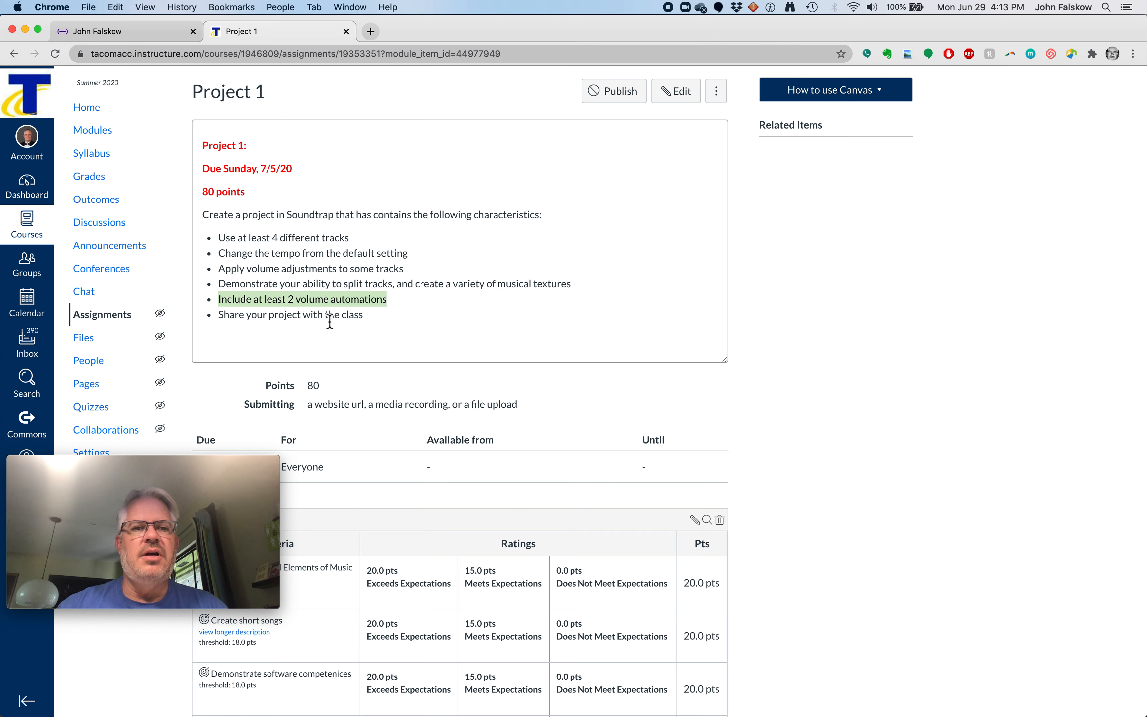
# Step: Review the Project 1 requirement to share the project with the class
pyautogui.doubleClick(331, 314)
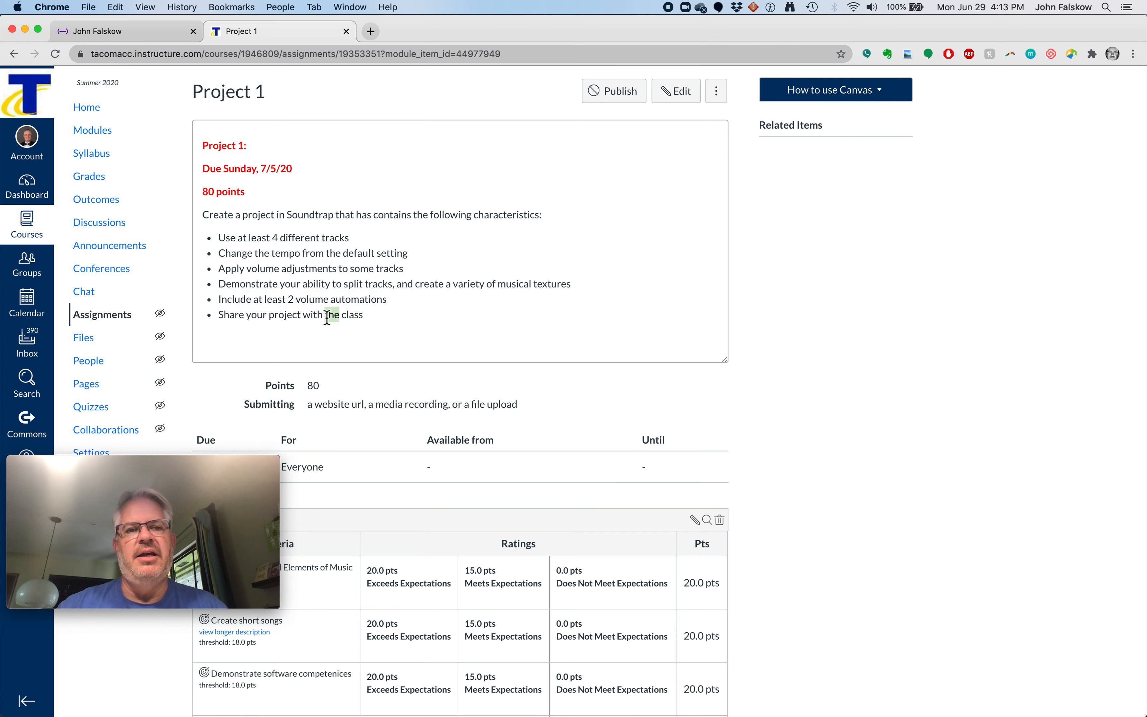
pyautogui.tripleClick(327, 318)
pyautogui.click(557, 229)
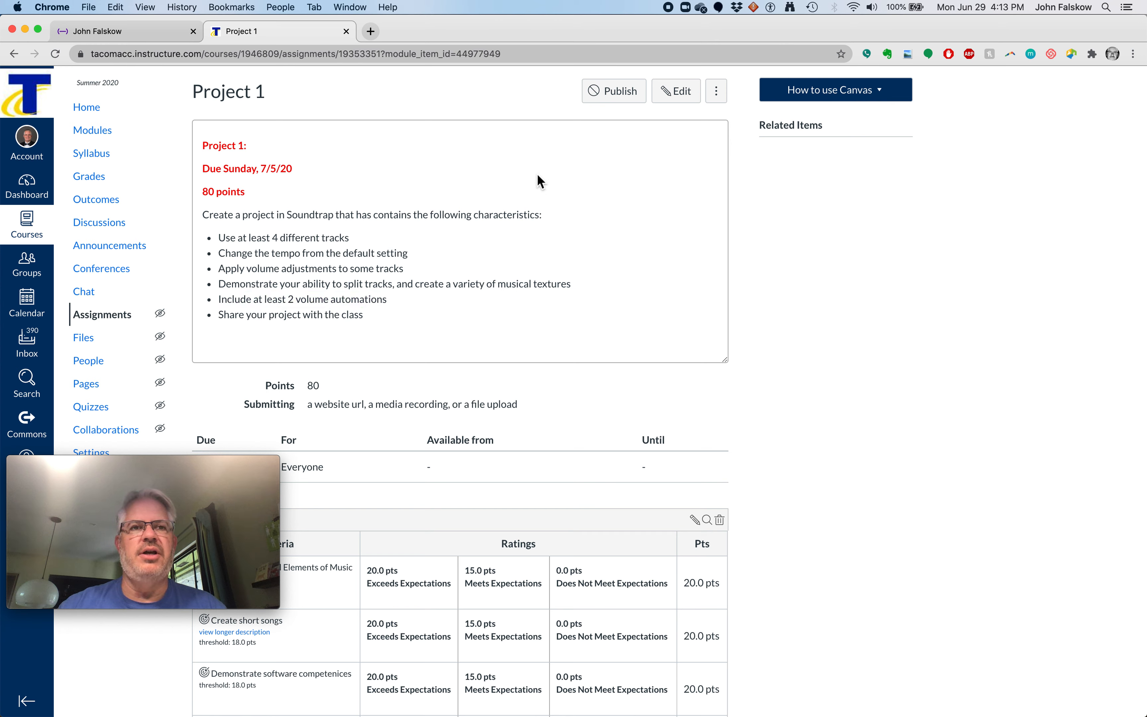
# Step: Switch to the Soundtrap studio and browse the loop library filtered by Drums down to the D&B loops
pyautogui.press('super+grave')
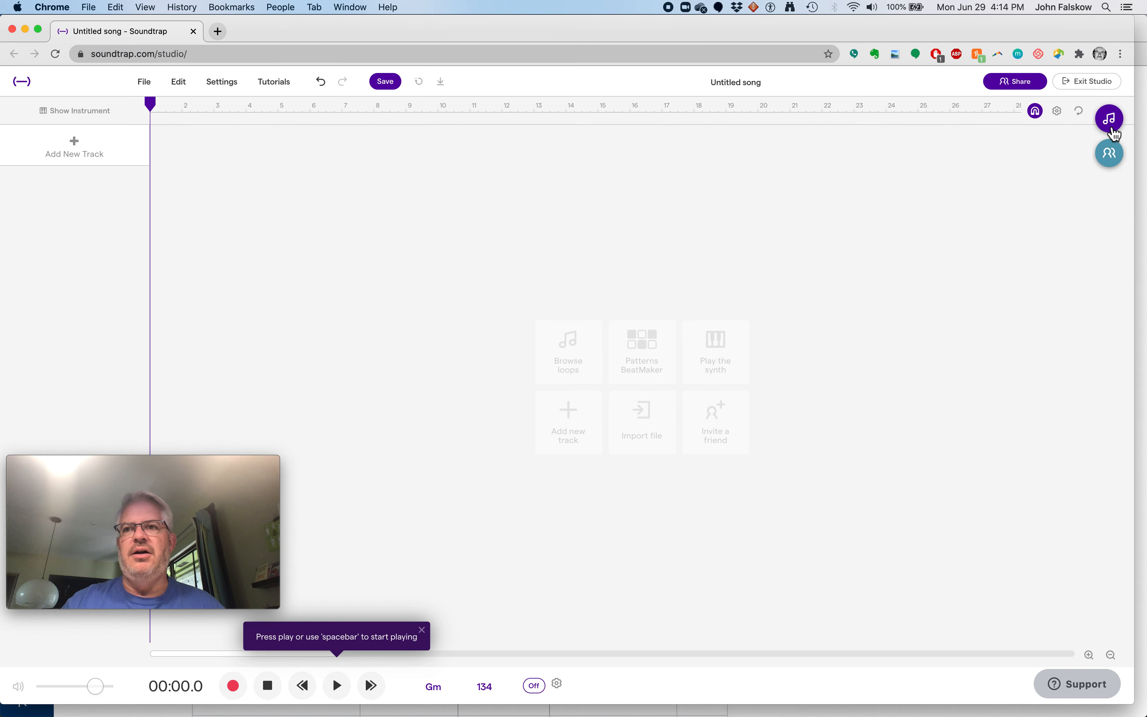
pyautogui.click(1113, 131)
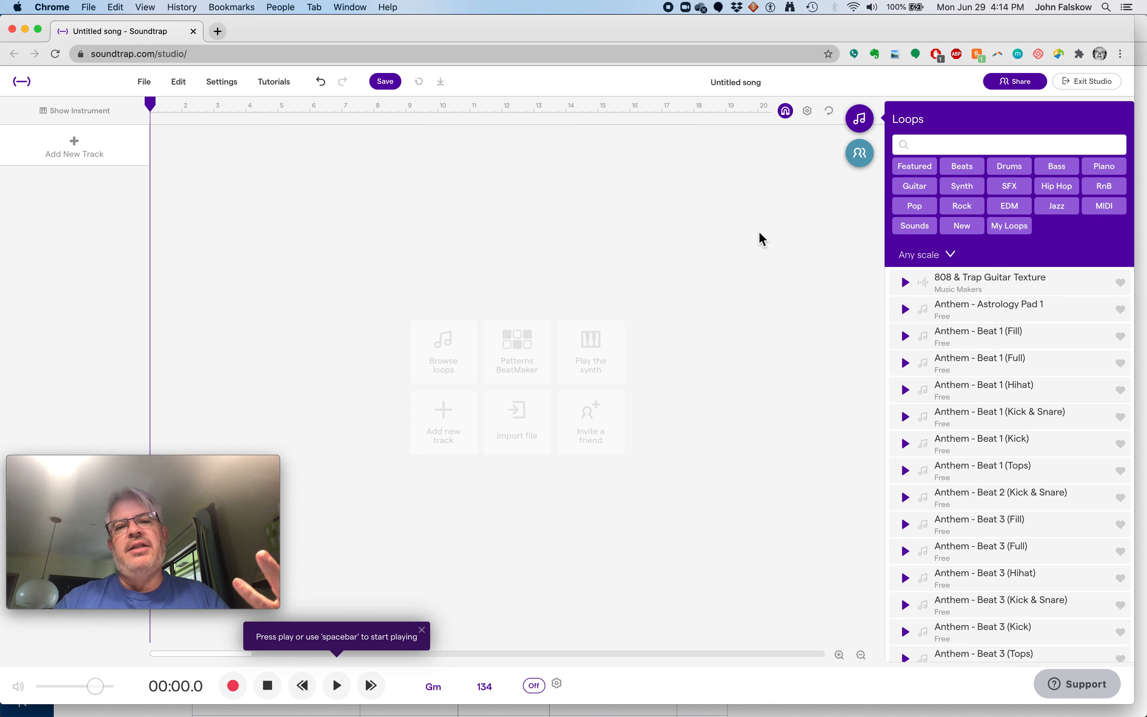
pyautogui.click(1014, 167)
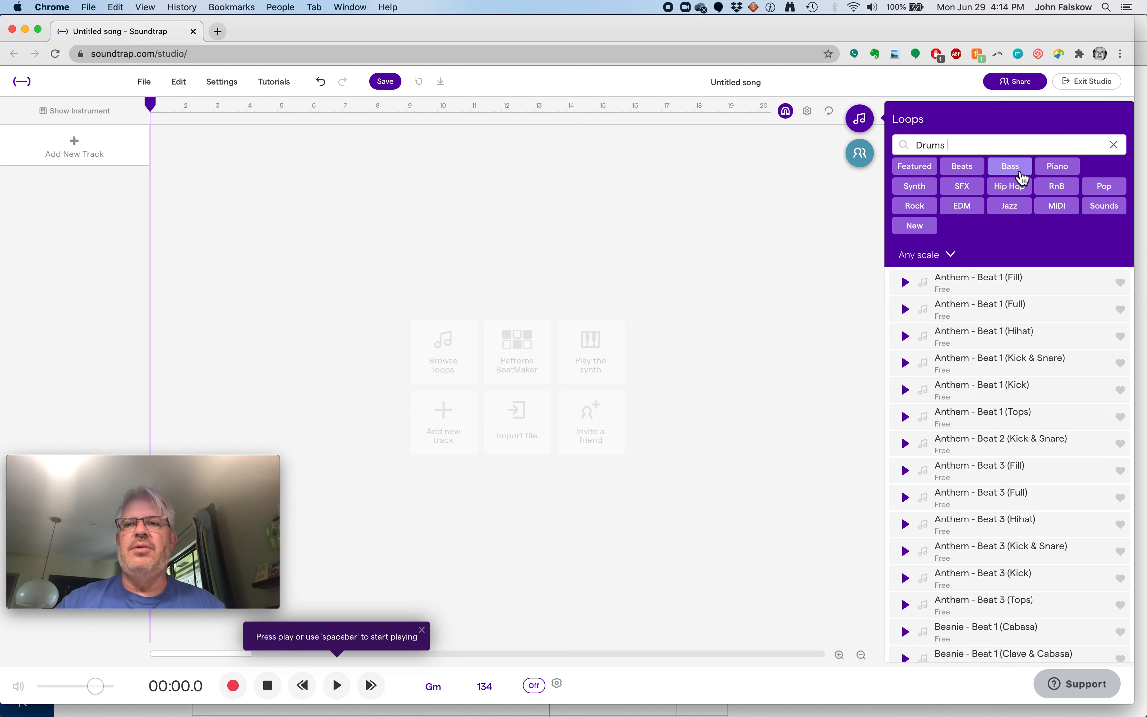
pyautogui.scroll(-15, 1002, 329)
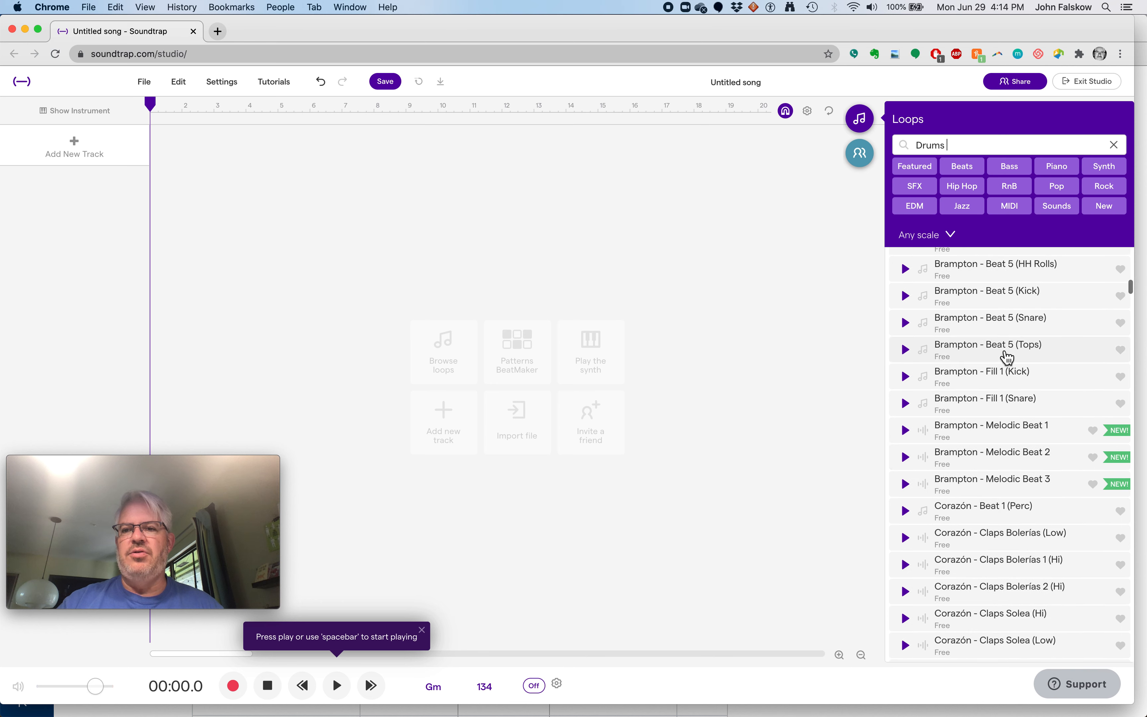
pyautogui.scroll(-5, 1007, 357)
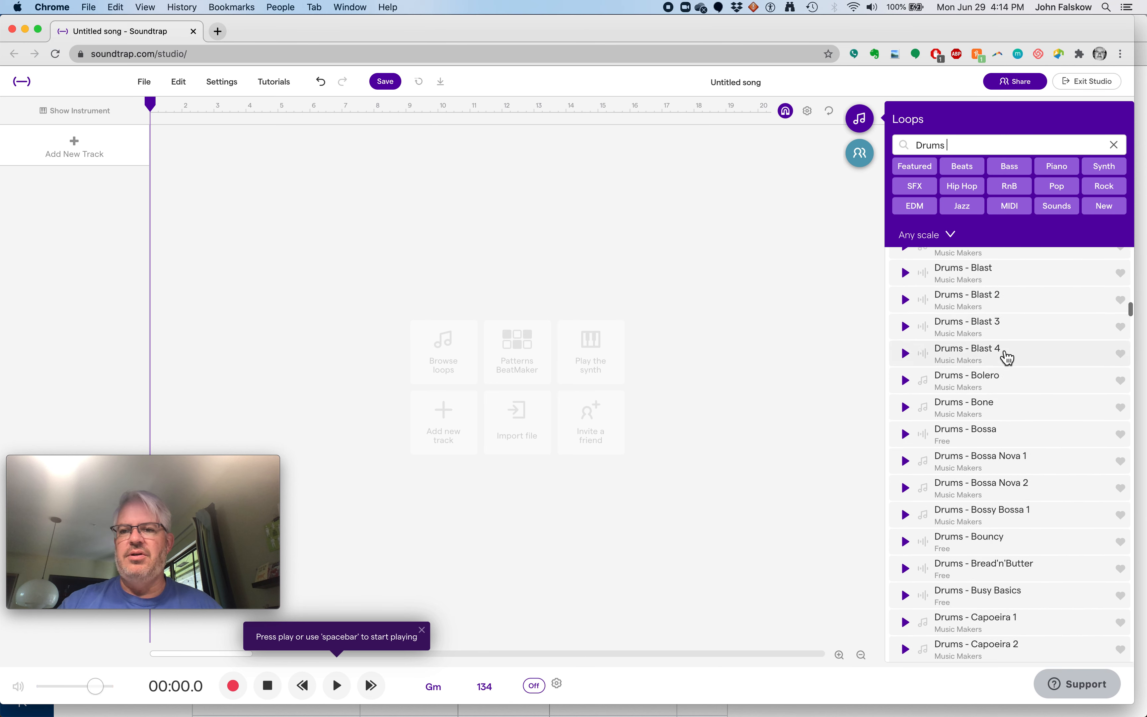
pyautogui.scroll(-10, 1060, 358)
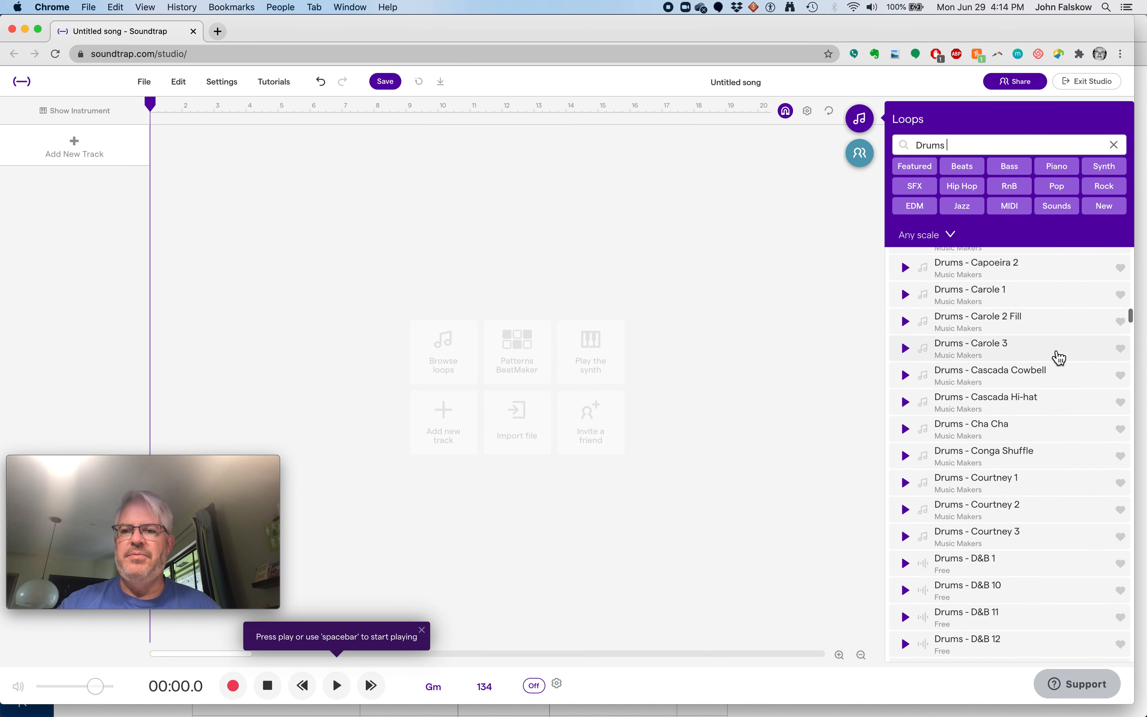
pyautogui.scroll(-1, 1060, 358)
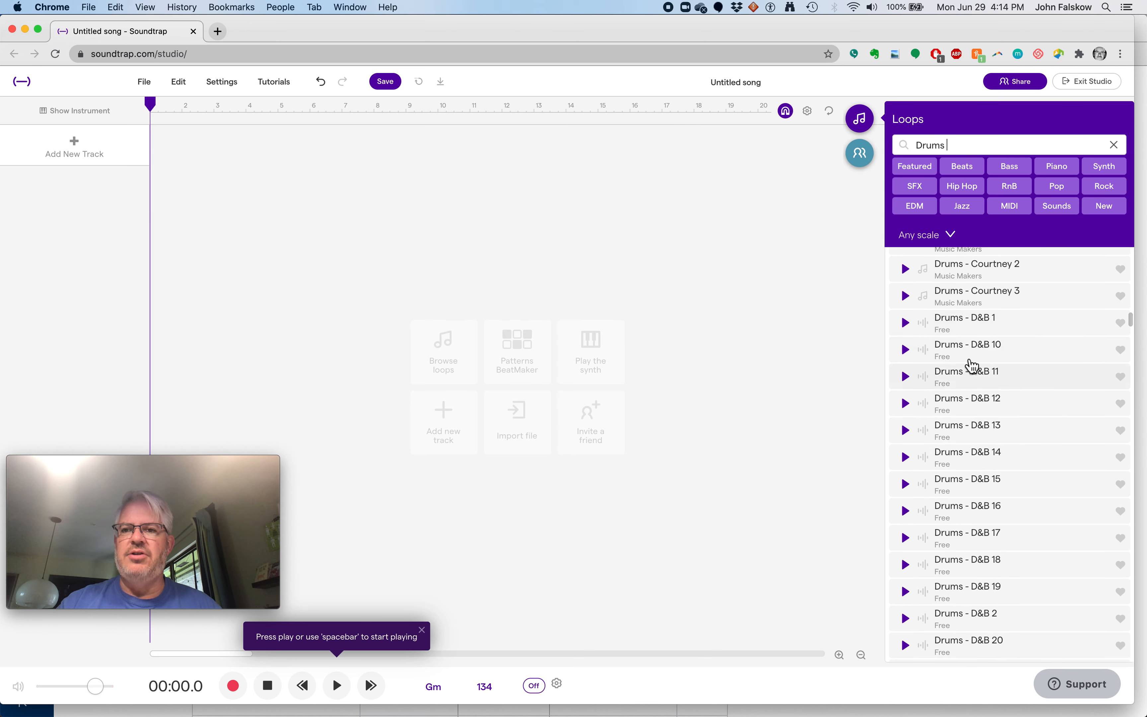
# Step: Preview the drum loops D&B 1, D&B 10, D&B 11 and D&B 12 at a lower system volume
pyautogui.click(971, 336)
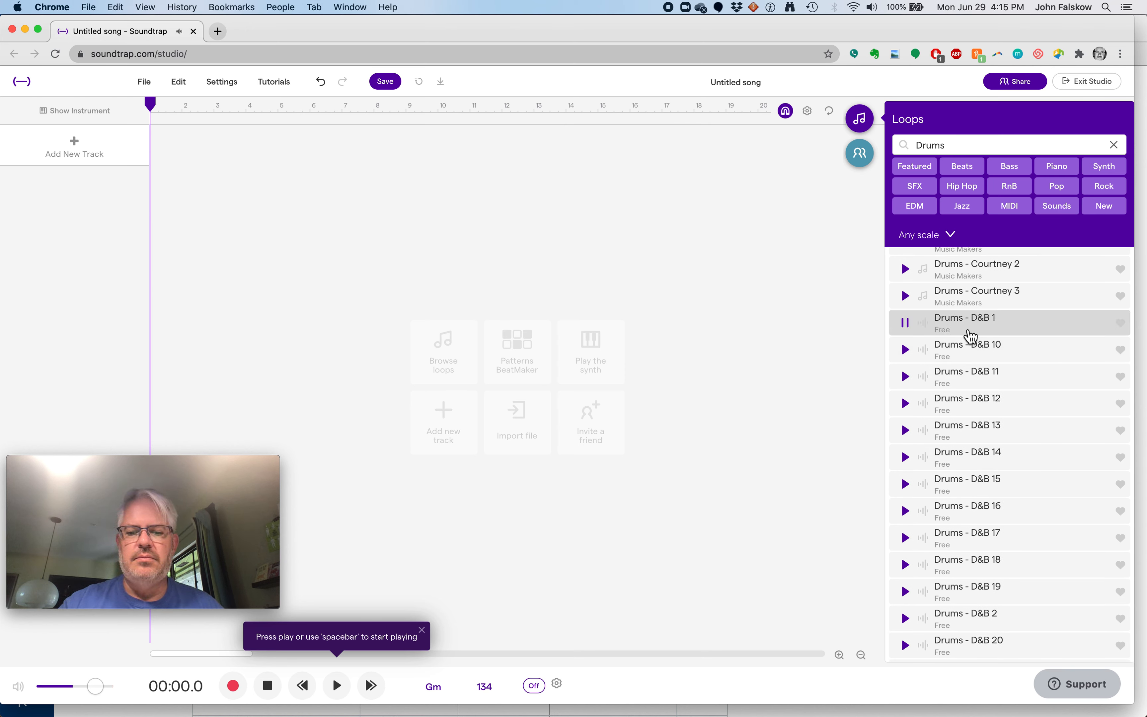
pyautogui.press('XF86AudioLowerVolume')
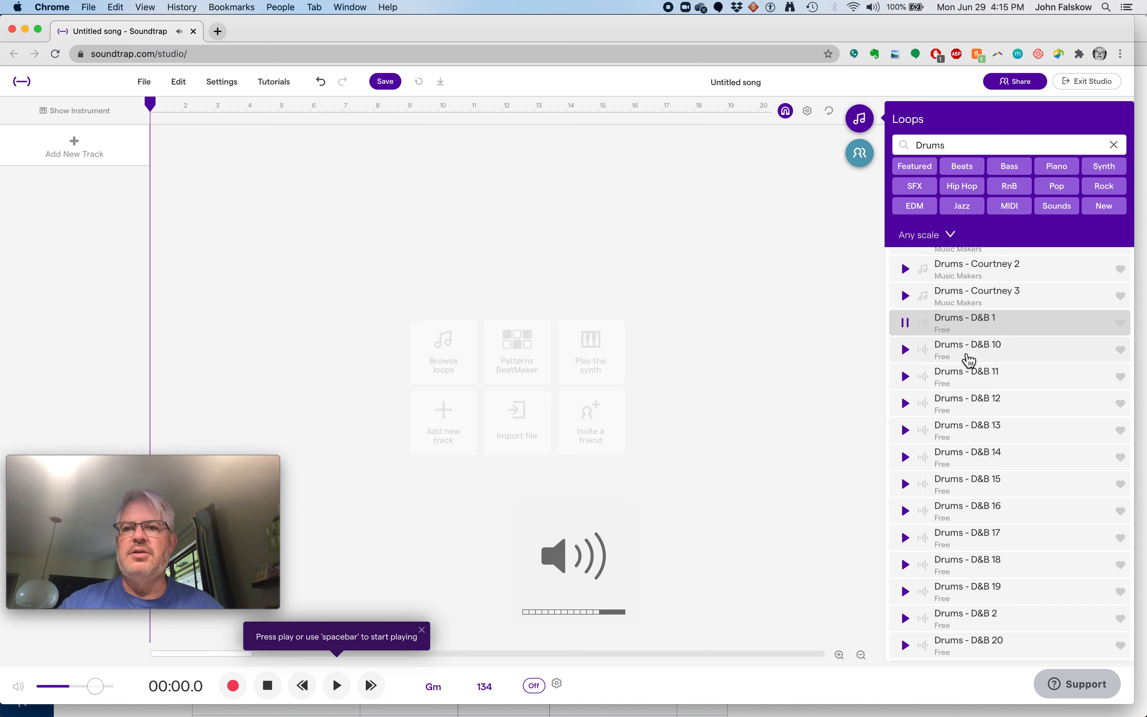
pyautogui.click(969, 361)
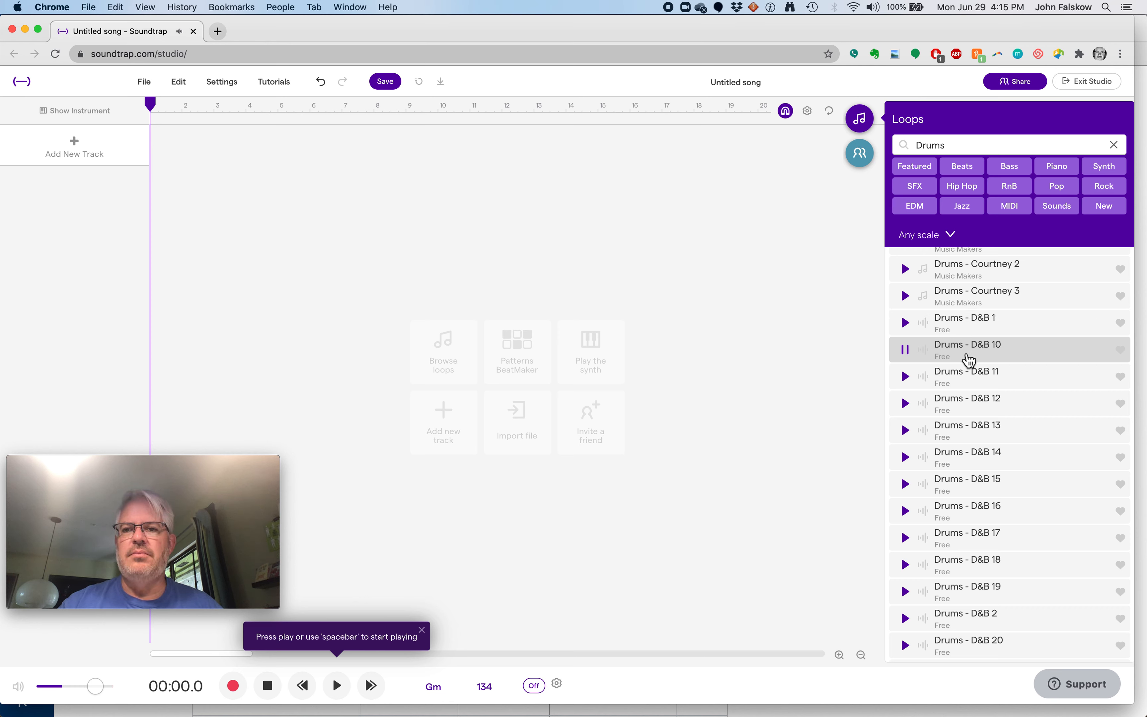
pyautogui.click(968, 379)
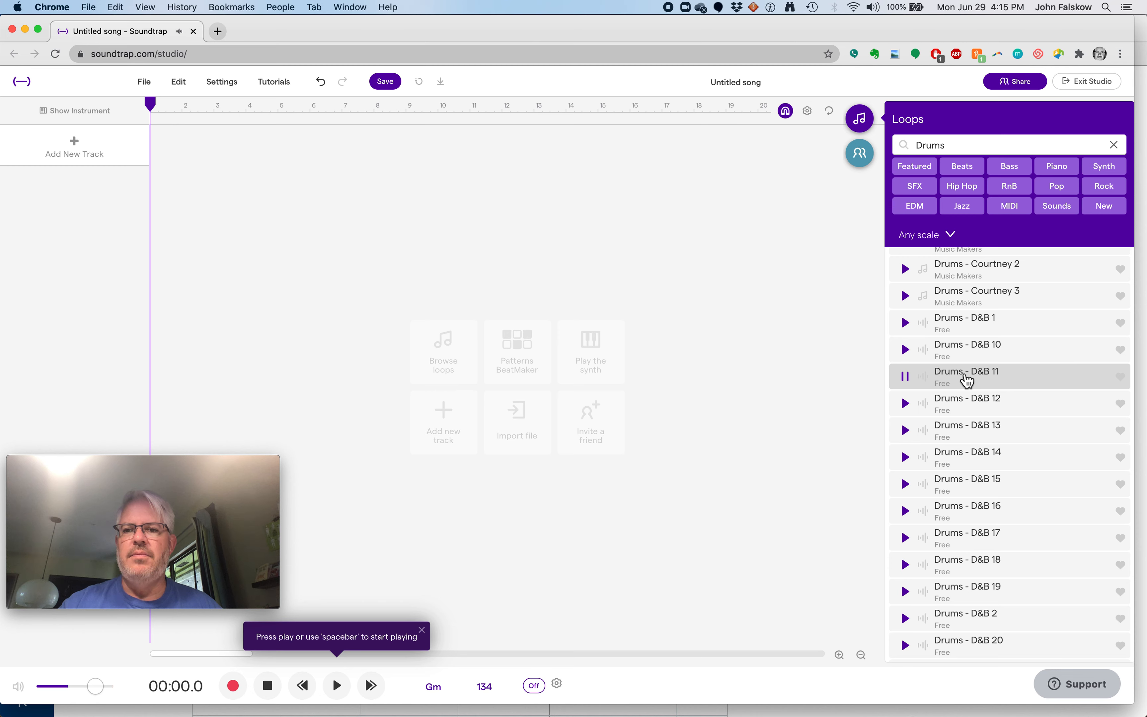
pyautogui.click(969, 402)
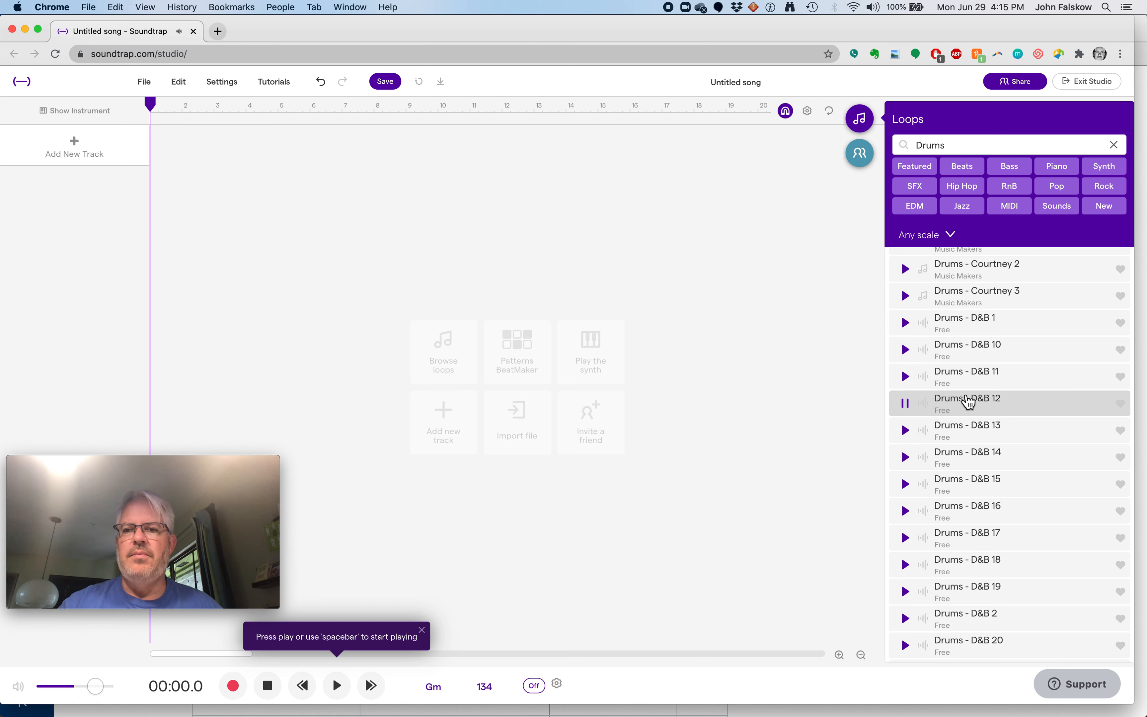
# Step: Add the Drums - D&B 1 loop to the song as a track, stop playback and dismiss the loop bar tip
pyautogui.click(974, 334)
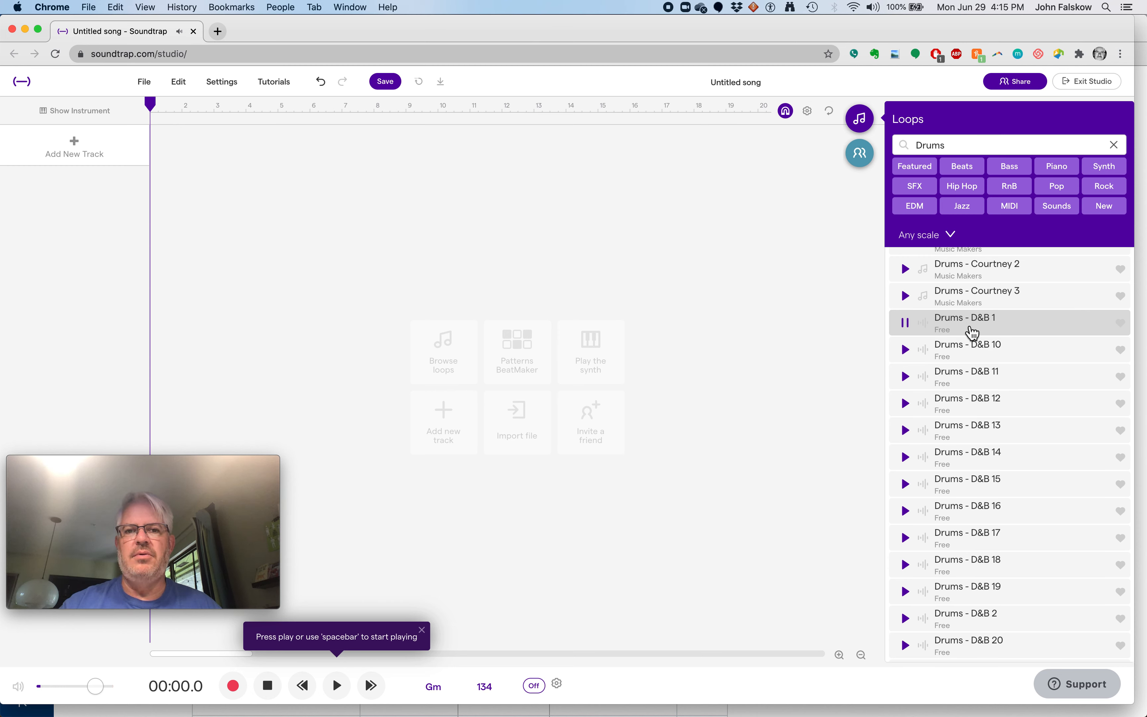
pyautogui.doubleClick(970, 328)
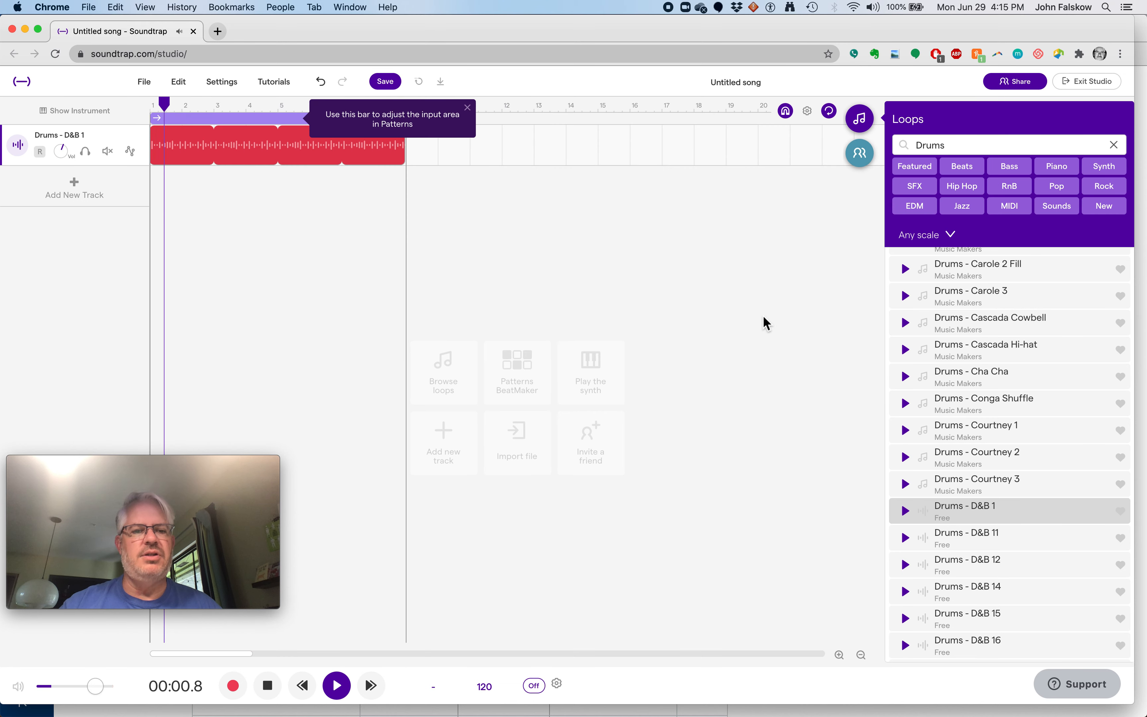
pyautogui.click(326, 243)
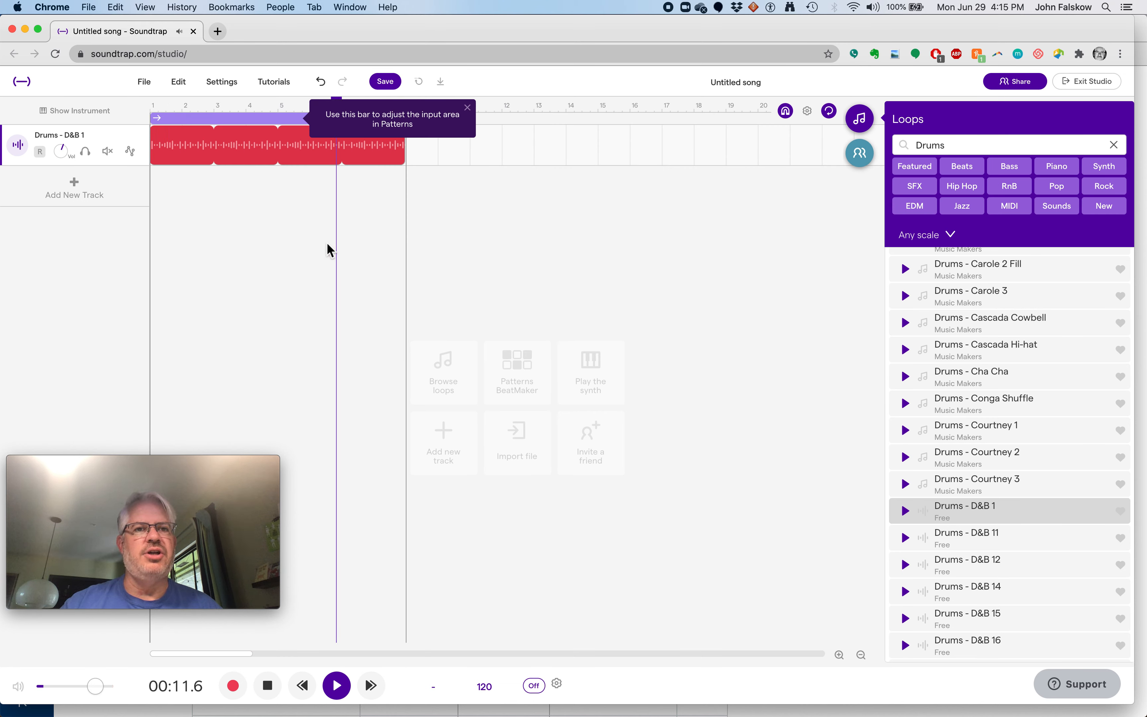
pyautogui.press('space')
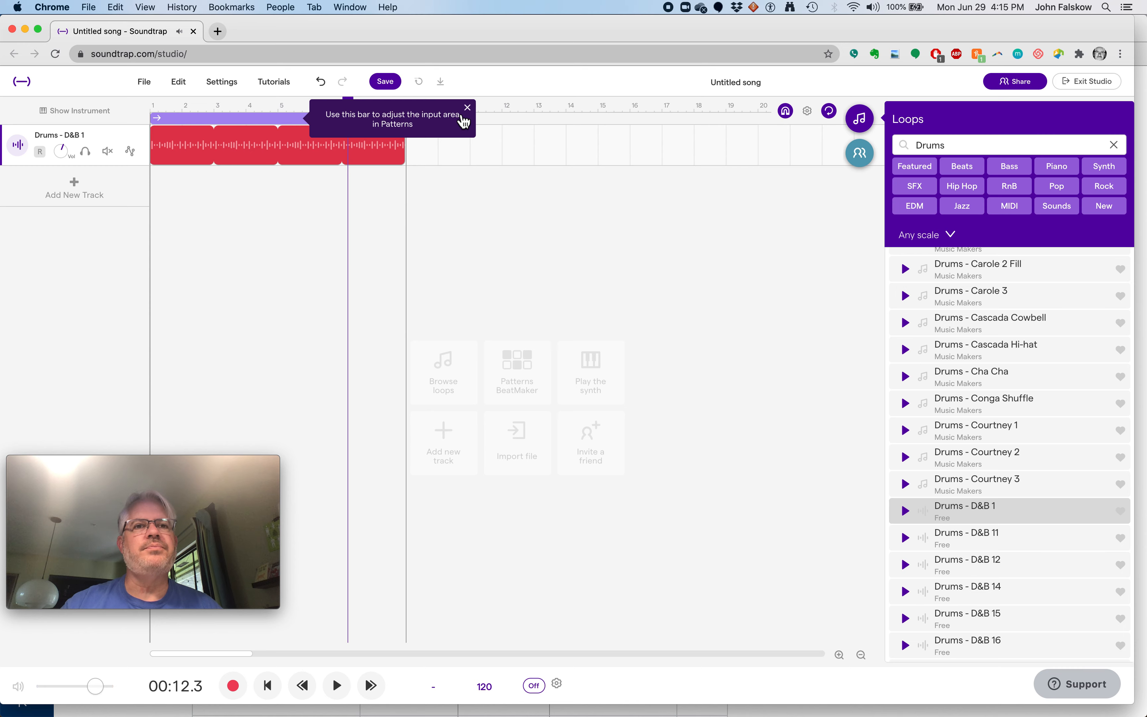
pyautogui.click(468, 108)
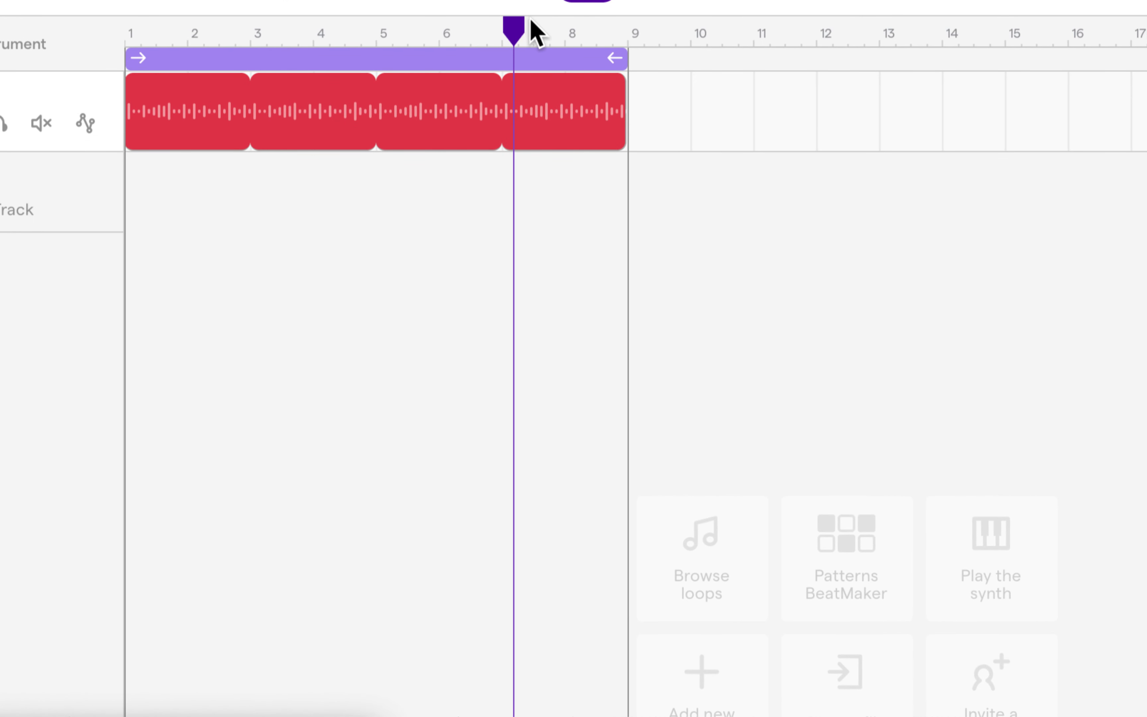
# Step: Return the playhead to the start of the song and enlarge the timeline around the drum clip
pyautogui.moveTo(517, 27); pyautogui.dragTo(456, 33)
pyautogui.moveTo(114, 57); pyautogui.dragTo(79, 59)
pyautogui.scroll(-10, 172, 192)
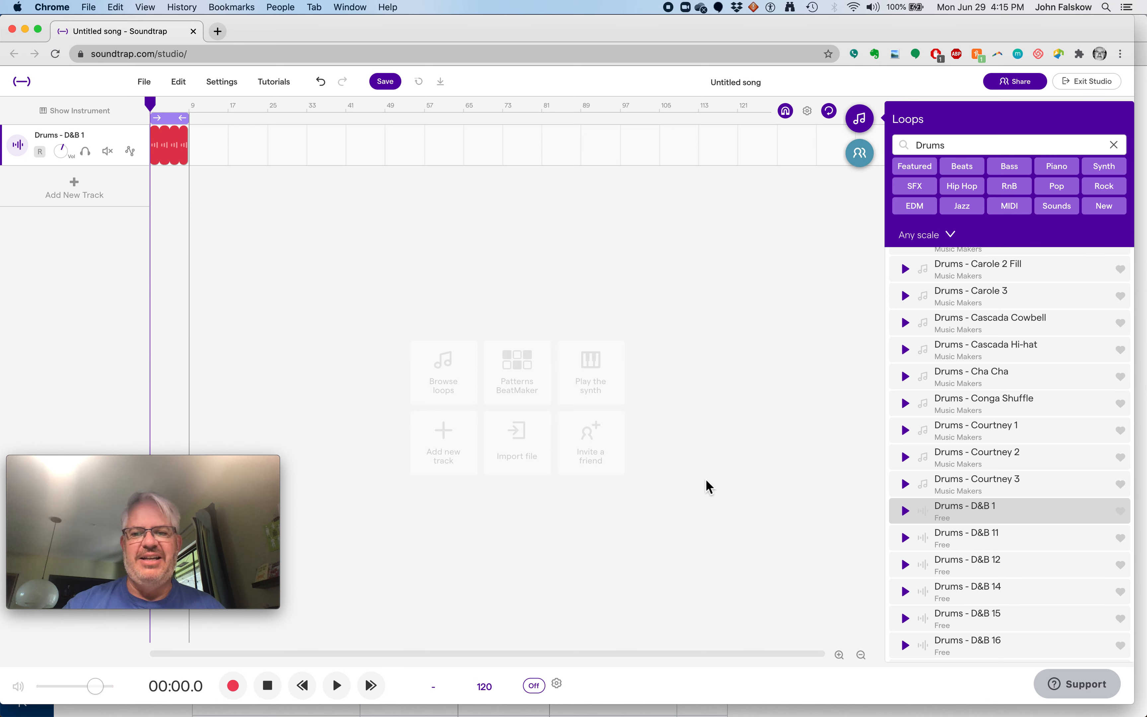
pyautogui.click(839, 654)
pyautogui.click(839, 654)
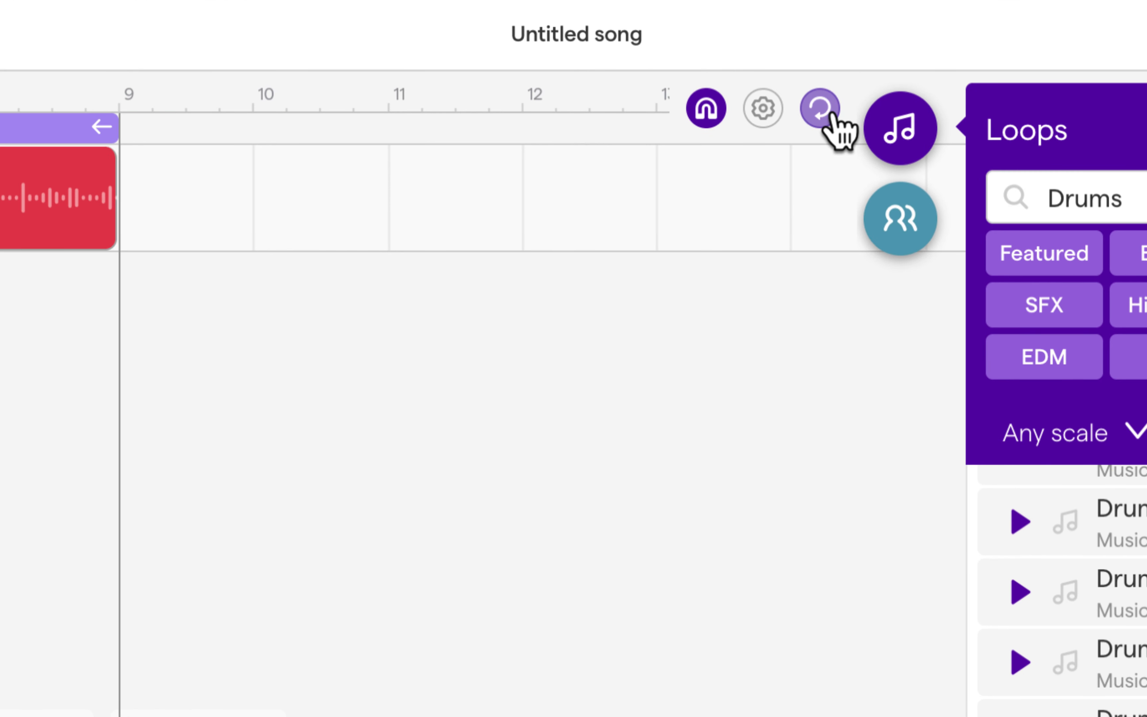
# Step: Turn loop playback off and on again and try the end handle of the loop region
pyautogui.click(830, 115)
pyautogui.click(830, 115)
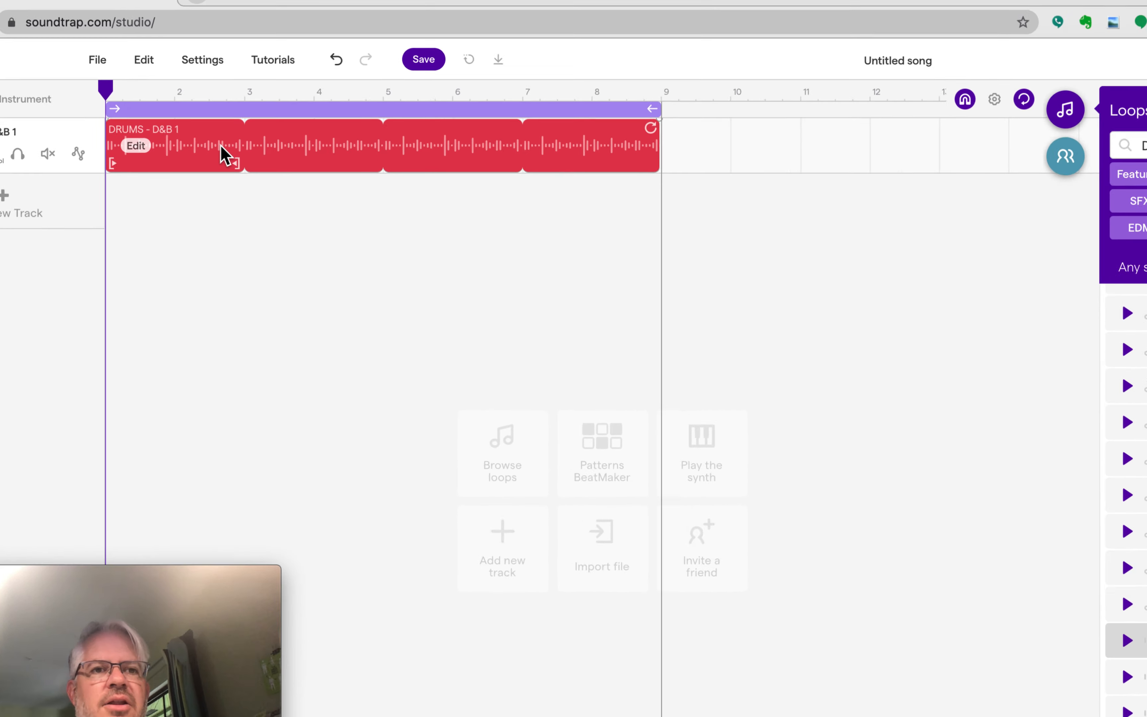
pyautogui.click(229, 108)
pyautogui.click(229, 108)
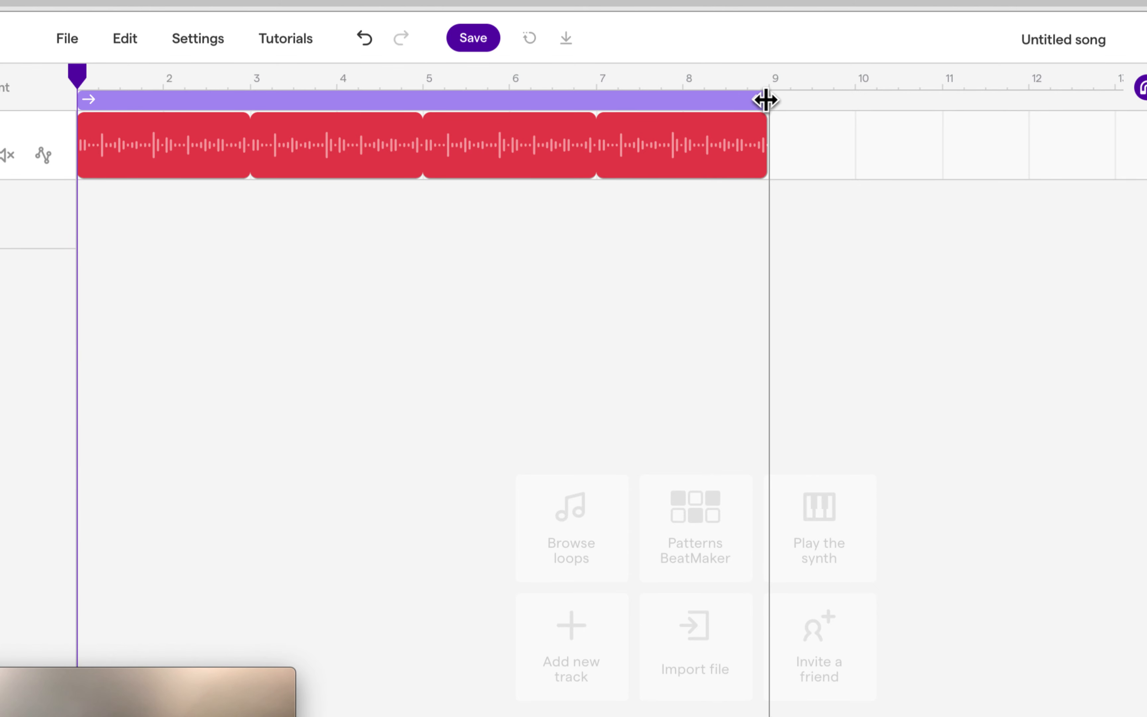
pyautogui.moveTo(765, 100)
pyautogui.mouseDown()
pyautogui.moveTo(382, 95)
pyautogui.moveTo(614, 77)
pyautogui.moveTo(792, 90)
pyautogui.moveTo(771, 89)
pyautogui.mouseUp()
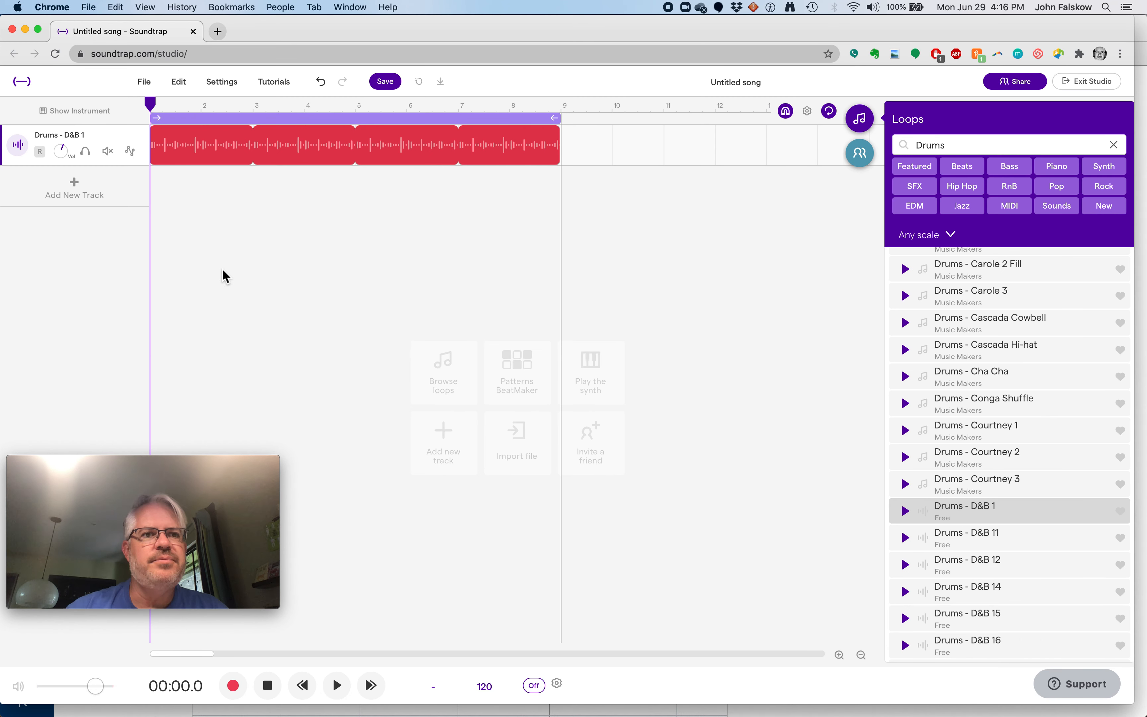
# Step: Play and stop the drum track, resuming it mid-song, and return the playhead to the start
pyautogui.click(279, 357)
pyautogui.click(386, 229)
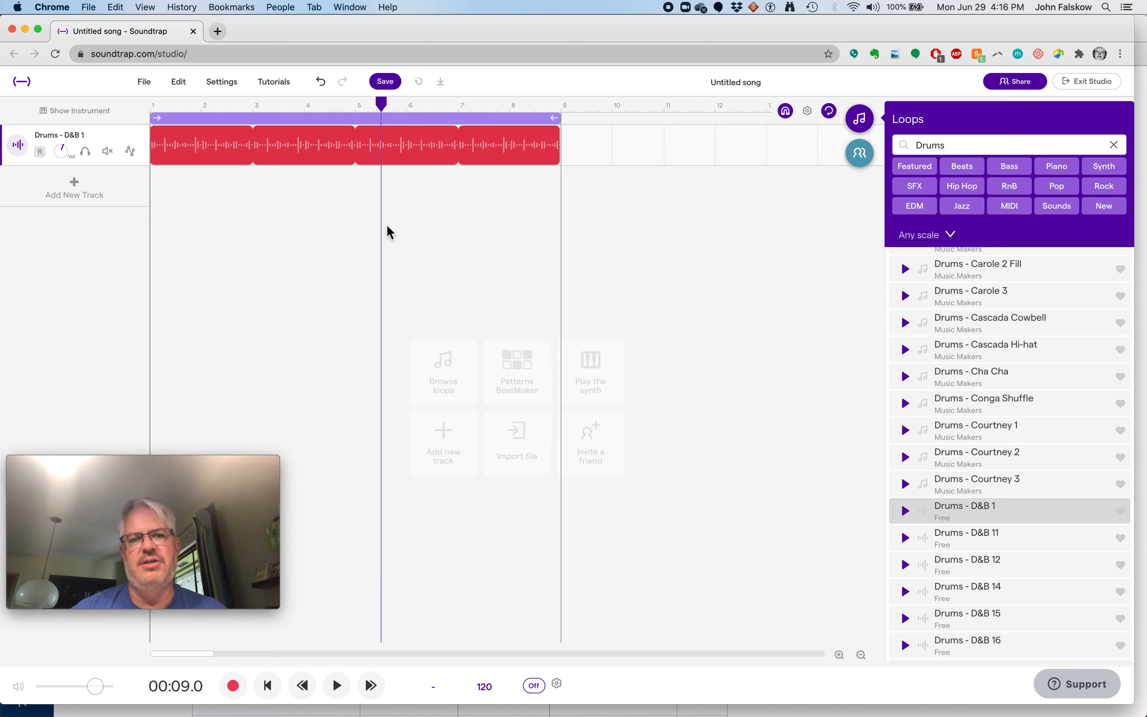
pyautogui.press('space')
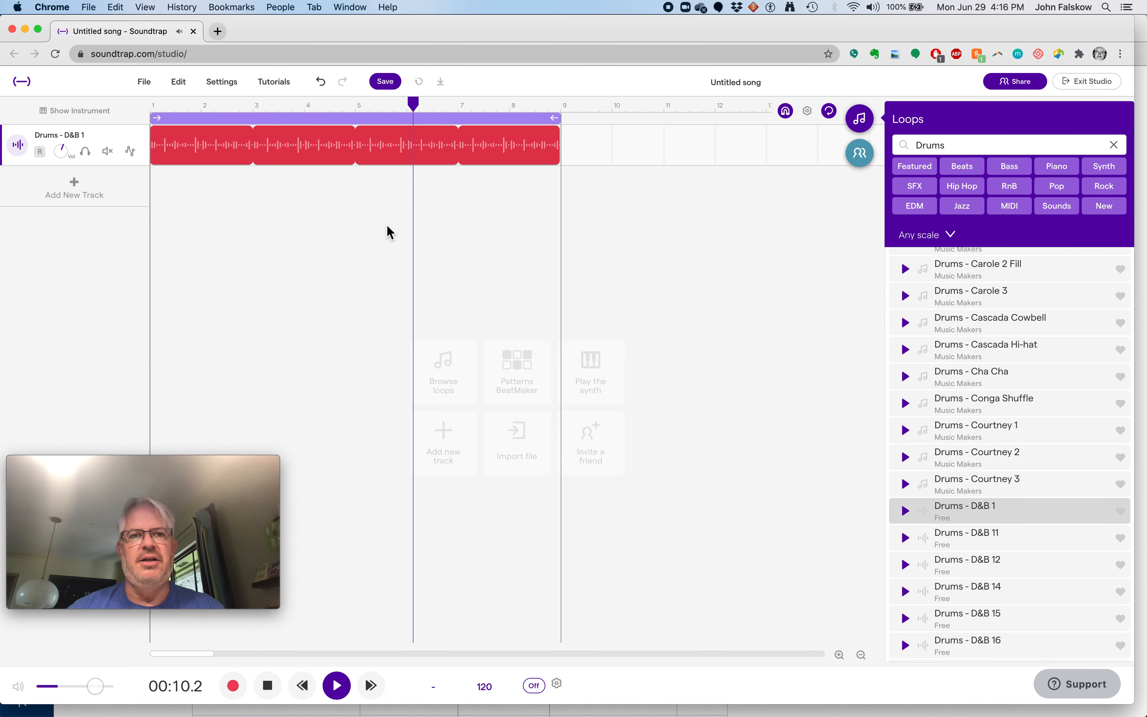
pyautogui.press('space')
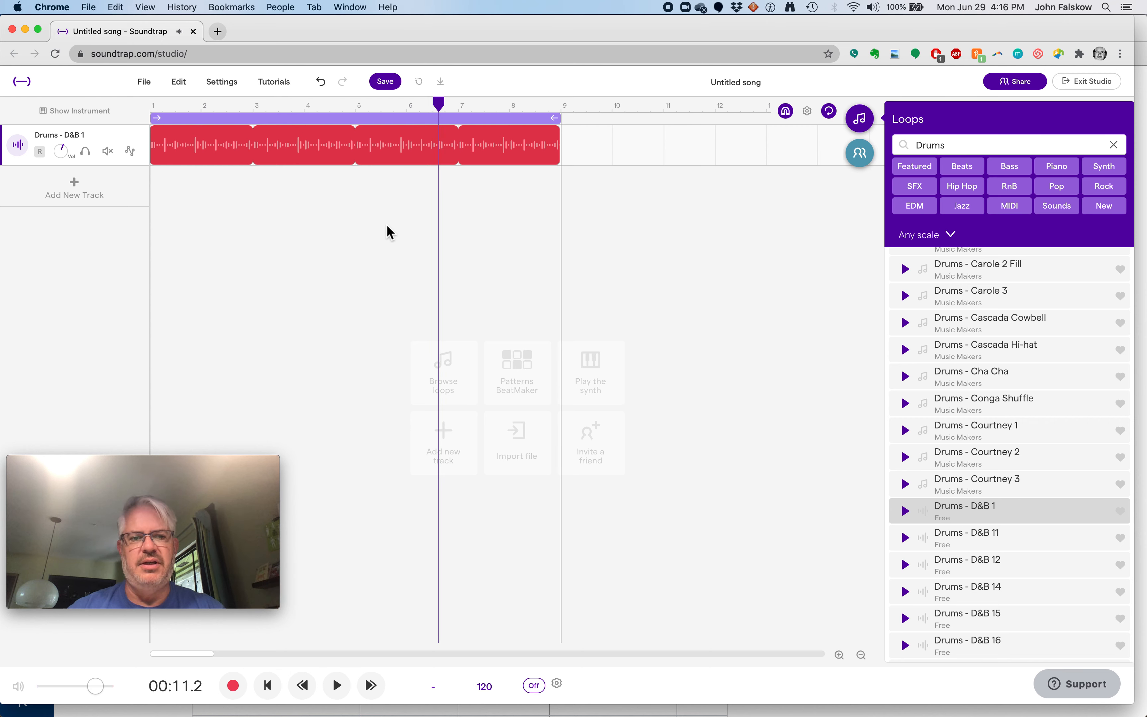
pyautogui.press('Return')
pyautogui.press('Return')
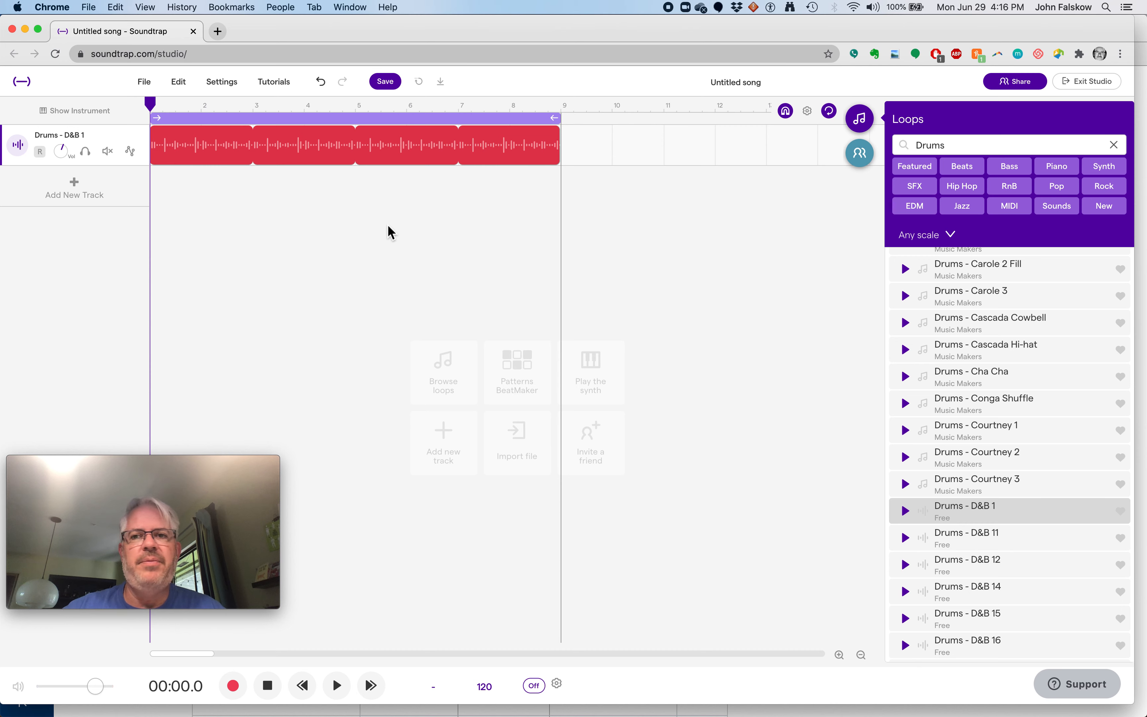
# Step: Clear the Drums search, filter the loop library by Bass and narrow the search to "Bass osc"
pyautogui.click(1114, 144)
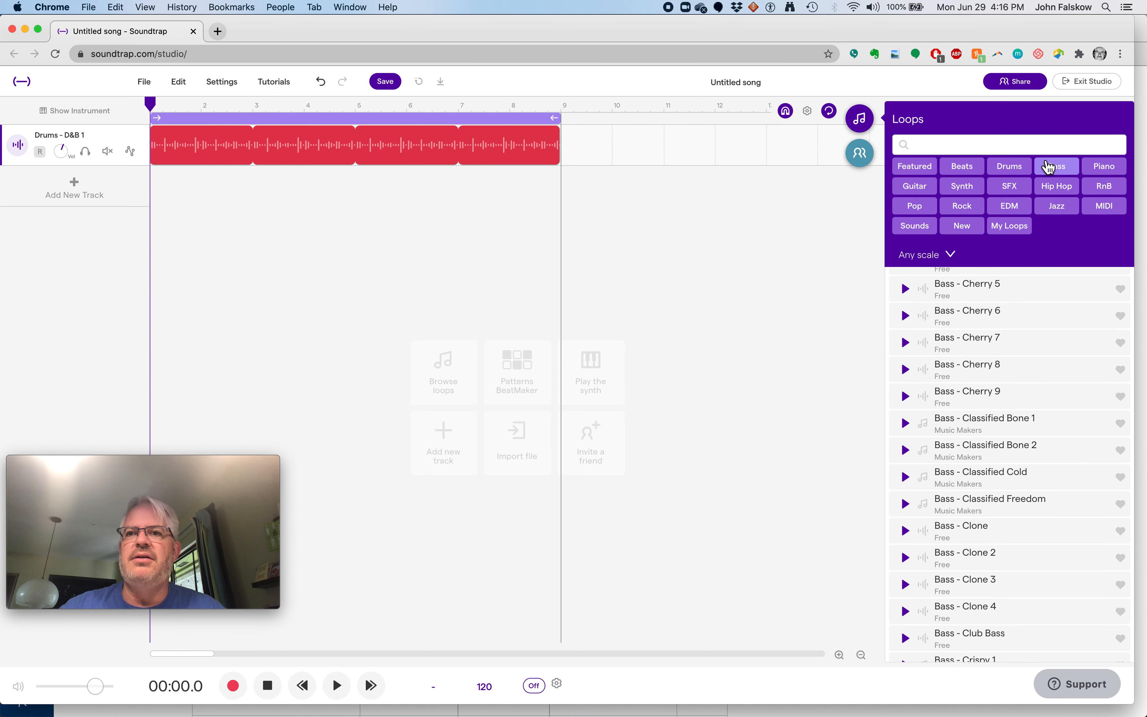
pyautogui.click(1056, 169)
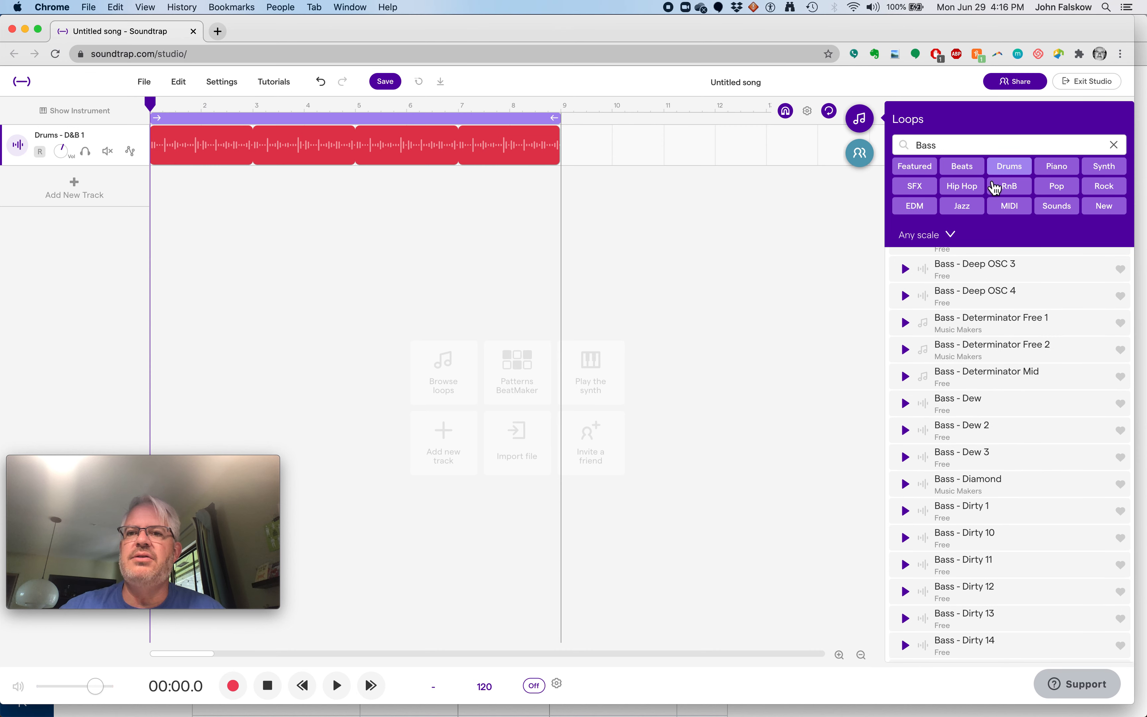
pyautogui.scroll(-2, 993, 381)
pyautogui.scroll(7, 992, 344)
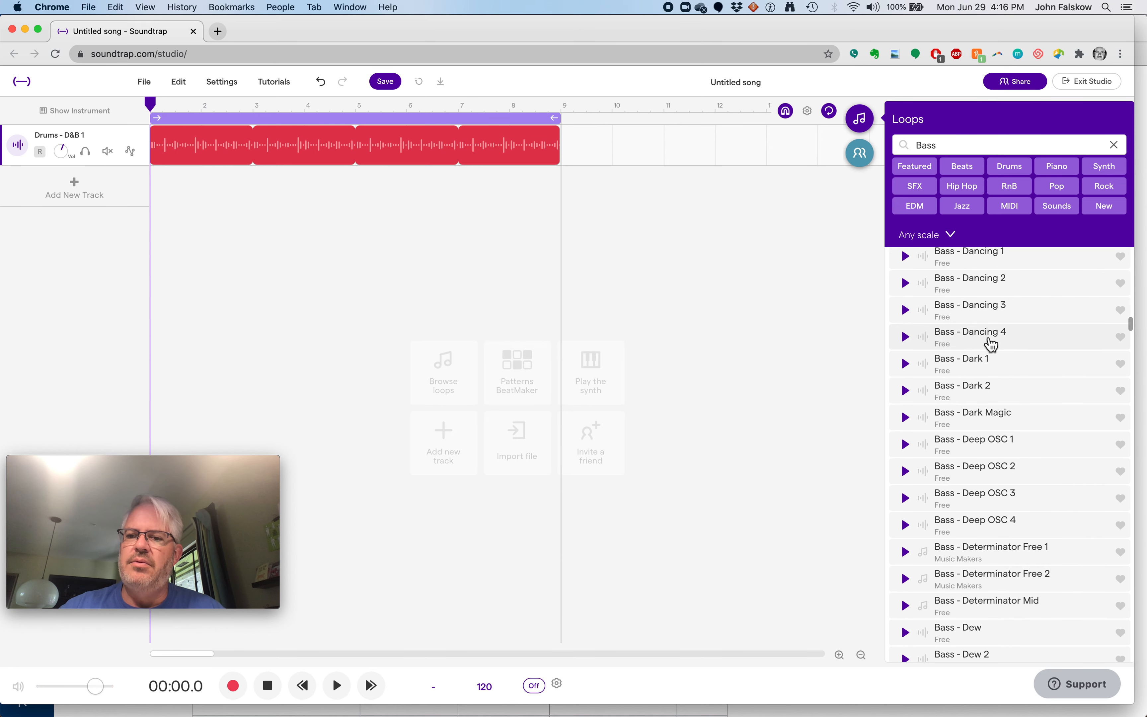
pyautogui.scroll(-6, 991, 343)
pyautogui.scroll(1, 990, 341)
pyautogui.click(957, 147)
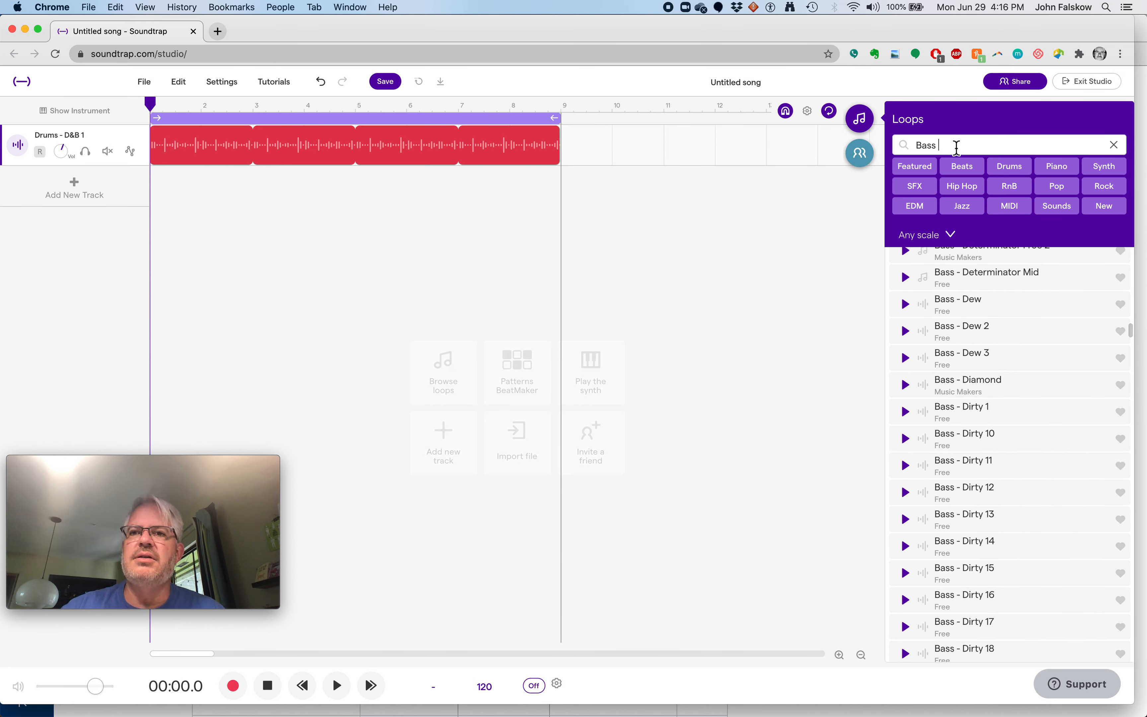
pyautogui.write('osc')
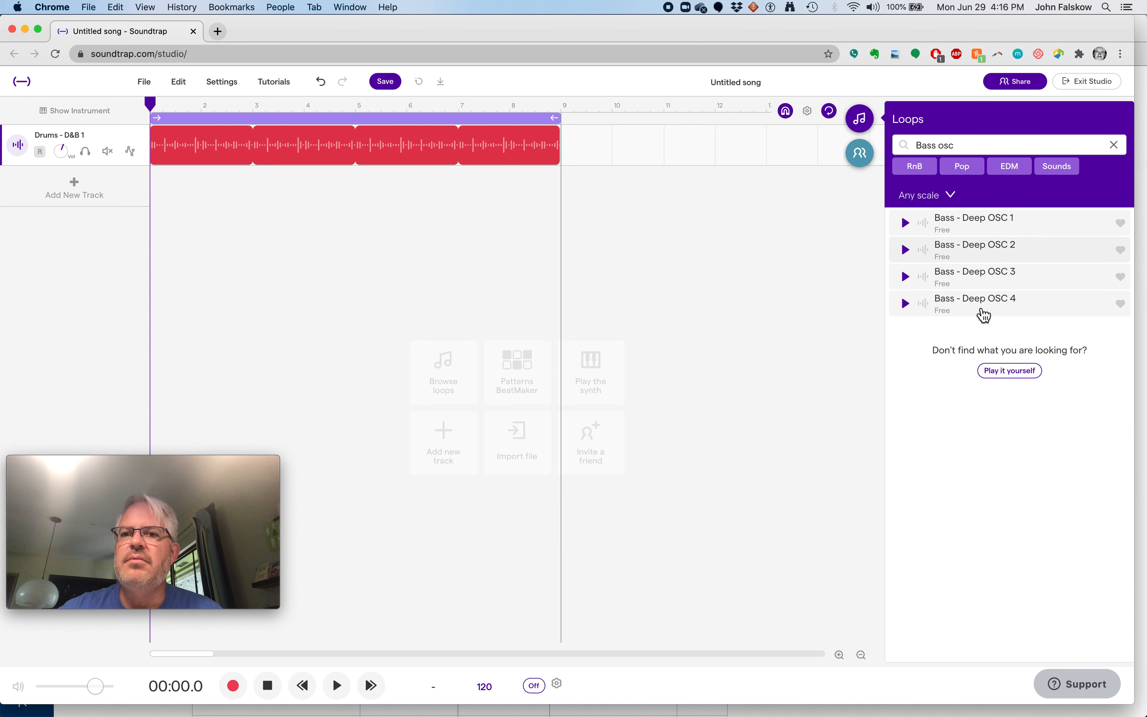
# Step: Audition the Bass - Deep OSC 1, 2, 3 and 4 loops in turn
pyautogui.click(1003, 232)
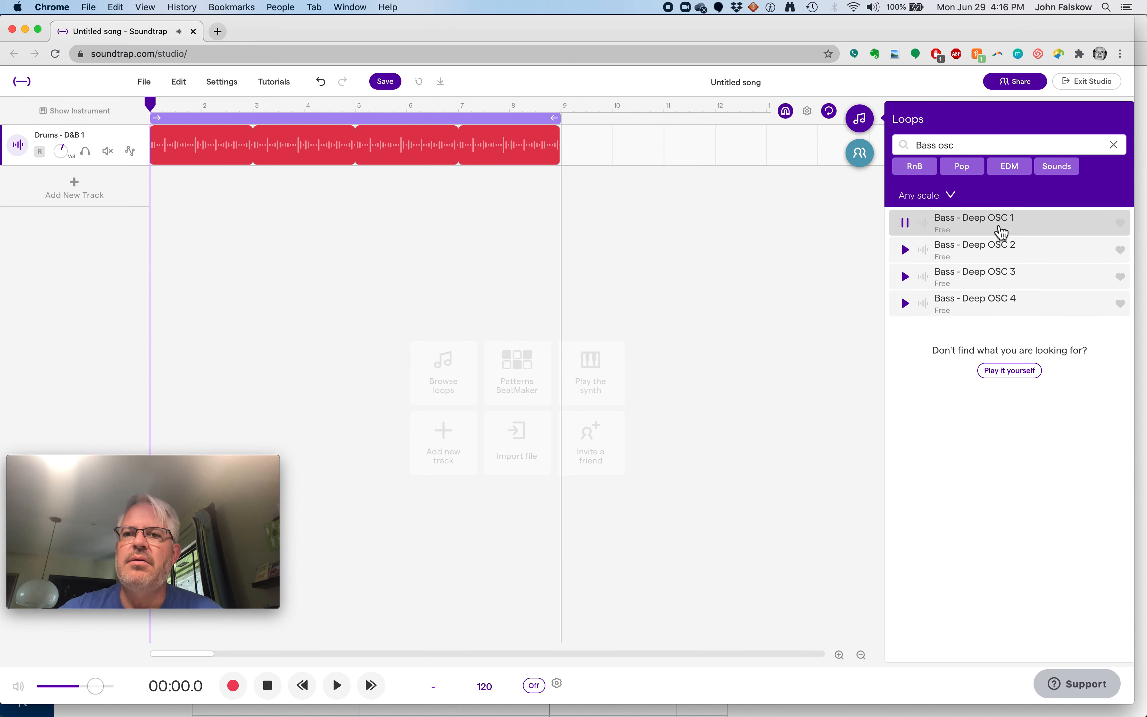
pyautogui.click(1001, 260)
pyautogui.click(996, 286)
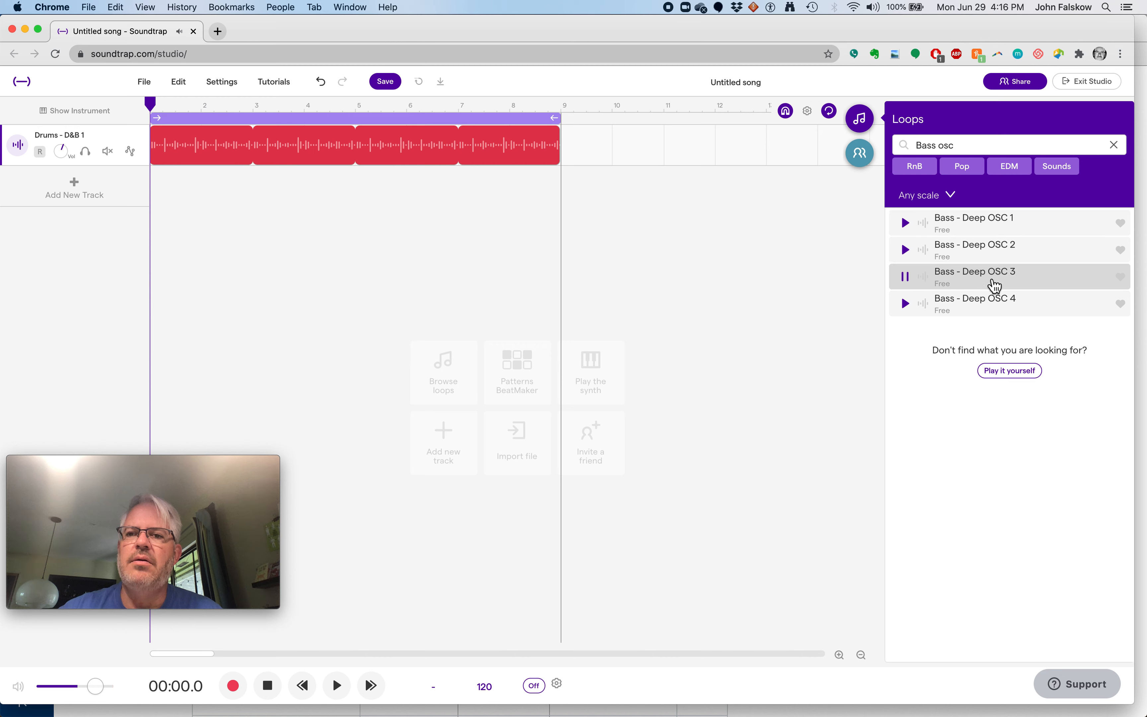
pyautogui.click(996, 313)
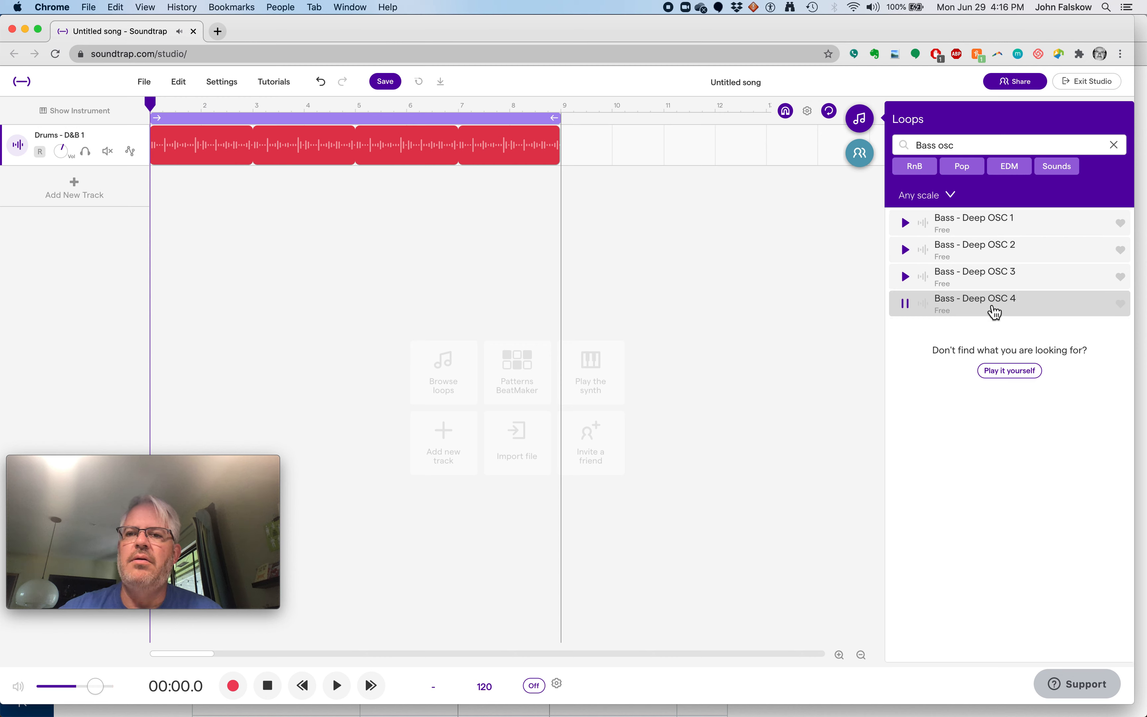
# Step: Clear the loop search, filter the library by Bass and audition Bass - Agressor 7, Bass - Alarm 4 and Bass - Ark
pyautogui.click(1114, 145)
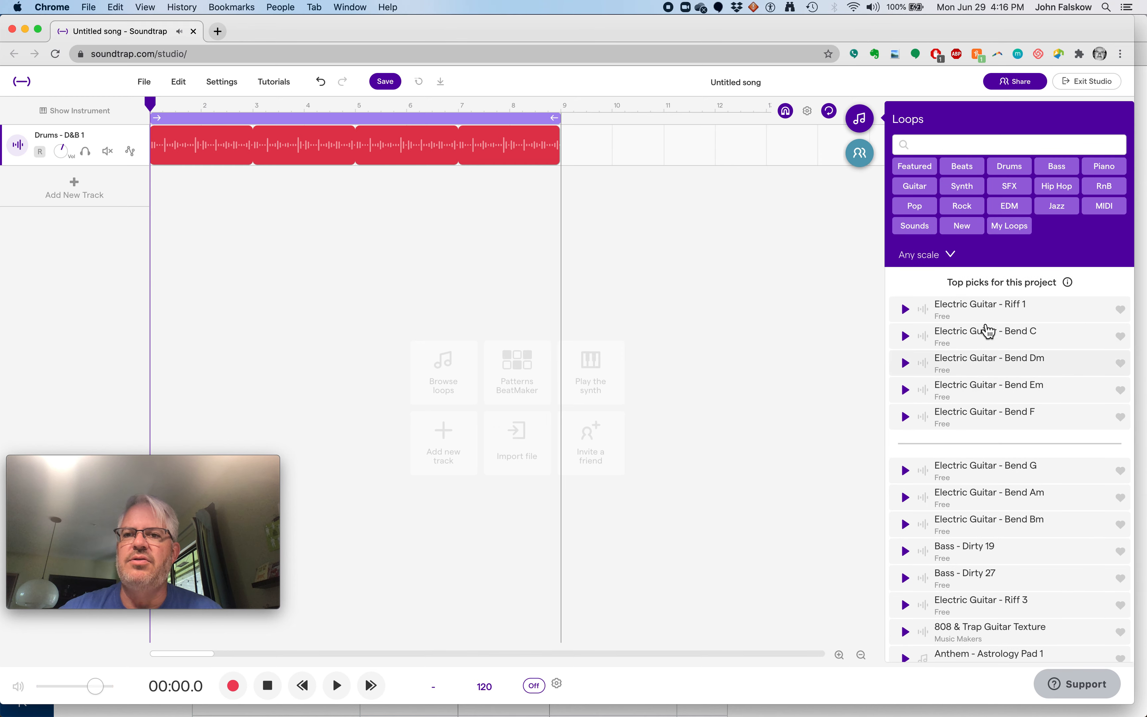
pyautogui.click(1057, 176)
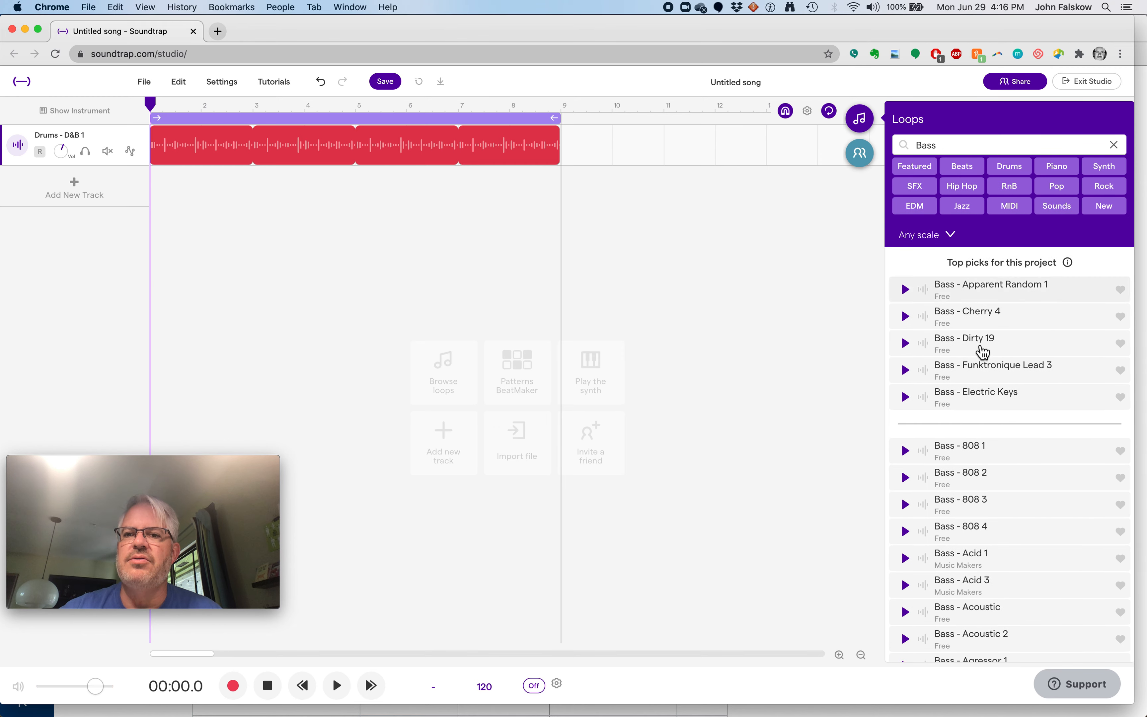
pyautogui.scroll(-6, 948, 351)
pyautogui.scroll(-4, 979, 346)
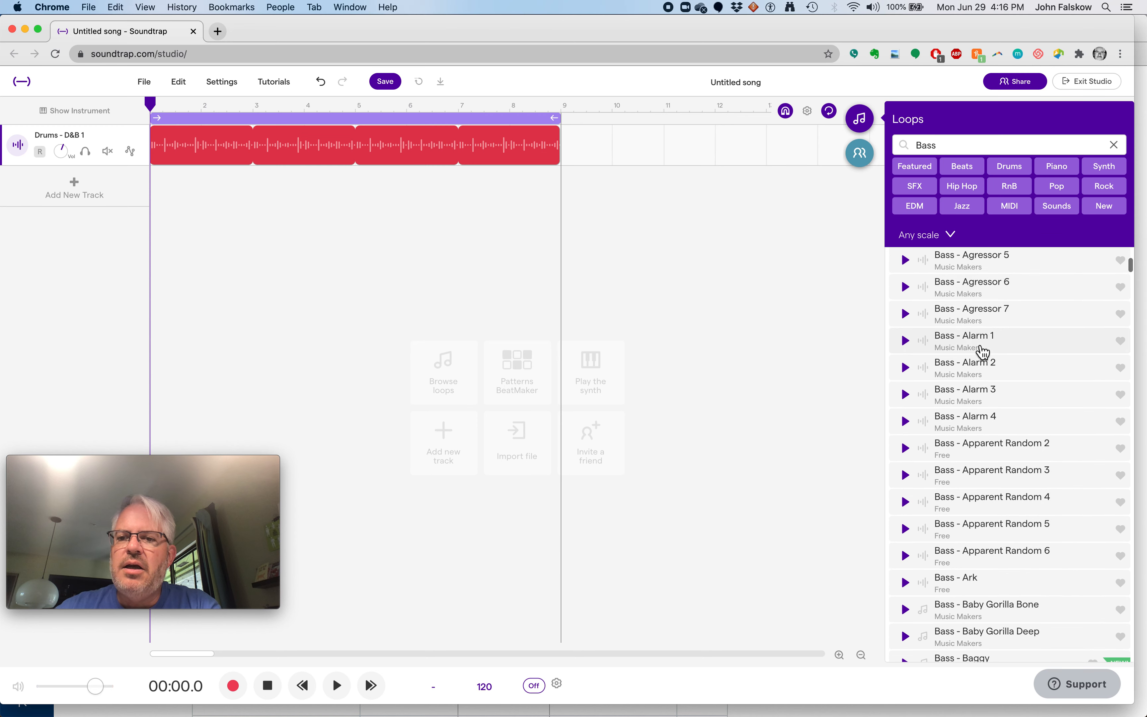
pyautogui.click(990, 301)
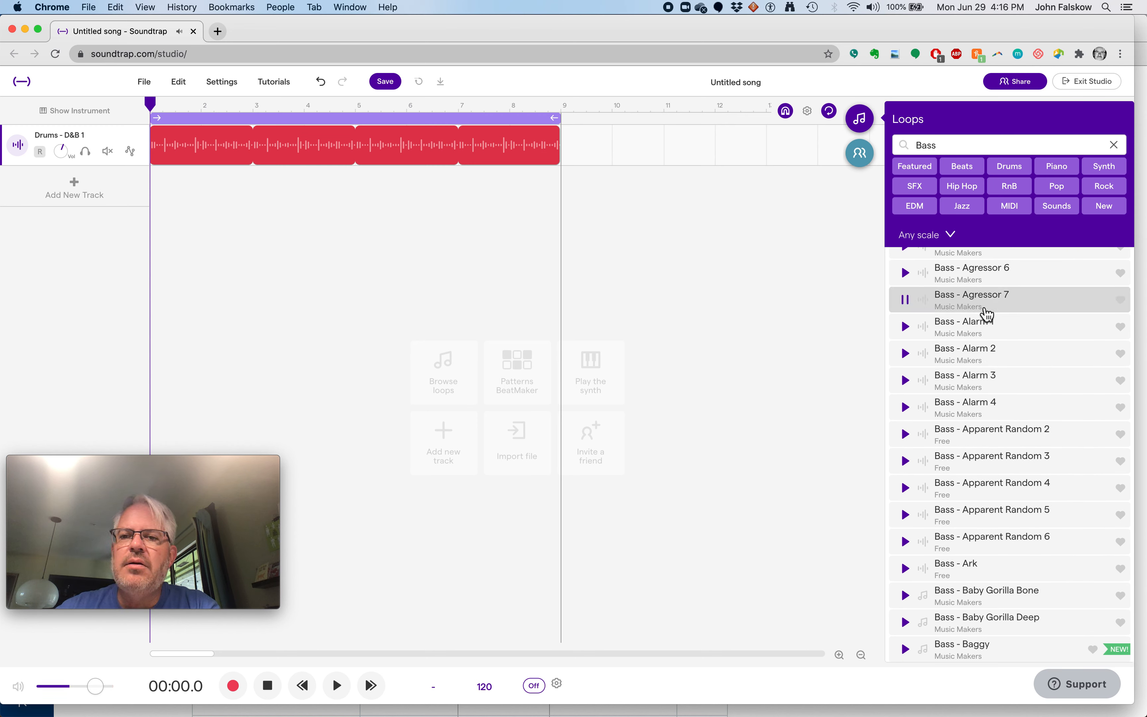
pyautogui.scroll(-3, 989, 314)
pyautogui.click(987, 341)
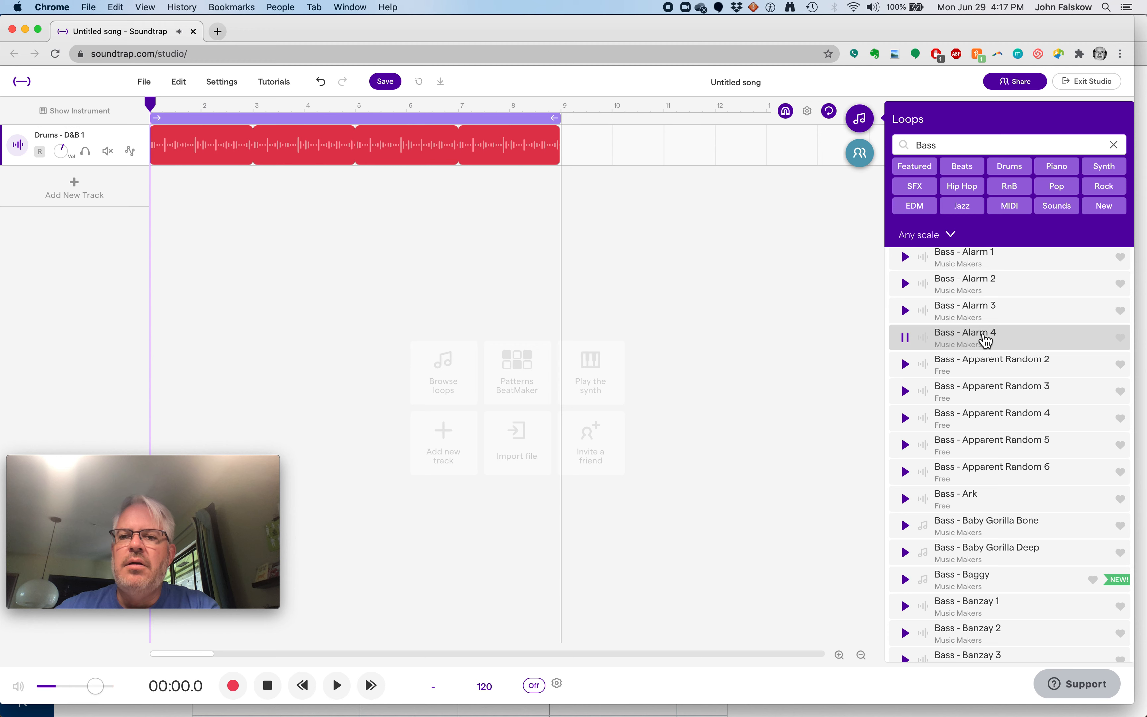
pyautogui.scroll(-1, 986, 341)
pyautogui.scroll(-2, 986, 340)
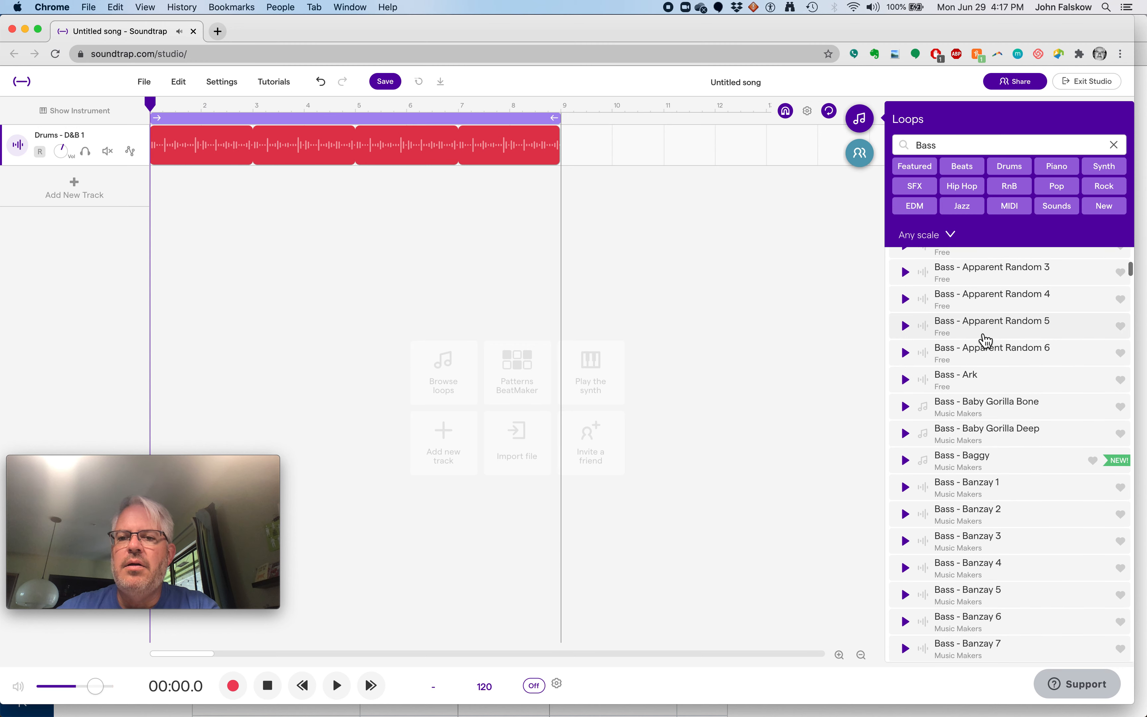
pyautogui.click(980, 388)
pyautogui.scroll(-2, 979, 386)
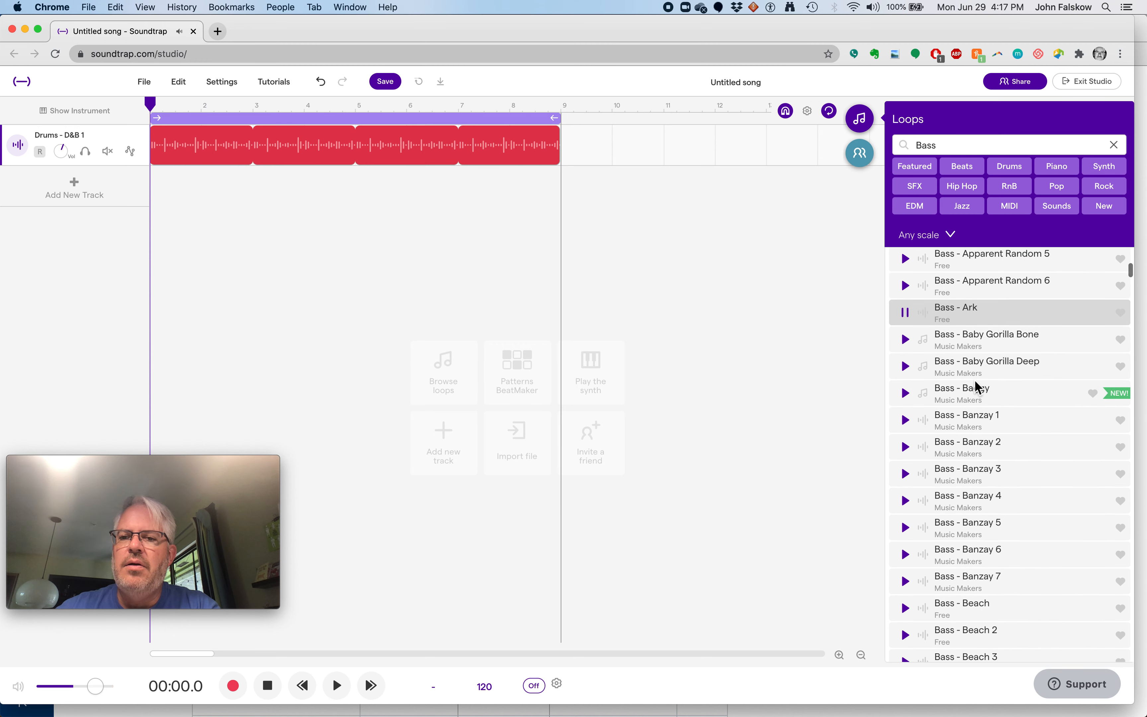
# Step: Compare the Bass - Baggy and Bass - Banzay 2 loops and add Bass - Baggy to the song as a new track
pyautogui.click(981, 400)
pyautogui.scroll(-1, 984, 402)
pyautogui.scroll(-1, 985, 403)
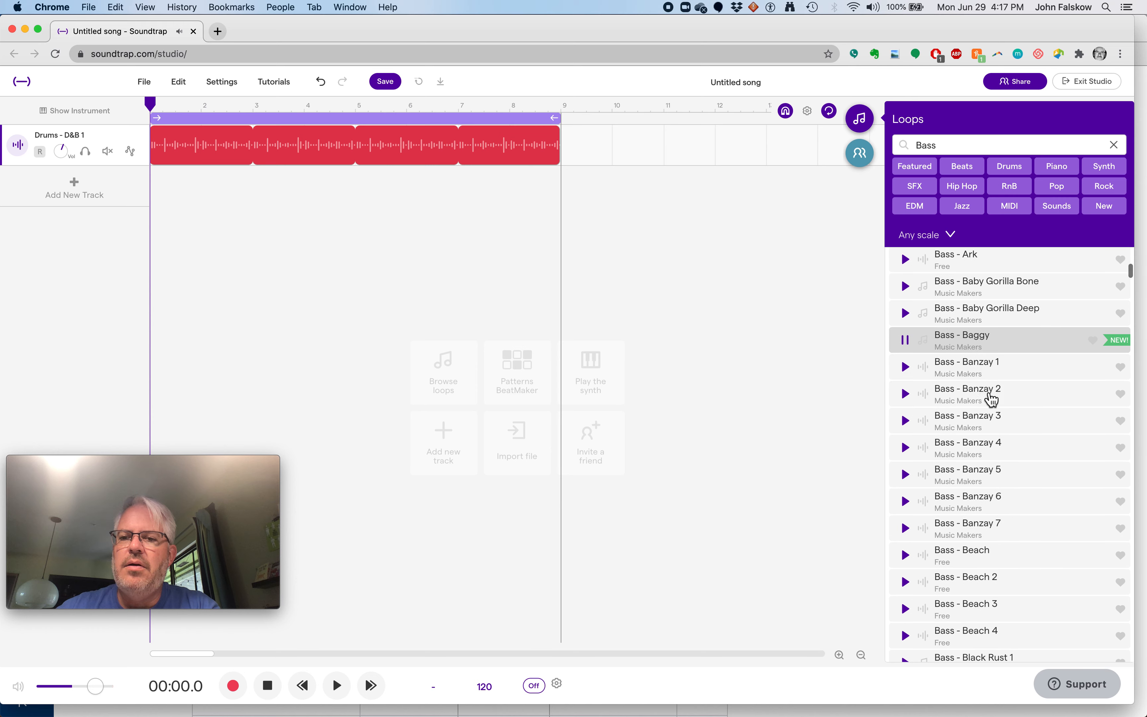
pyautogui.click(992, 402)
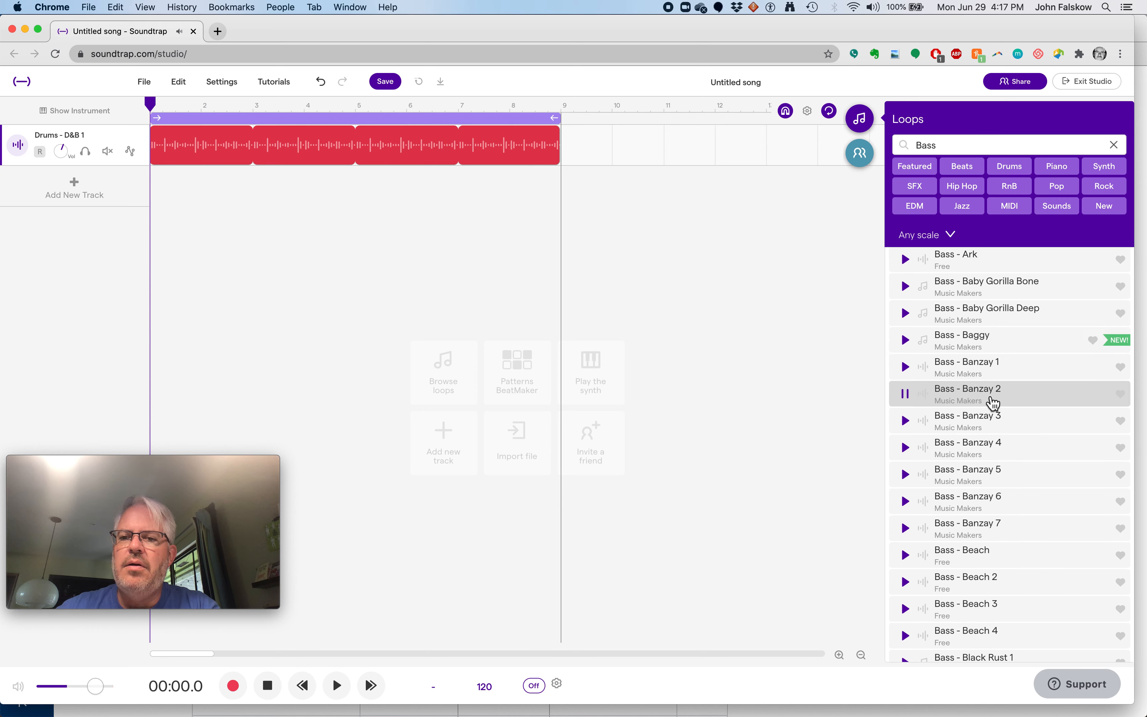
pyautogui.click(995, 349)
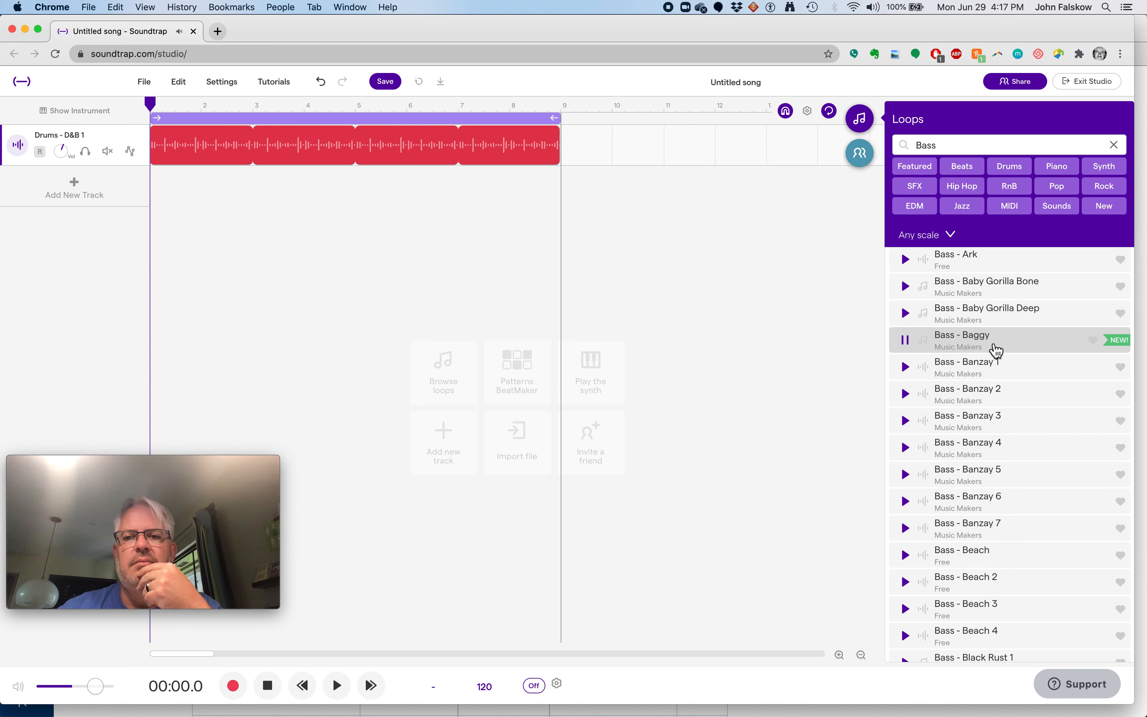
pyautogui.doubleClick(995, 349)
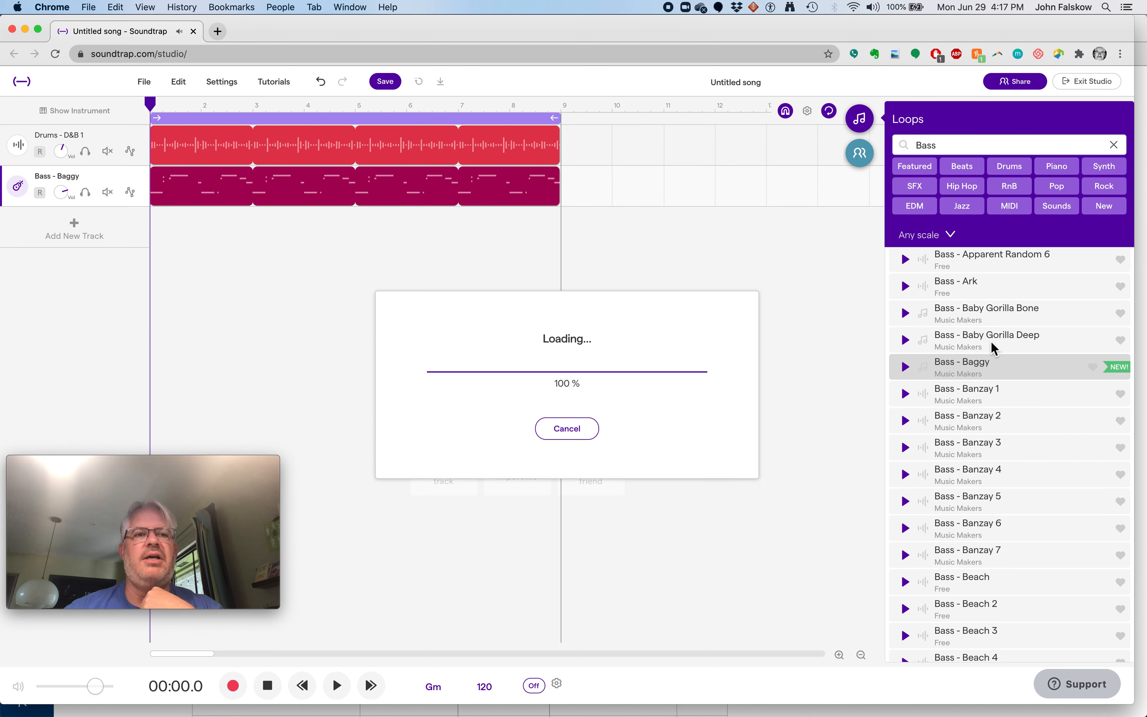
# Step: Play the drum and bass tracks together, stop playback and return the playhead to the start of the song
pyautogui.click(325, 274)
pyautogui.press('space')
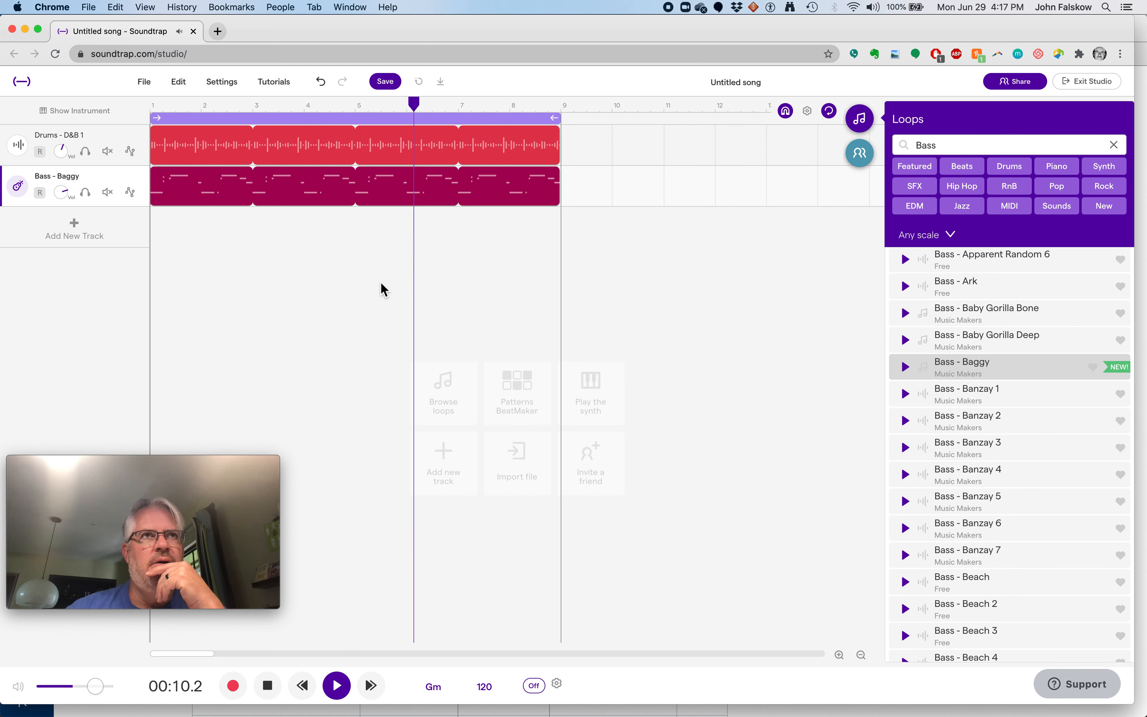
pyautogui.press('space')
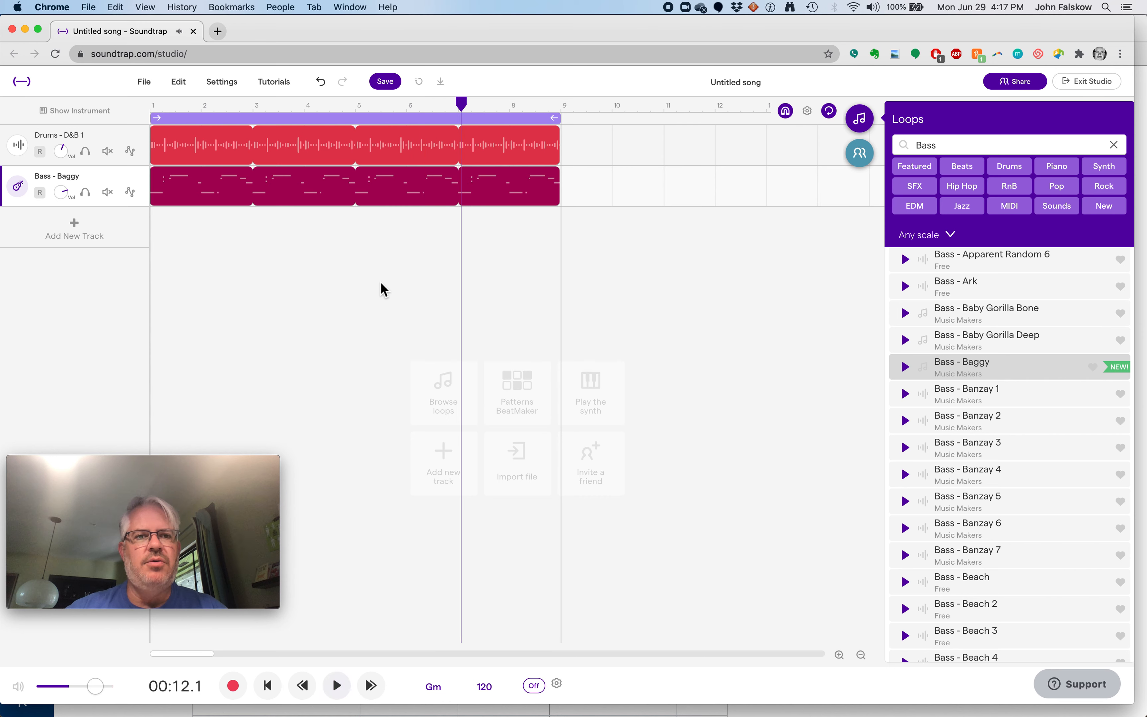
pyautogui.click(335, 190)
pyautogui.press('Return')
# Step: Replace the loop search with "piano" and audition Brampton - Vinyl Piano 16 and Vinyl Piano 2R
pyautogui.click(1113, 145)
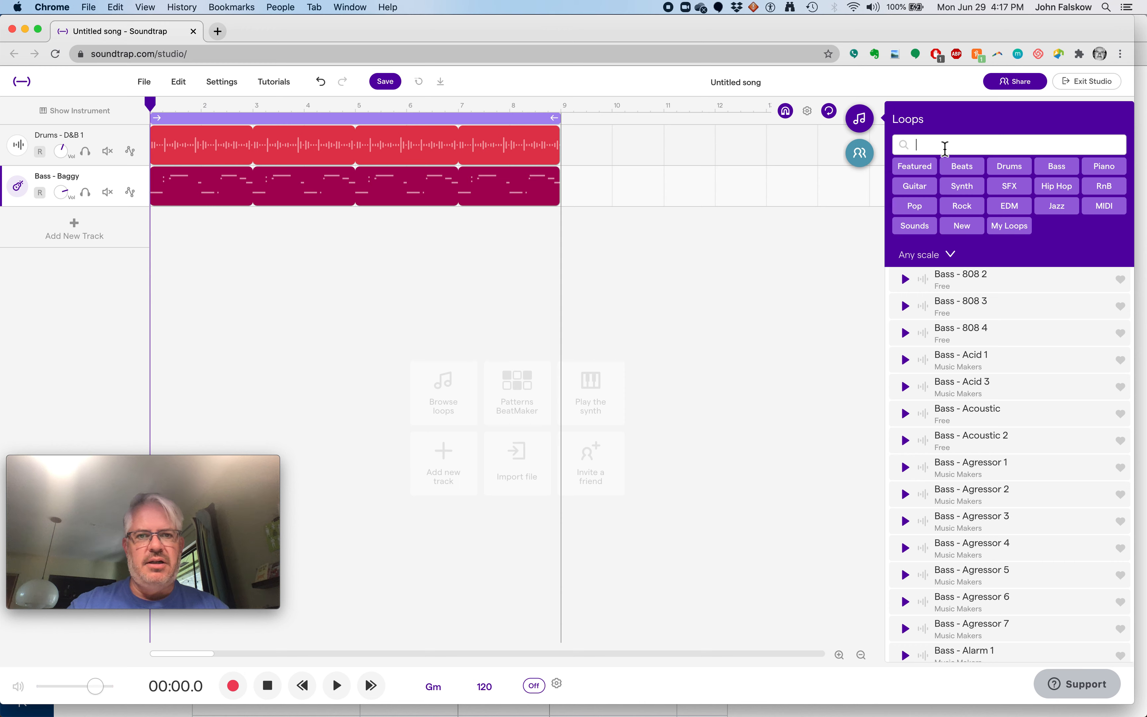
pyautogui.write('piano')
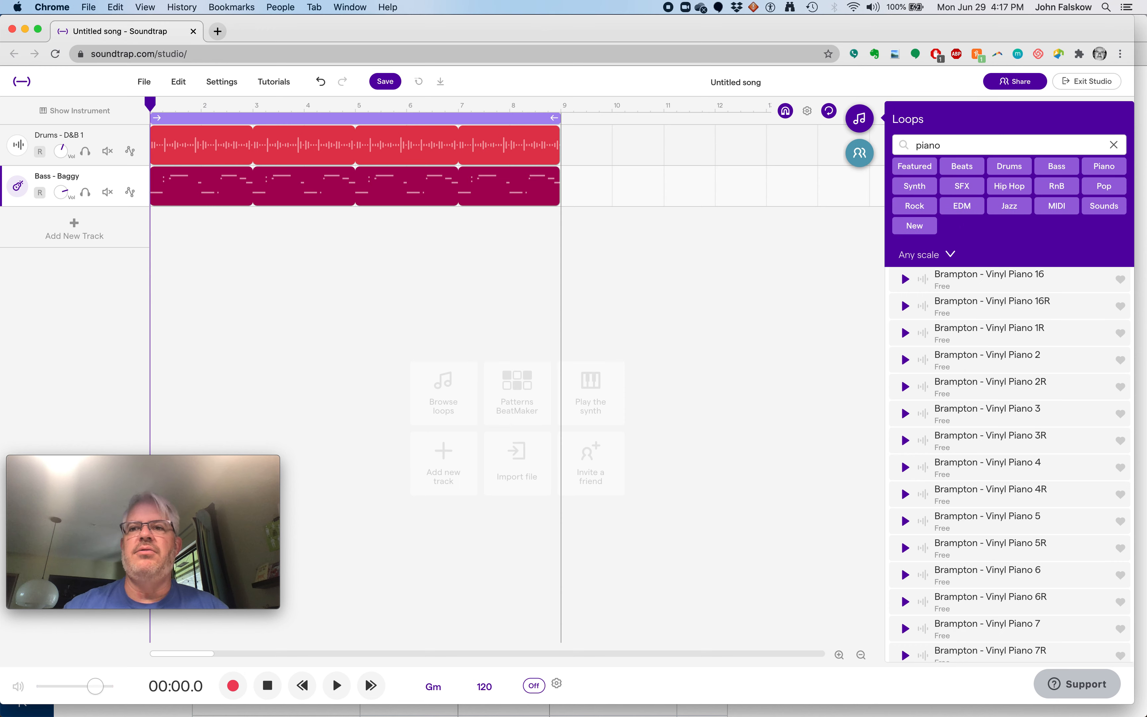
pyautogui.click(991, 290)
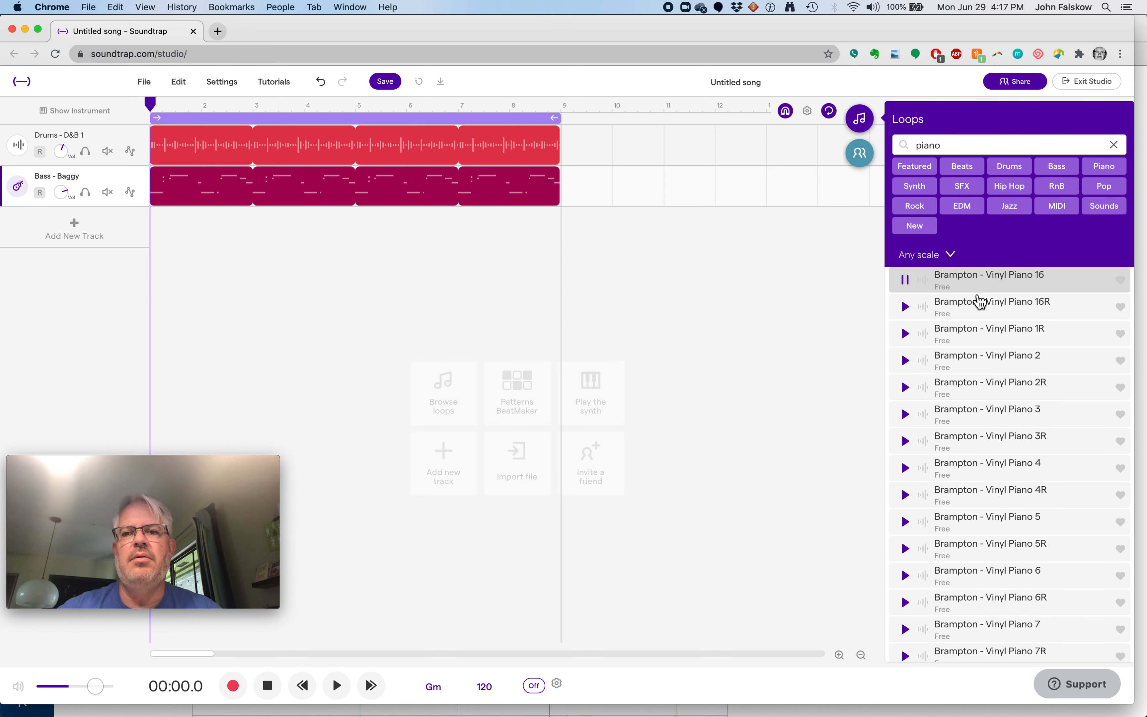
pyautogui.click(991, 390)
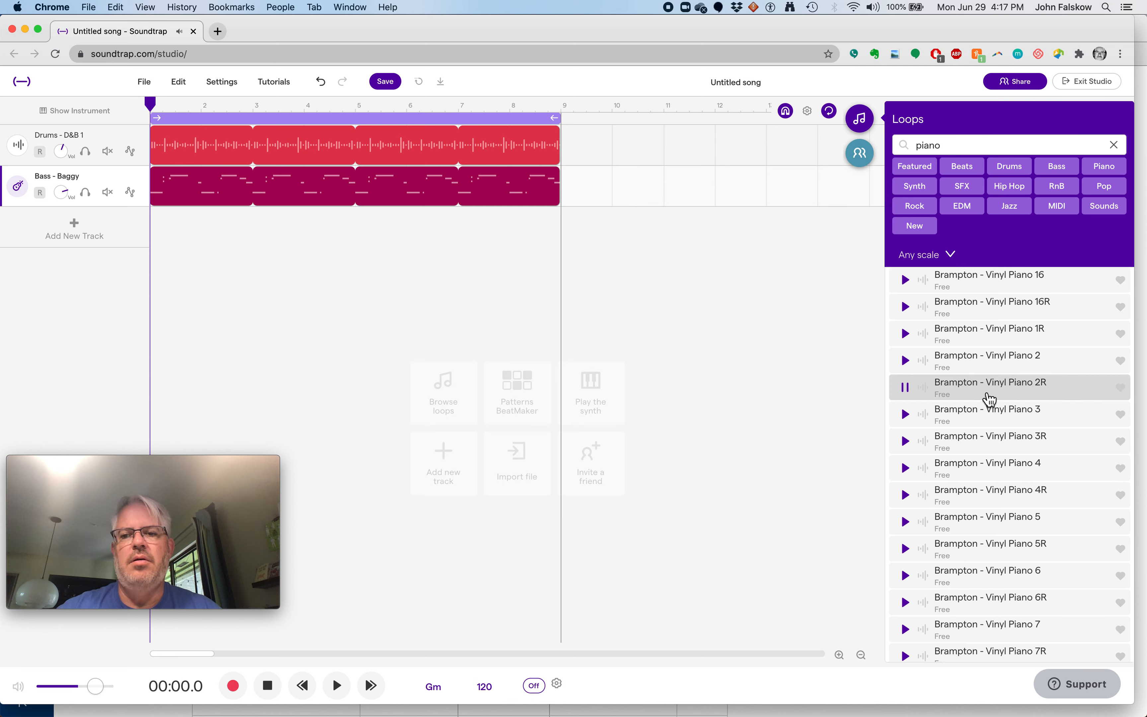
# Step: Audition Piano - ADK Electric Grand 1, 2, 4 and 5 and add ADK Electric Grand 5 to the song as a new track
pyautogui.scroll(-8, 988, 398)
pyautogui.click(1000, 440)
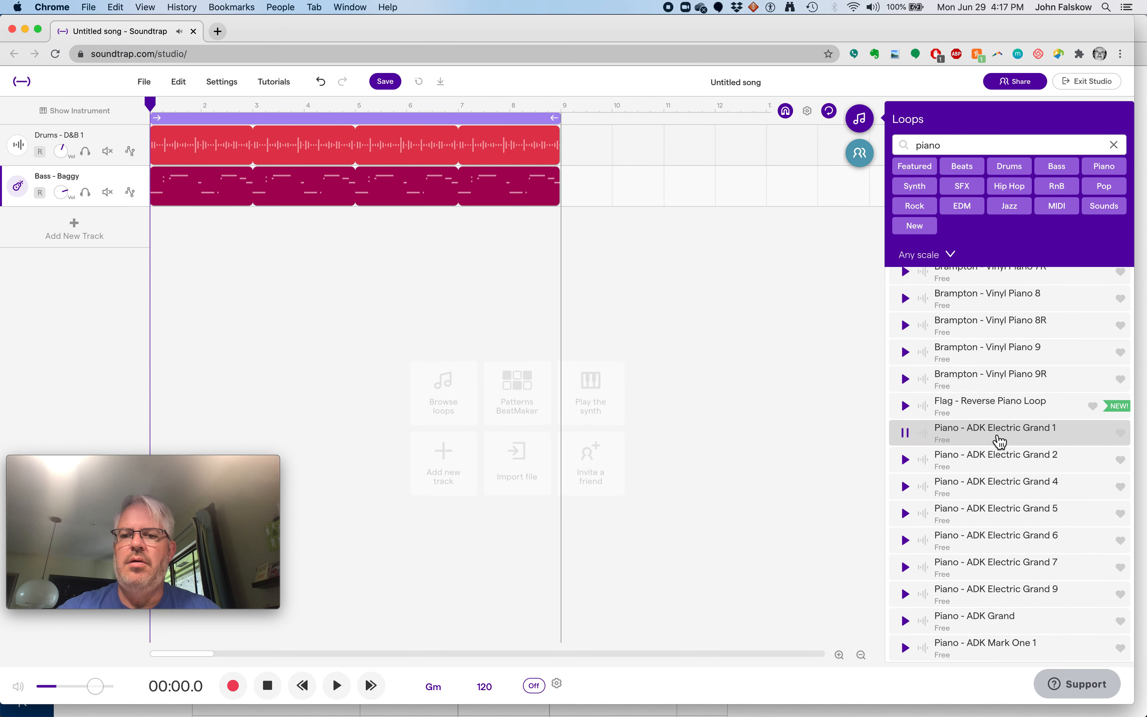
pyautogui.click(1009, 469)
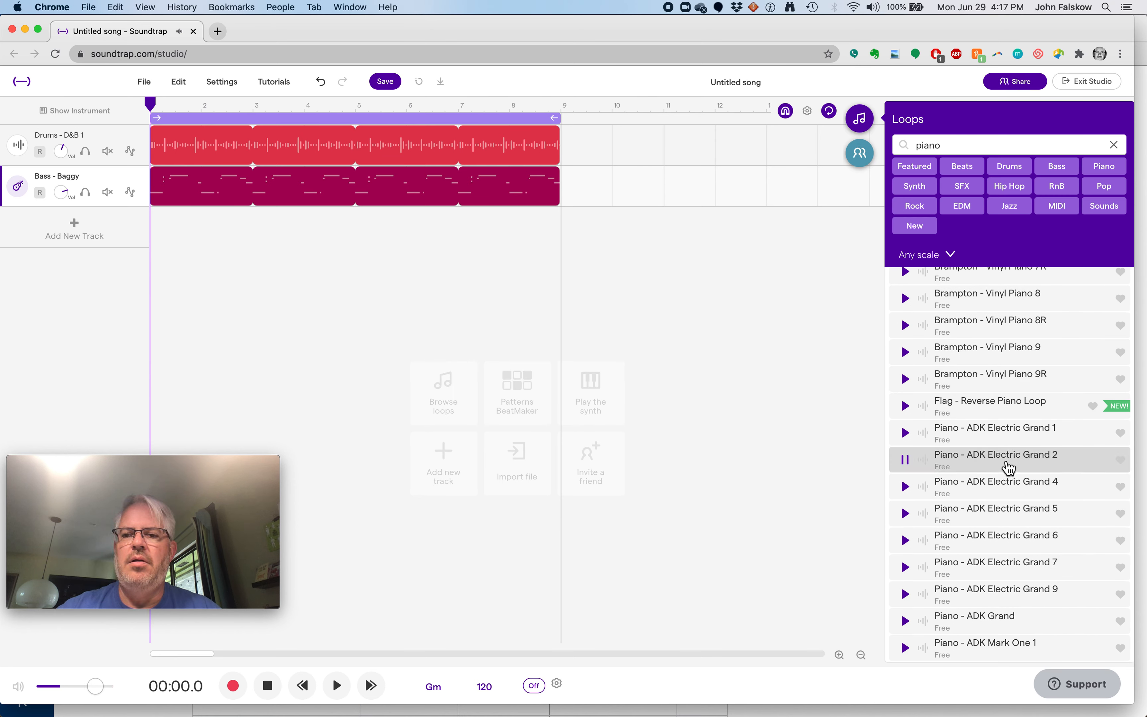
pyautogui.click(1011, 495)
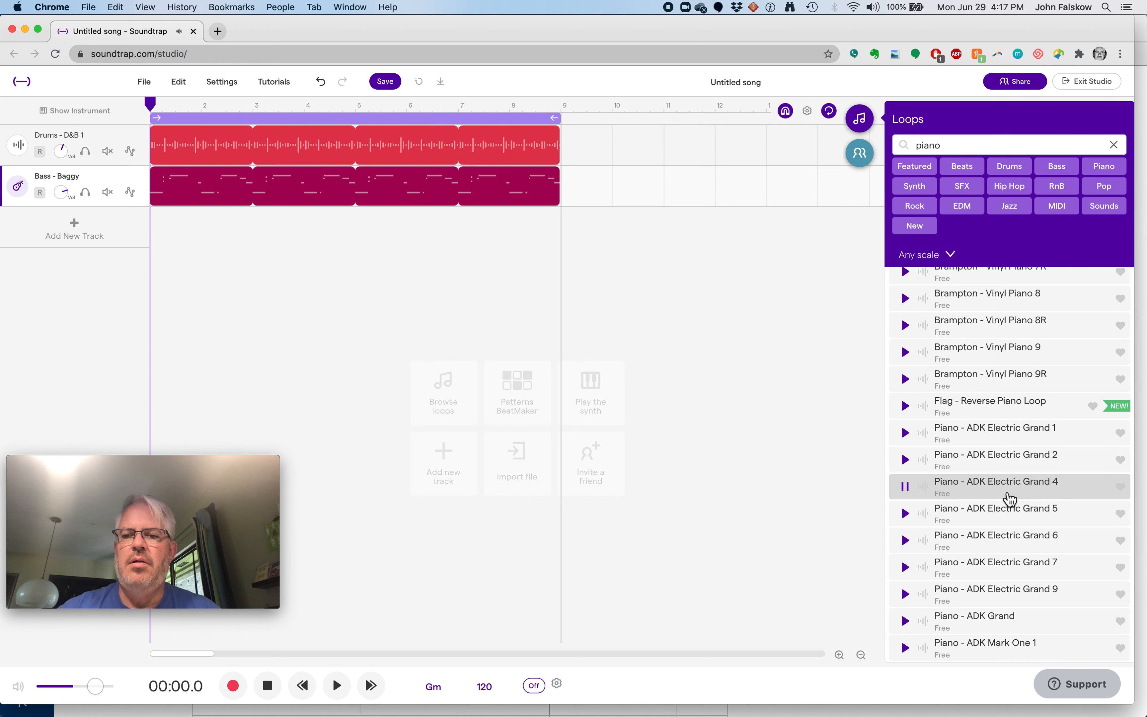
pyautogui.click(1013, 519)
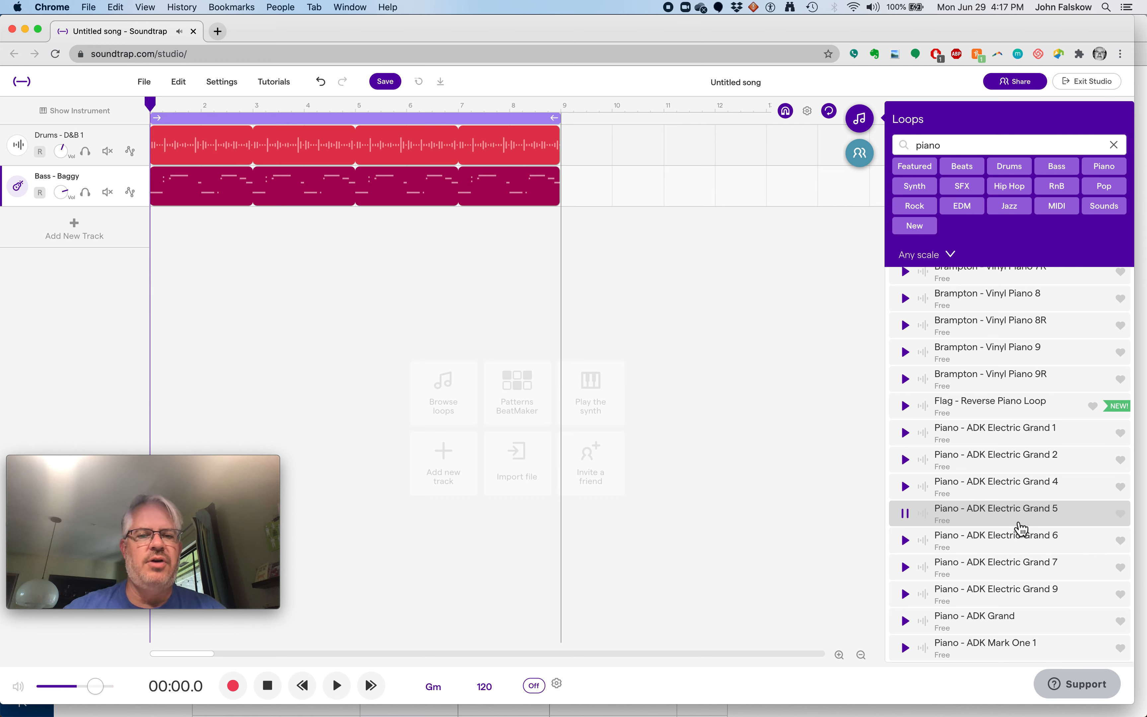
pyautogui.doubleClick(1022, 528)
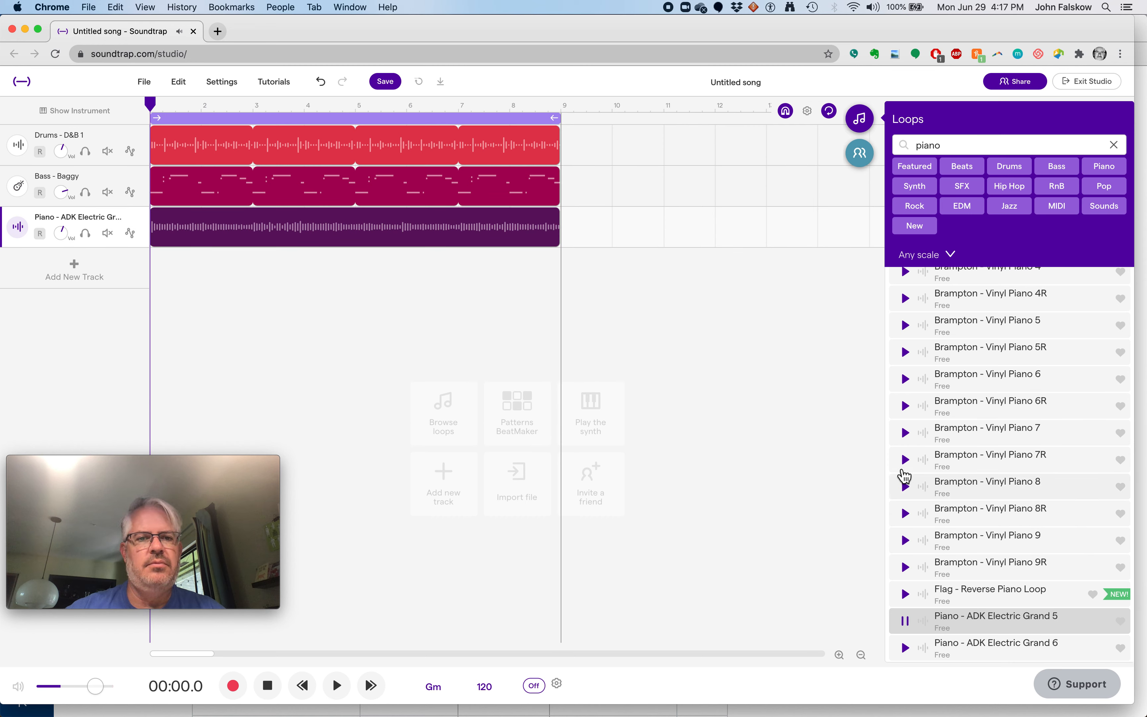
# Step: Create a Patterns BeatMaker track and close its pattern editor
pyautogui.click(517, 407)
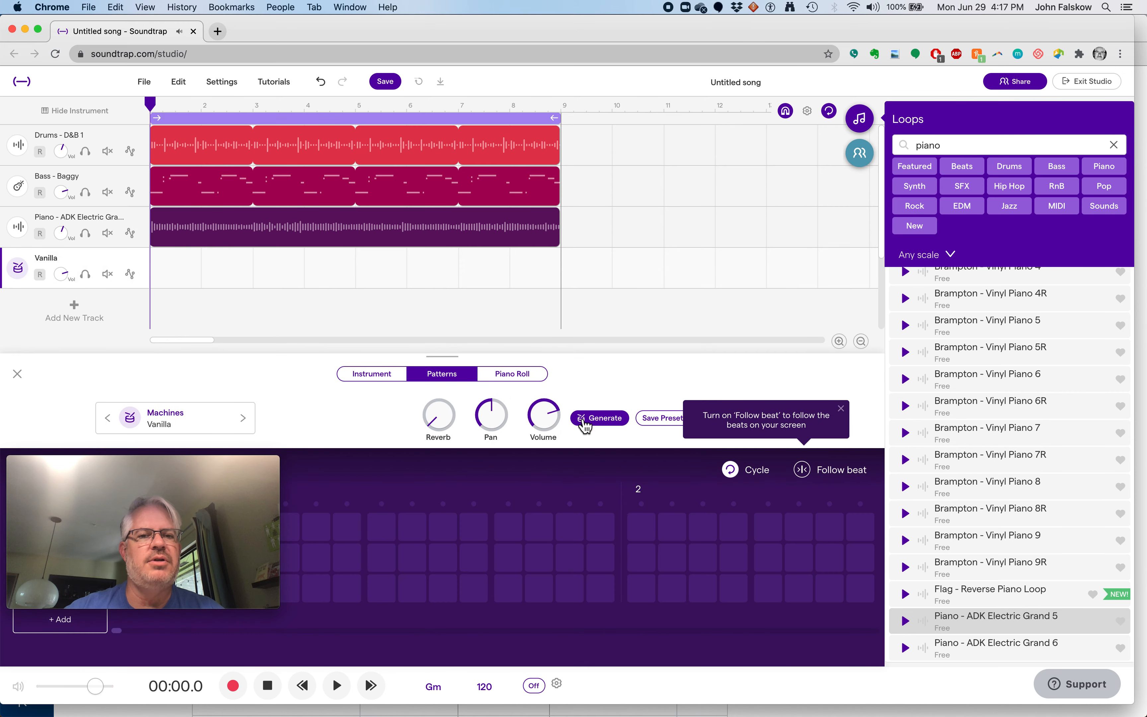
pyautogui.click(17, 373)
pyautogui.click(256, 333)
# Step: Play the drum, bass and piano tracks together, pausing and resuming, and stop partway through the song
pyautogui.press('space')
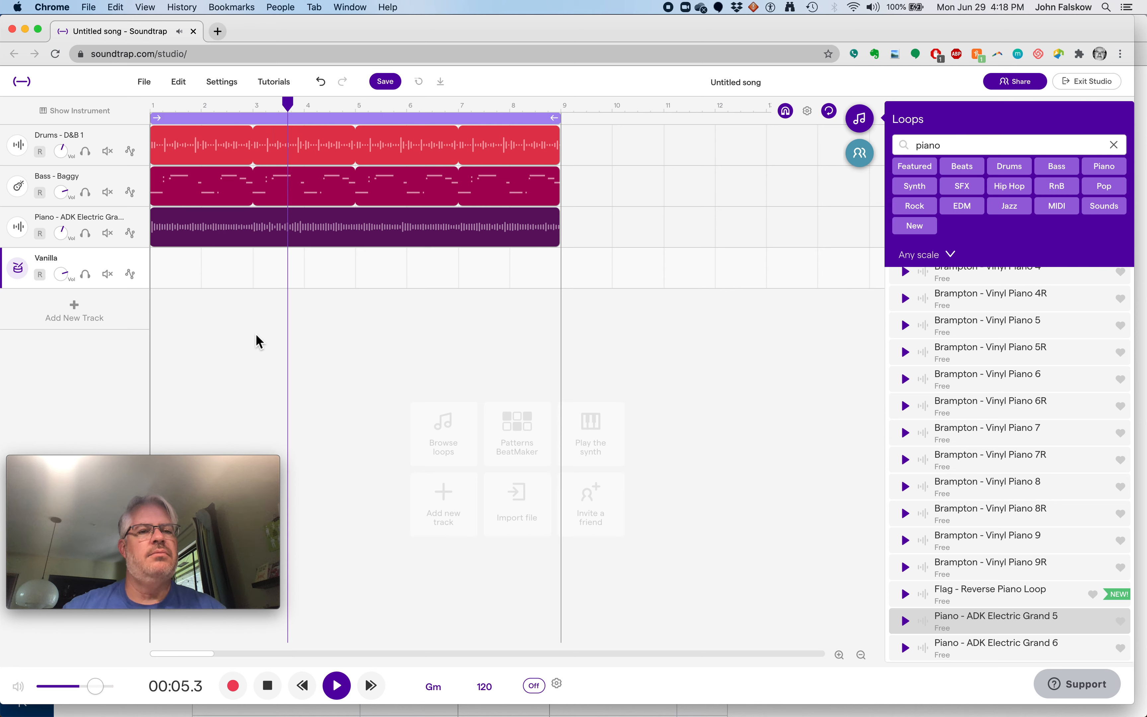
pyautogui.press('space')
pyautogui.press('space')
pyautogui.press('space')
pyautogui.press('space')
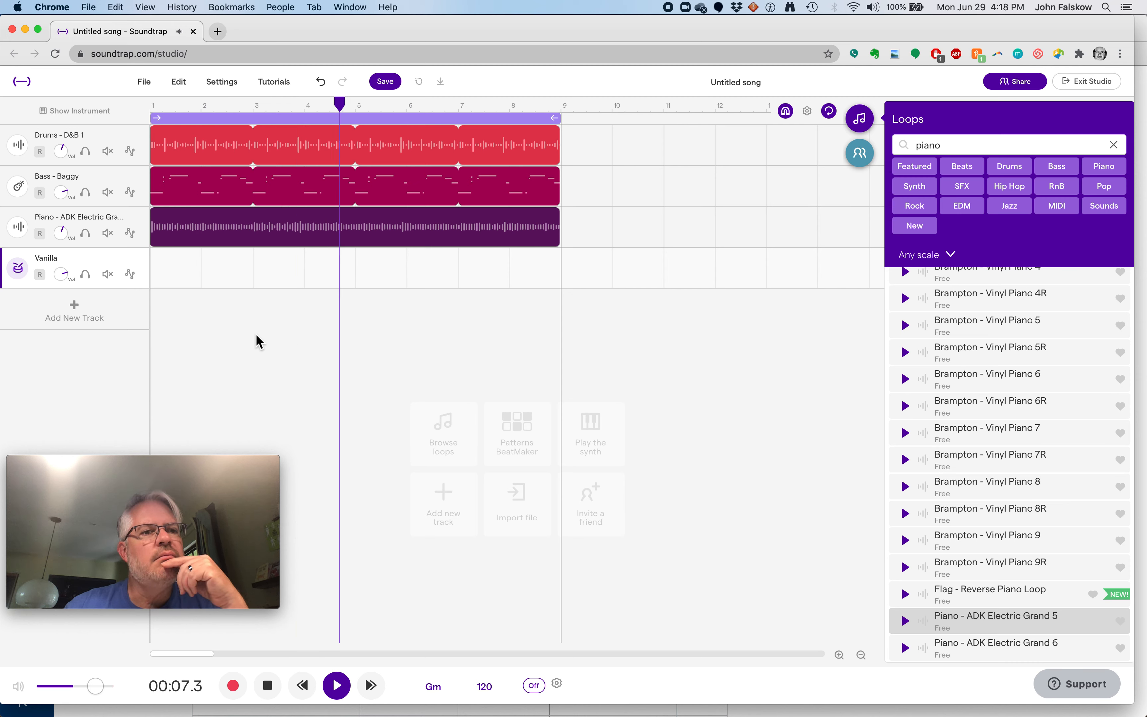
pyautogui.press('space')
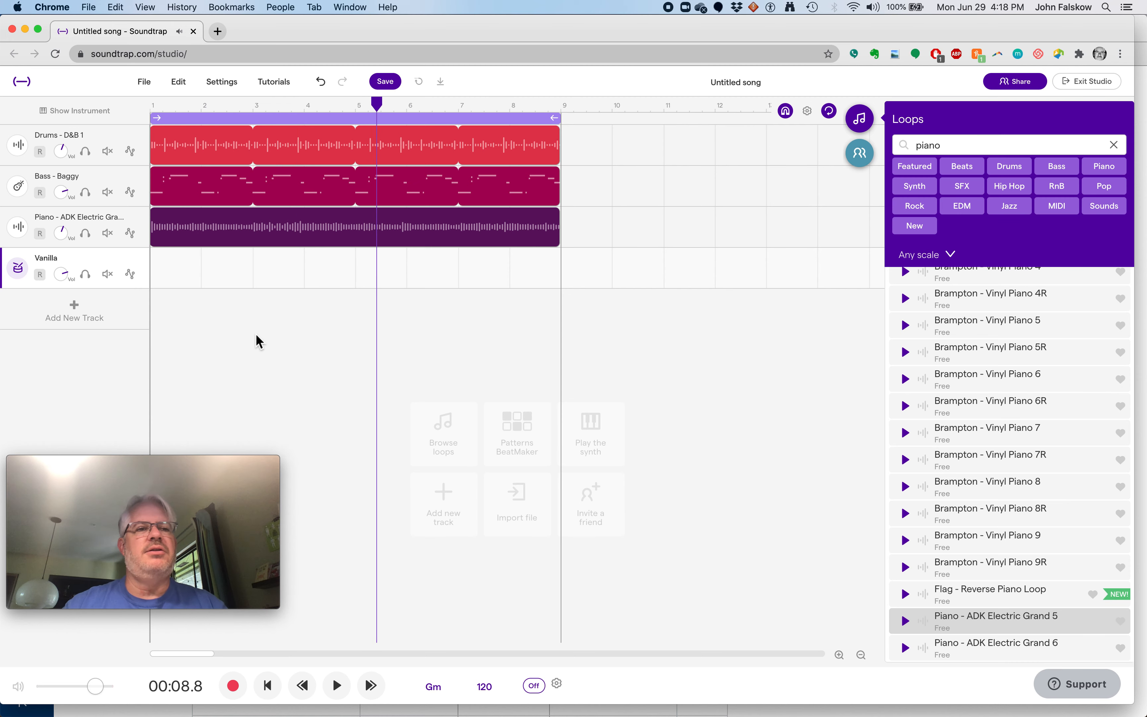
# Step: Duplicate the empty Vanilla track and delete both Vanilla tracks from the song
pyautogui.click(137, 257)
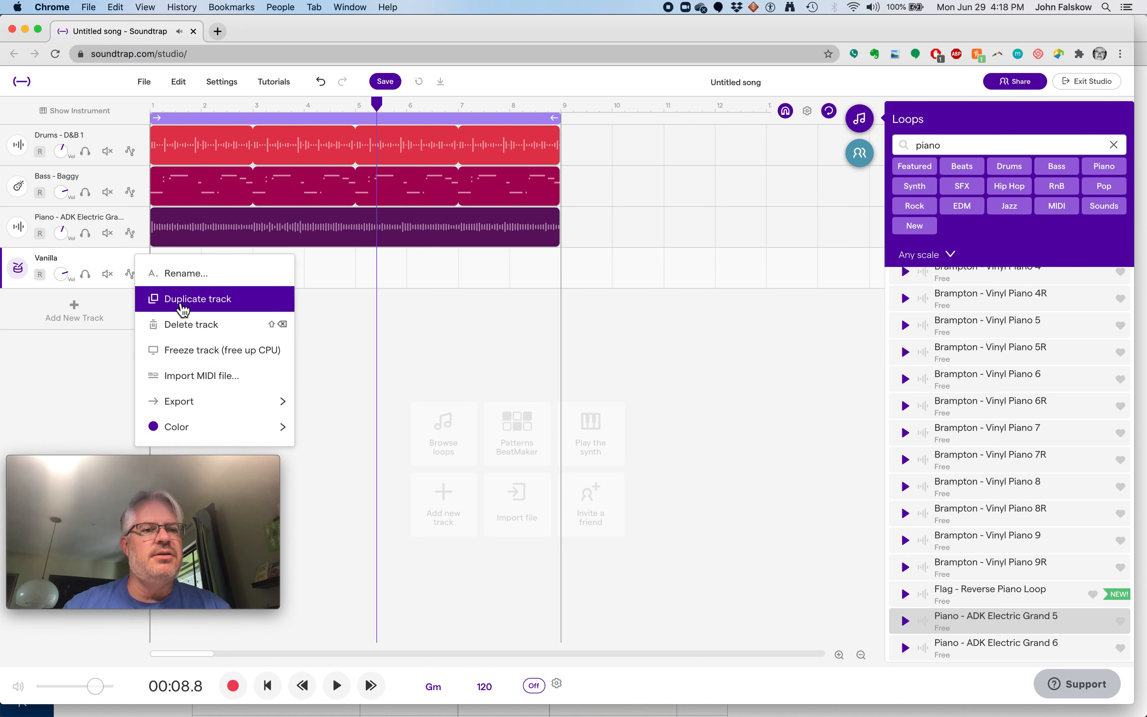
pyautogui.click(197, 314)
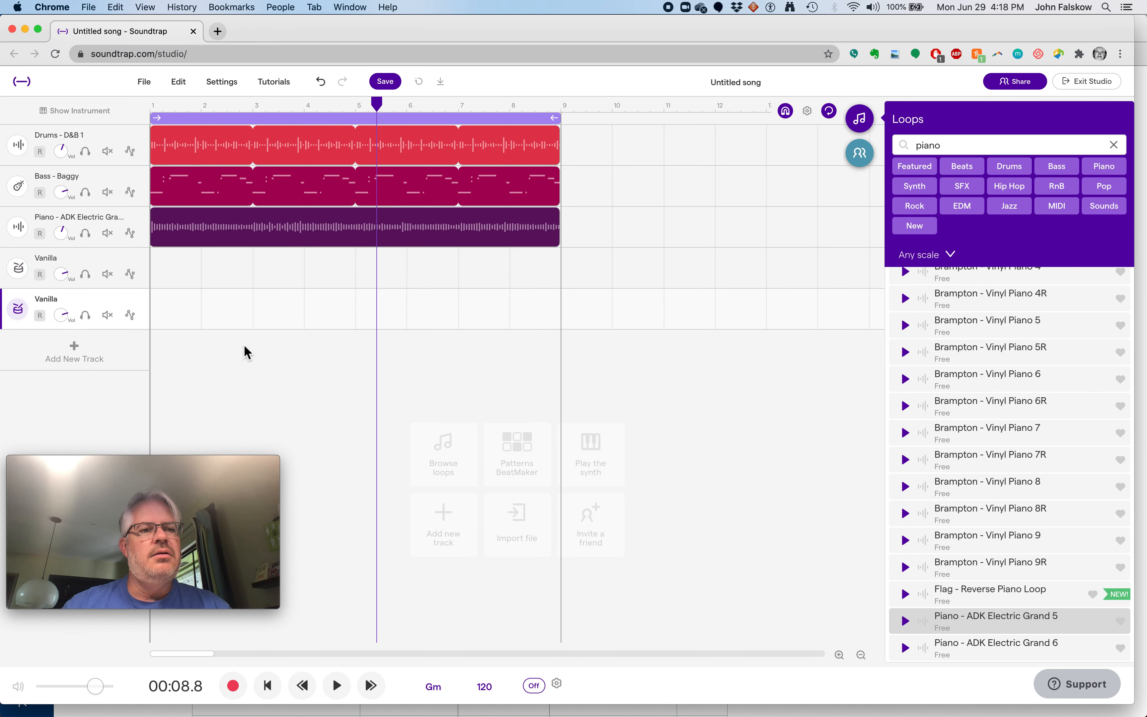
pyautogui.click(137, 258)
pyautogui.click(176, 329)
pyautogui.click(137, 259)
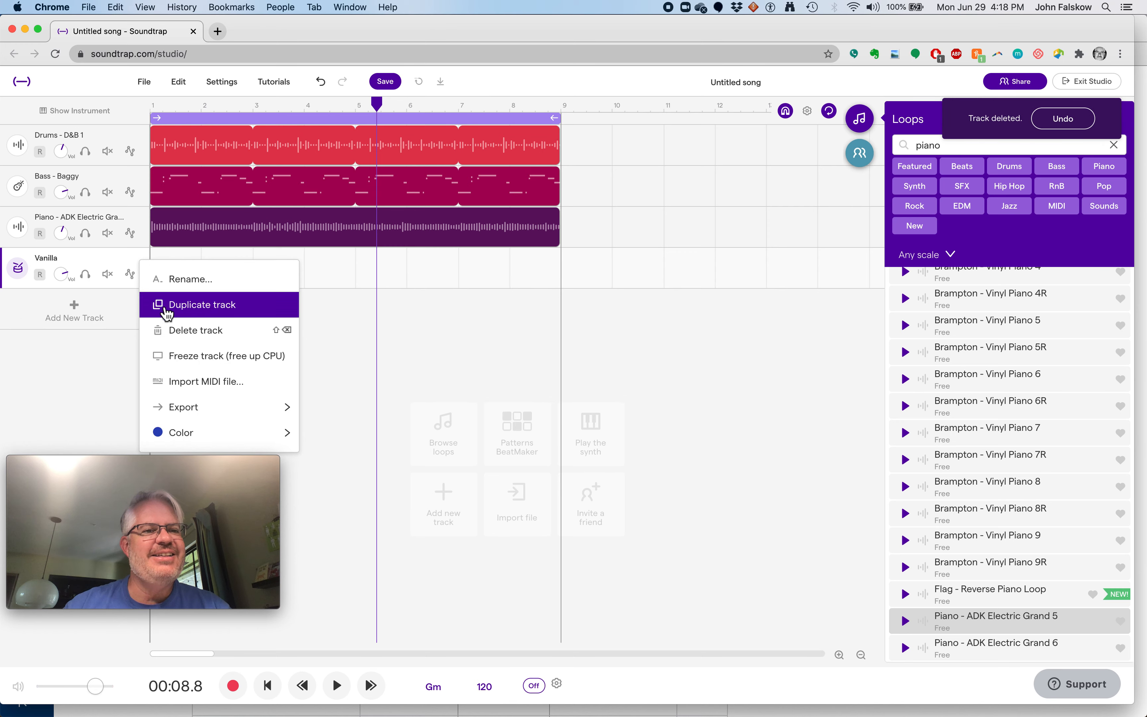
pyautogui.click(176, 328)
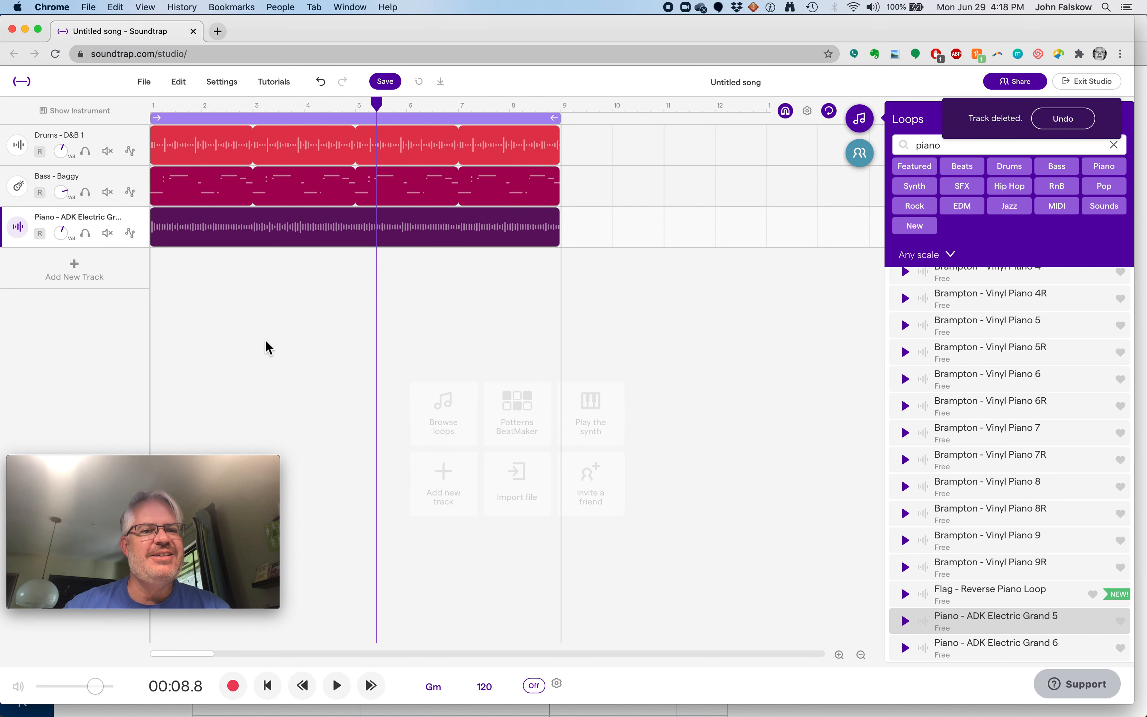
# Step: Save the song project
pyautogui.click(145, 83)
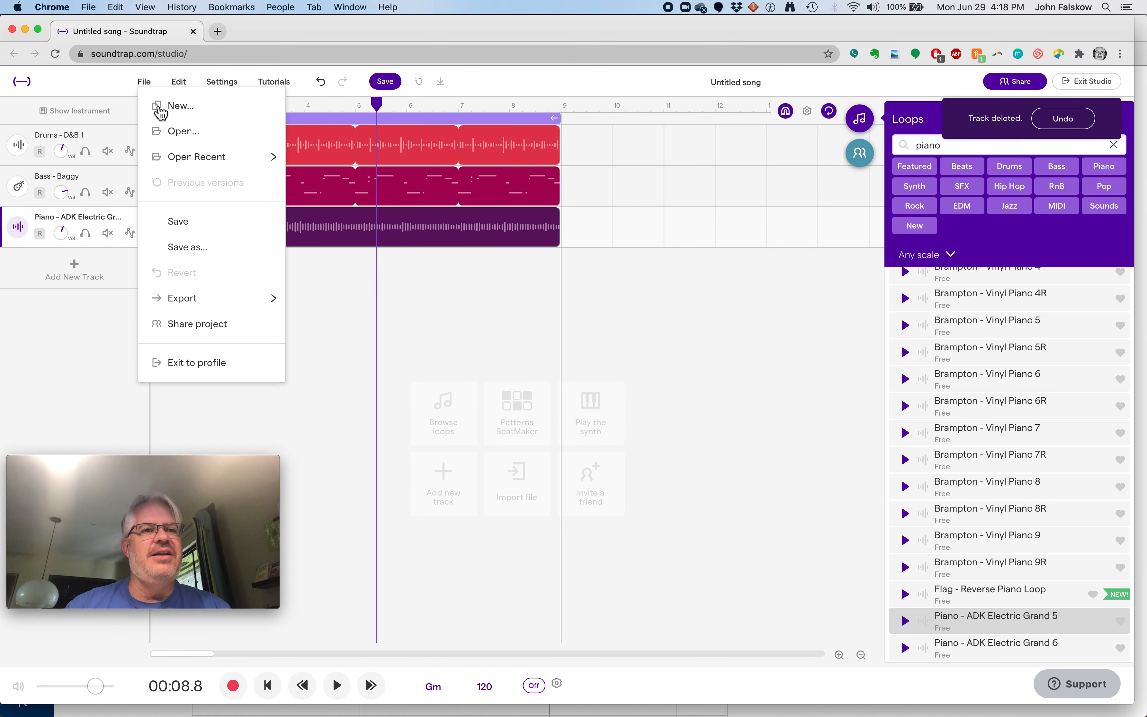
pyautogui.click(189, 232)
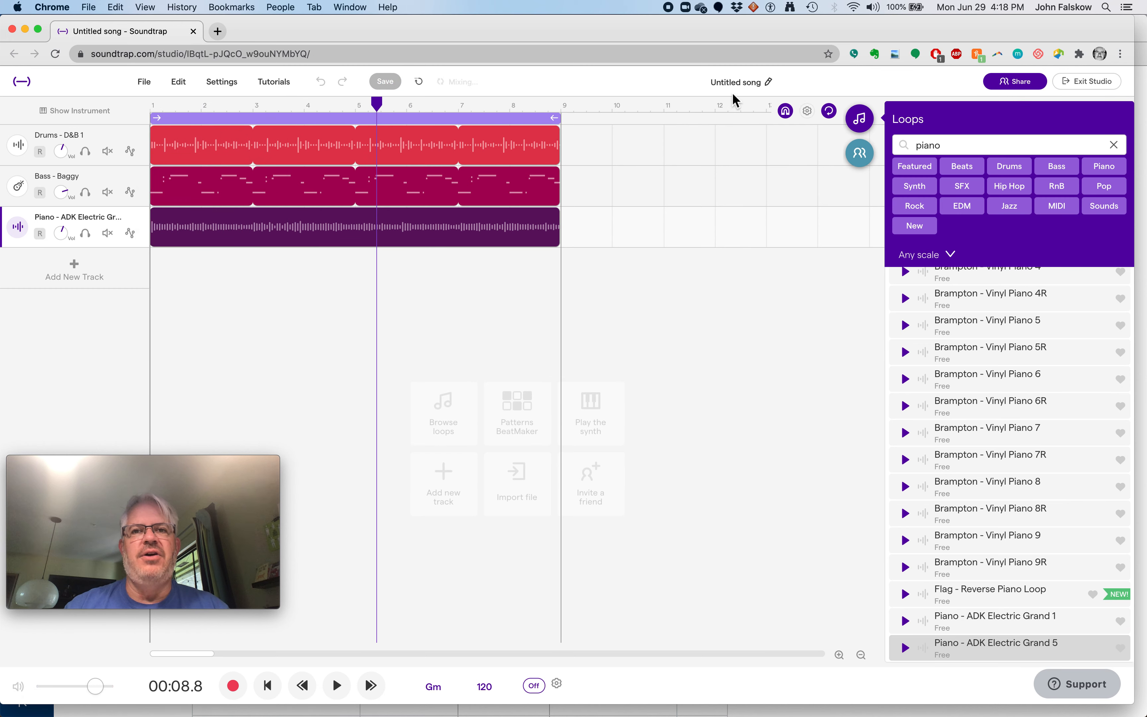
# Step: Rename the untitled song to "Wk1 Mellow"
pyautogui.click(768, 83)
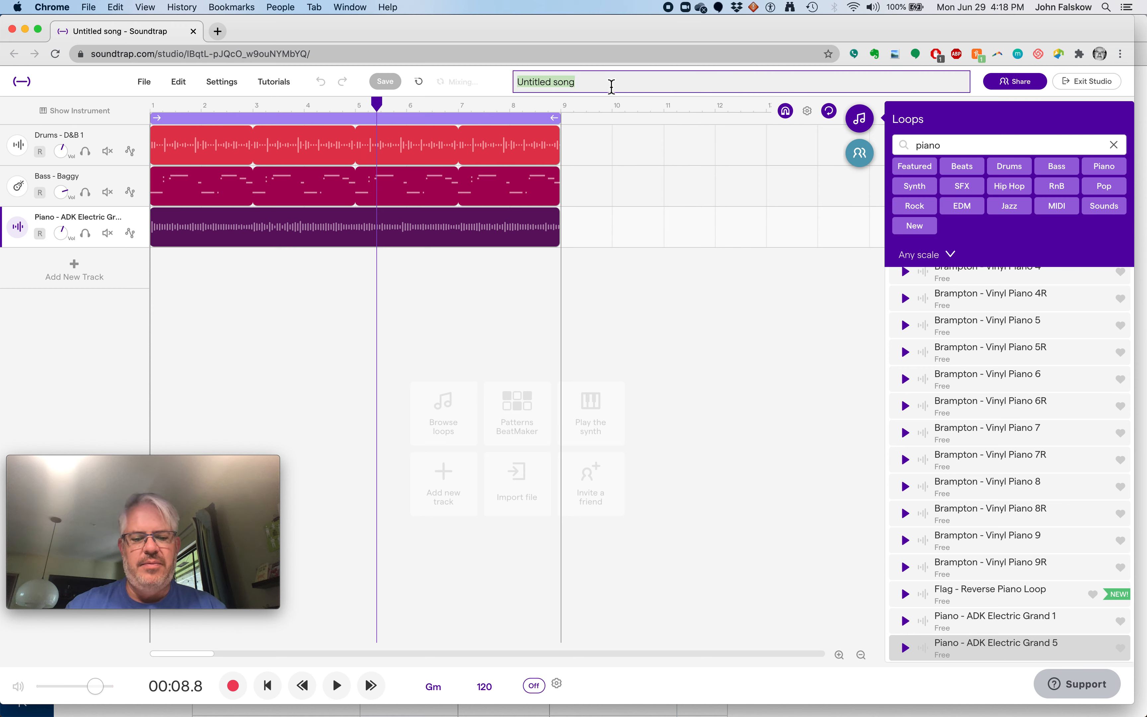
pyautogui.write('Wk1 Mellow')
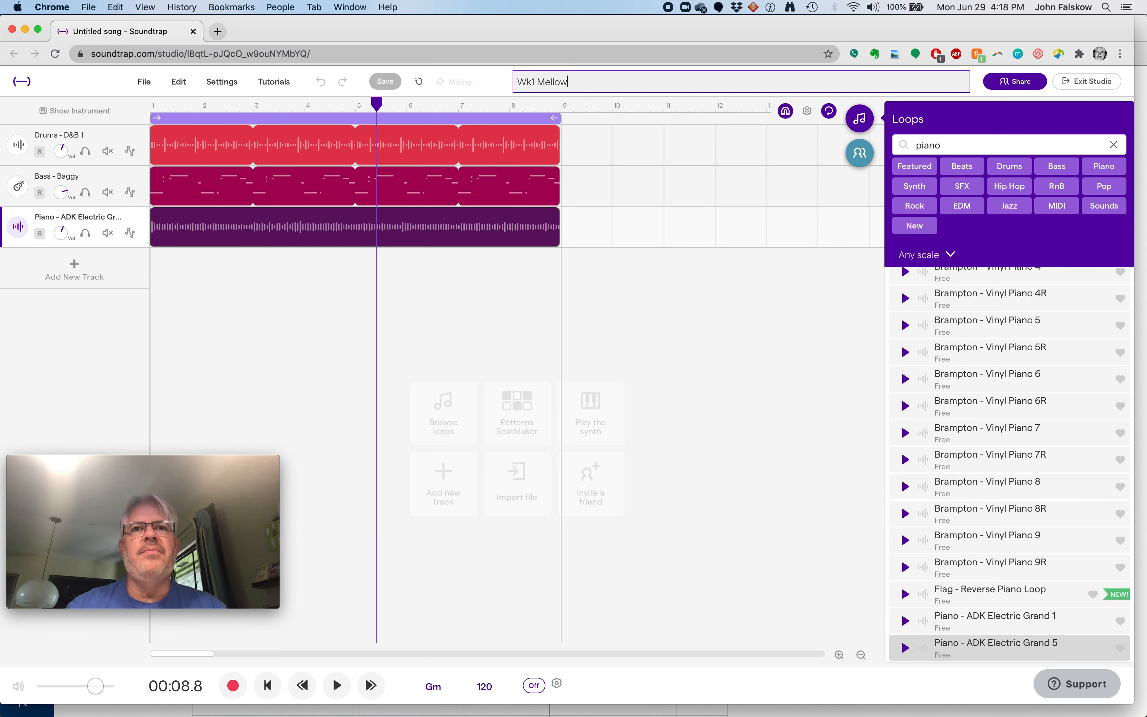
pyautogui.press('Return')
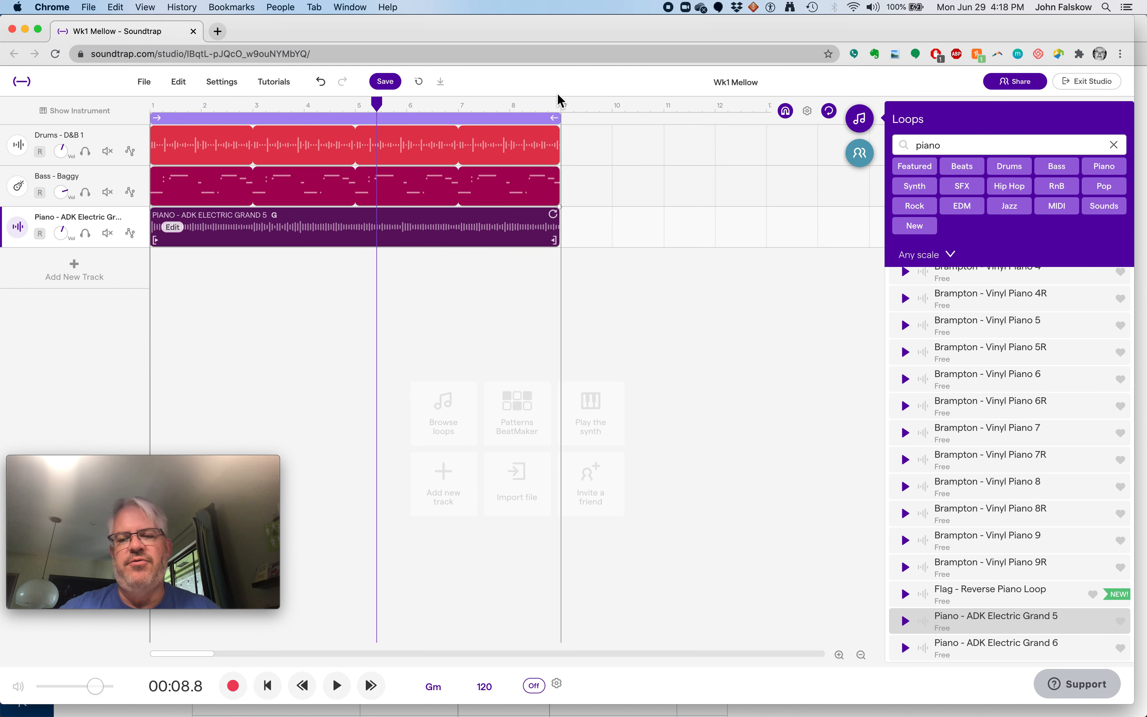
# Step: Search the loop library for "voice" and preview several of the Mhm, Oh Ooh and Oh Yeah vocal loops
pyautogui.click(1114, 146)
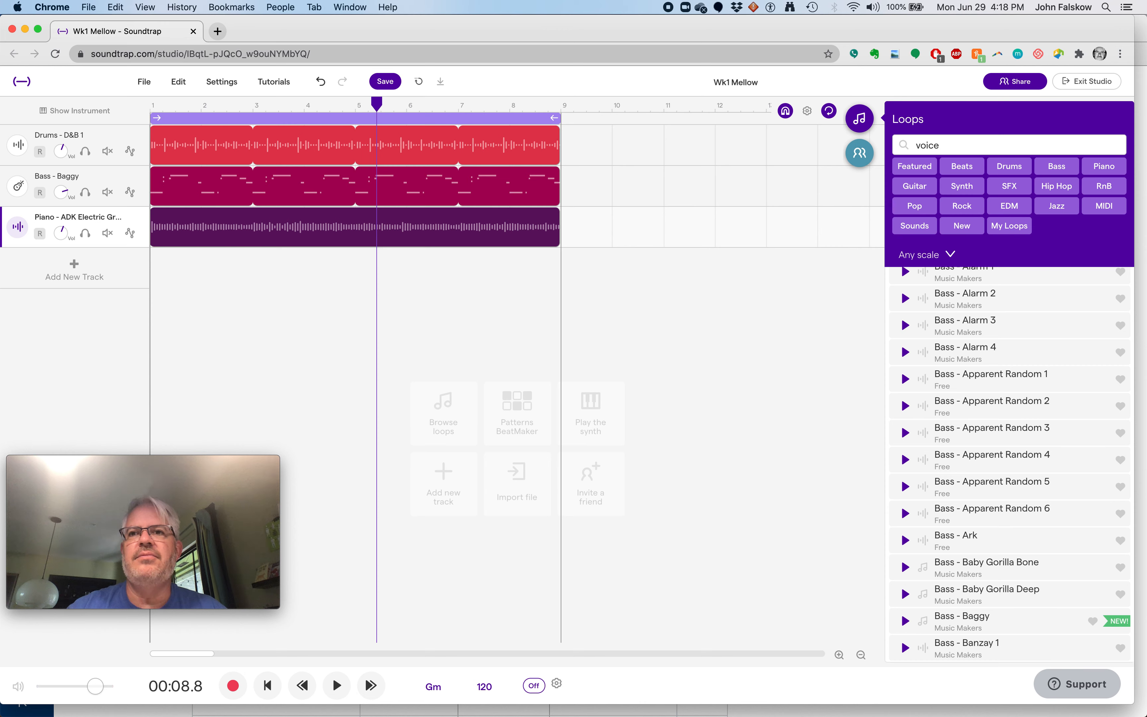
pyautogui.write('voice')
pyautogui.press('Return')
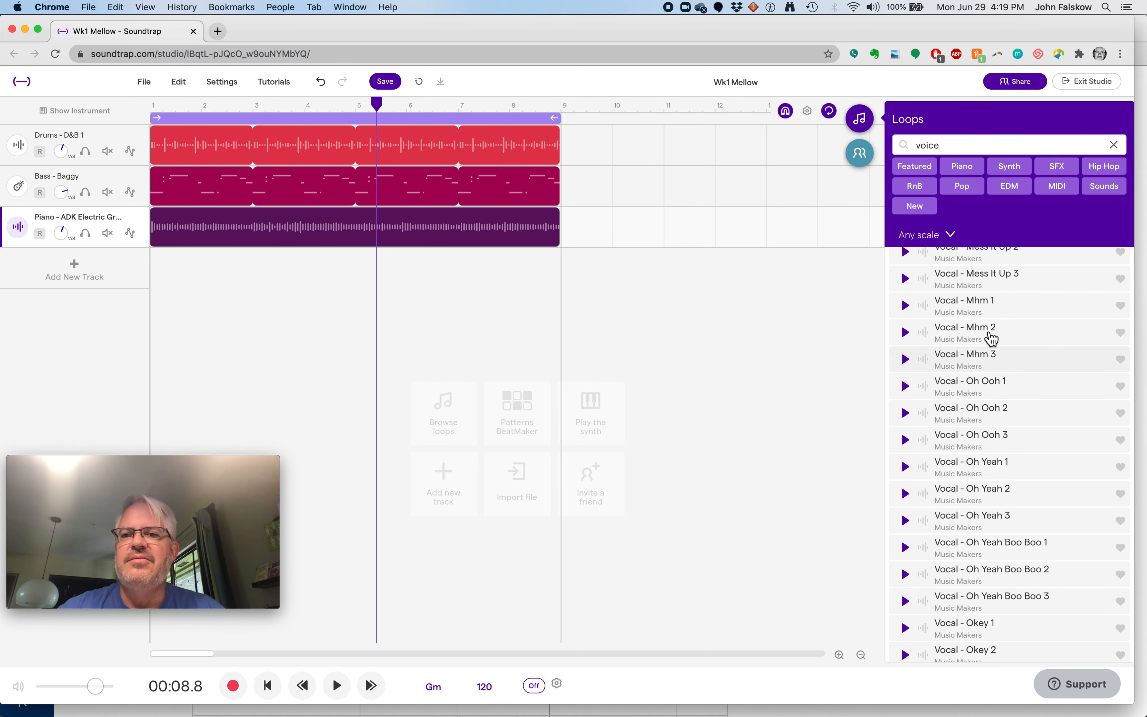
pyautogui.click(979, 305)
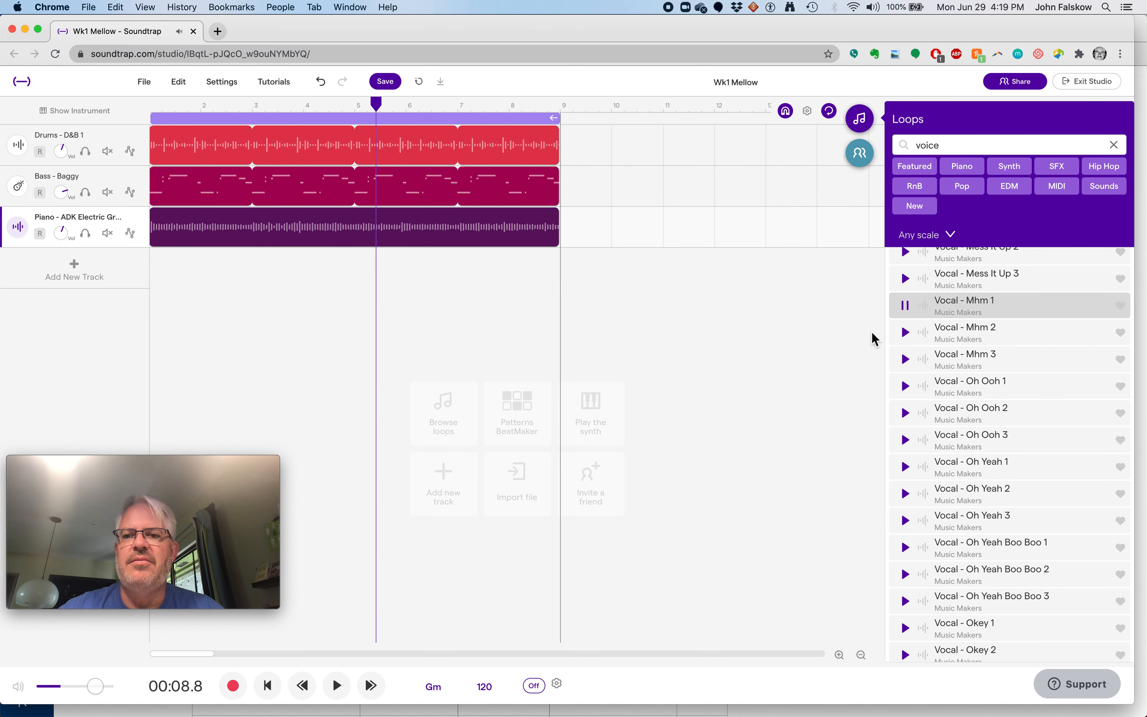
pyautogui.click(989, 338)
pyautogui.click(968, 355)
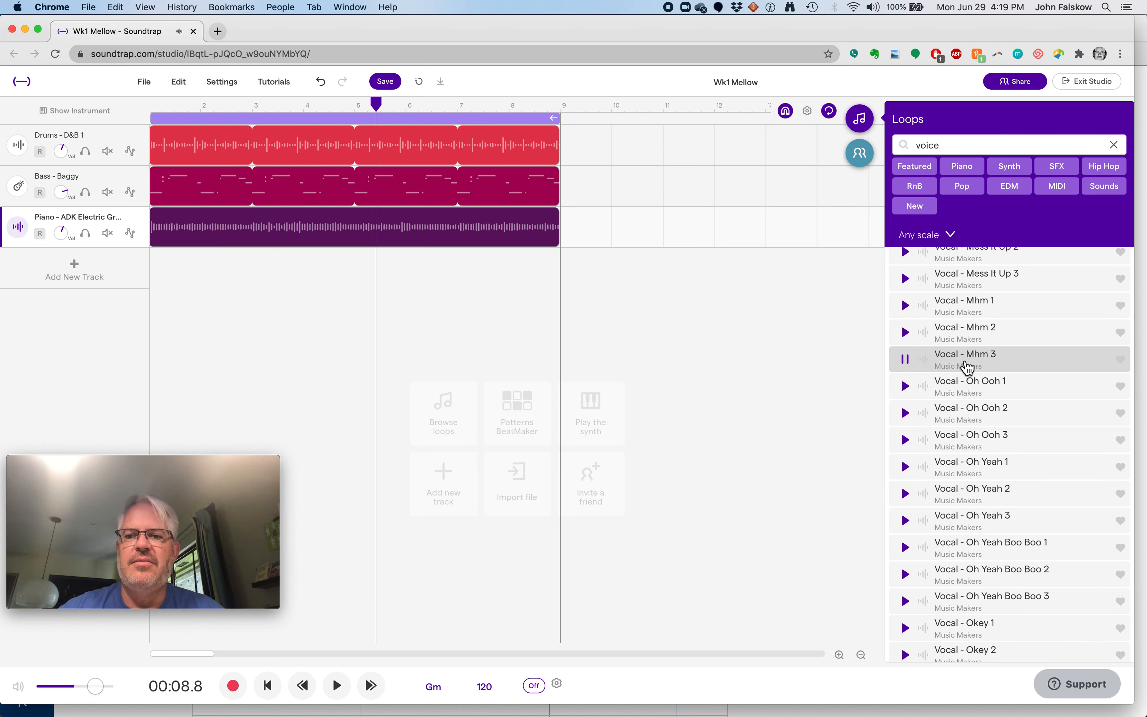
pyautogui.click(971, 390)
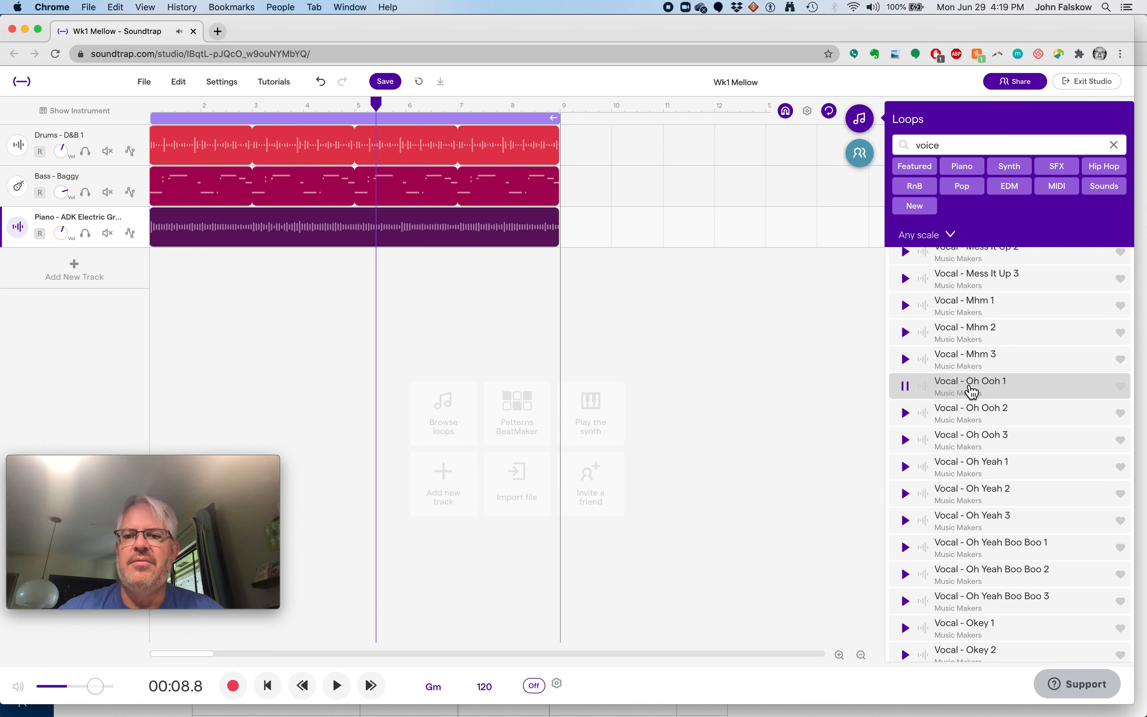
pyautogui.click(969, 496)
pyautogui.click(971, 520)
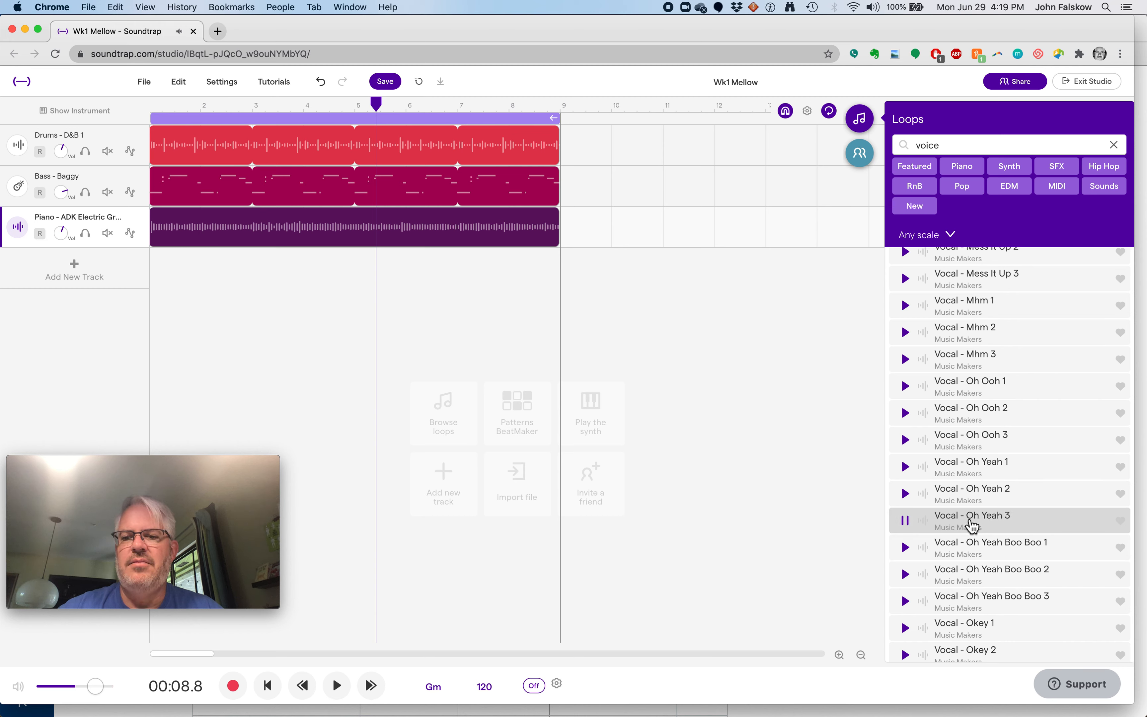
pyautogui.click(974, 555)
# Step: Preview the Uh 2, Uh 3 and Watch Me Now 1 vocal loops and add Vocal - Watch Me Now 1 as a new track
pyautogui.scroll(-5, 975, 558)
pyautogui.scroll(-2, 975, 555)
pyautogui.click(976, 522)
pyautogui.scroll(-4, 977, 522)
pyautogui.click(984, 470)
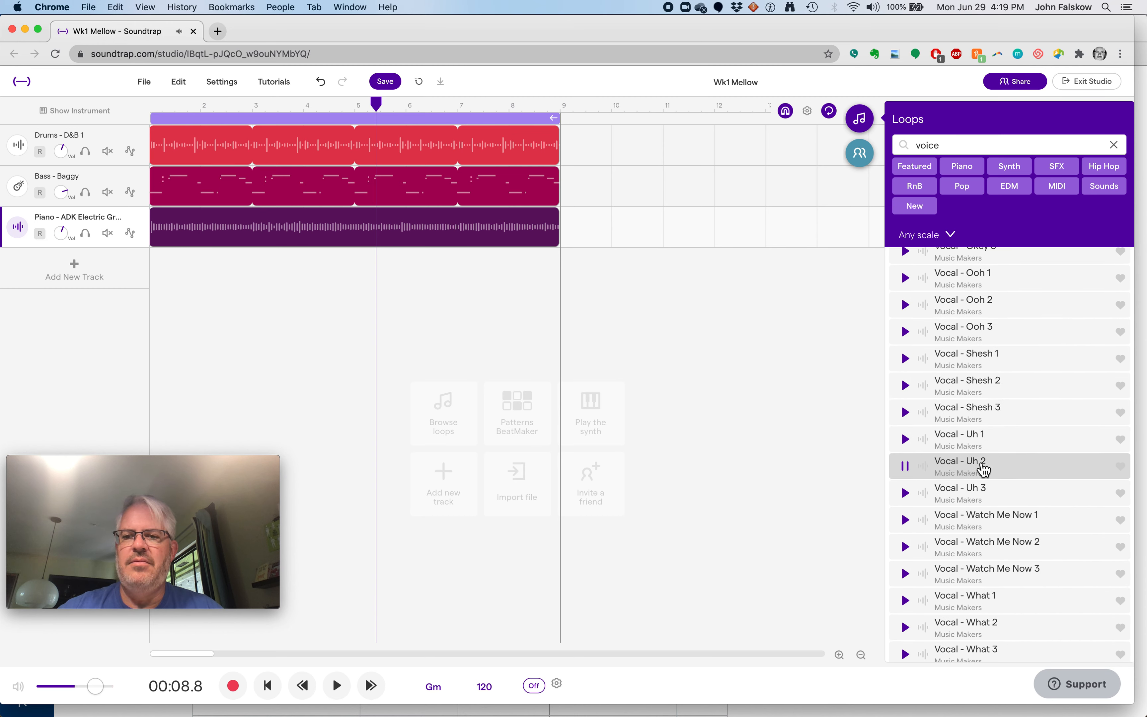
pyautogui.click(979, 502)
pyautogui.click(983, 527)
pyautogui.scroll(-3, 983, 527)
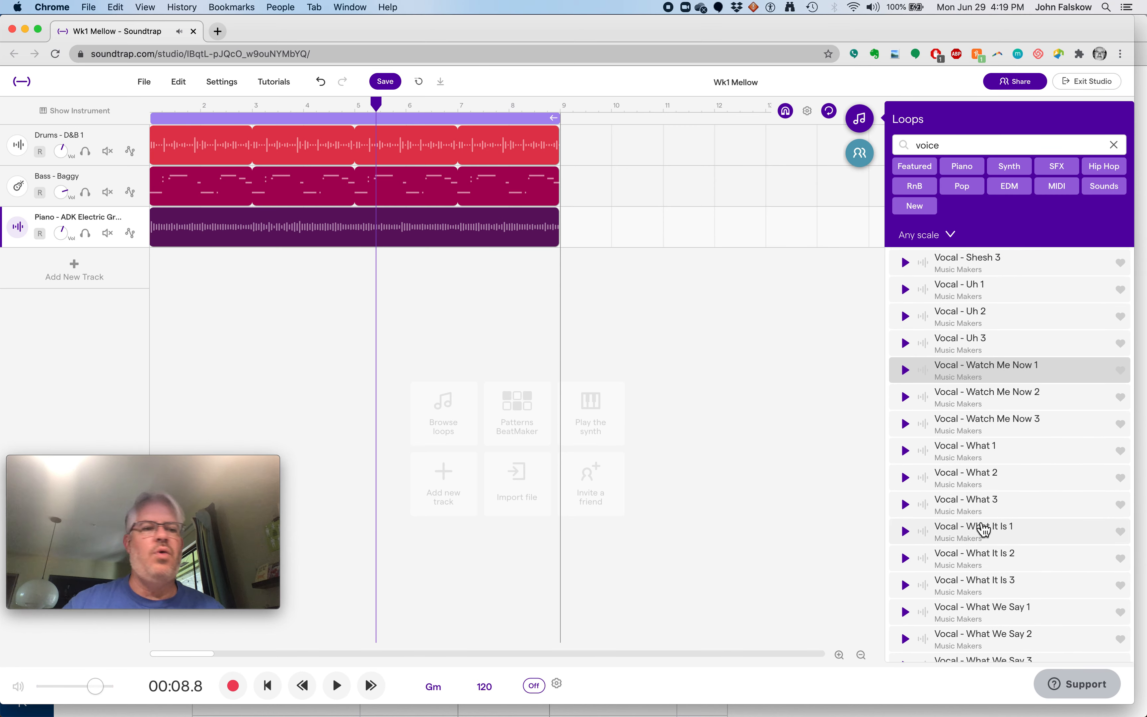
pyautogui.doubleClick(983, 375)
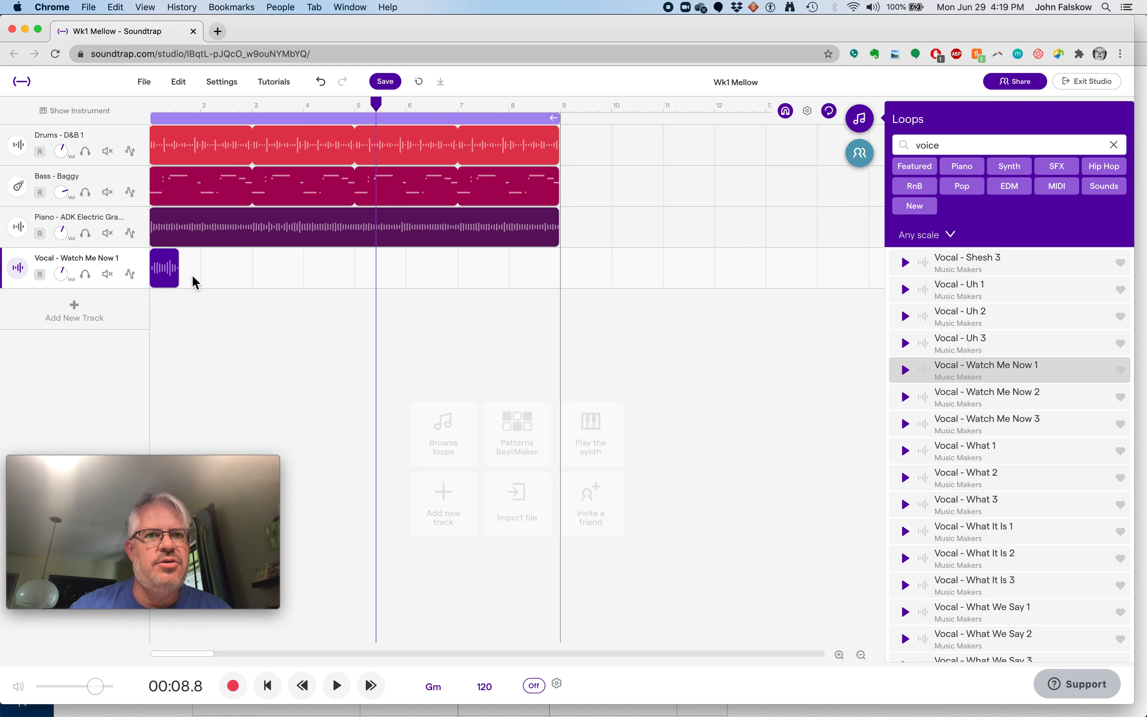
# Step: Duplicate the Vocal - Watch Me Now 1 track twice and delete both copies
pyautogui.press('super+d')
pyautogui.press('super+d')
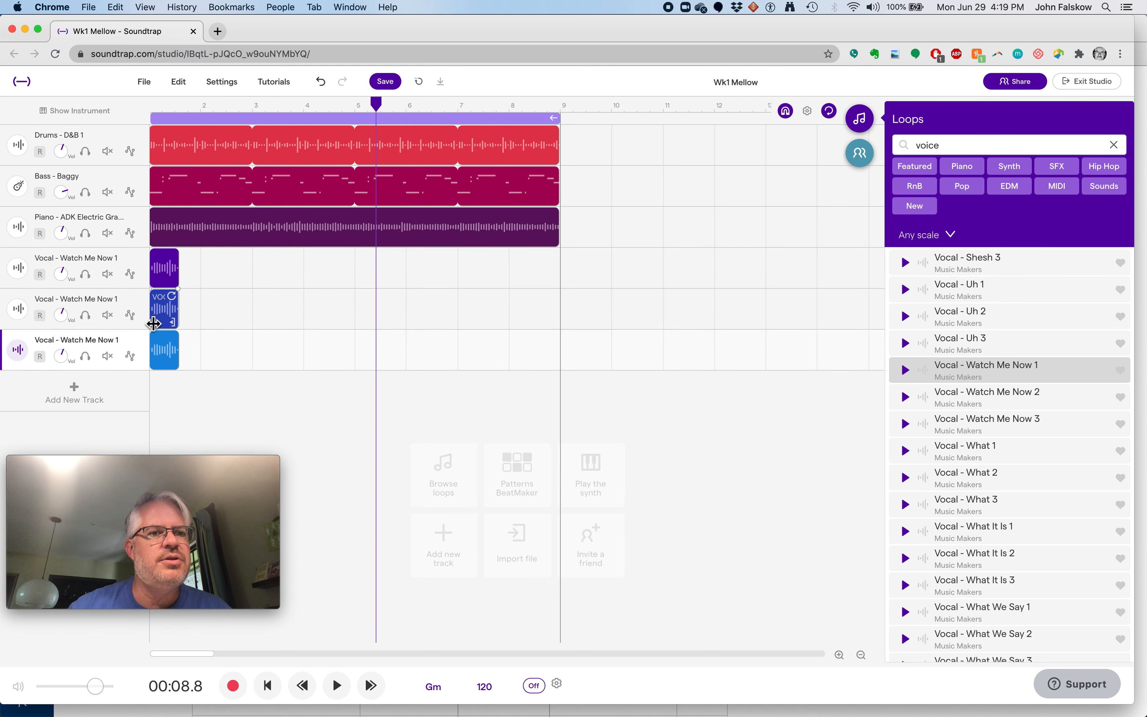
pyautogui.click(143, 341)
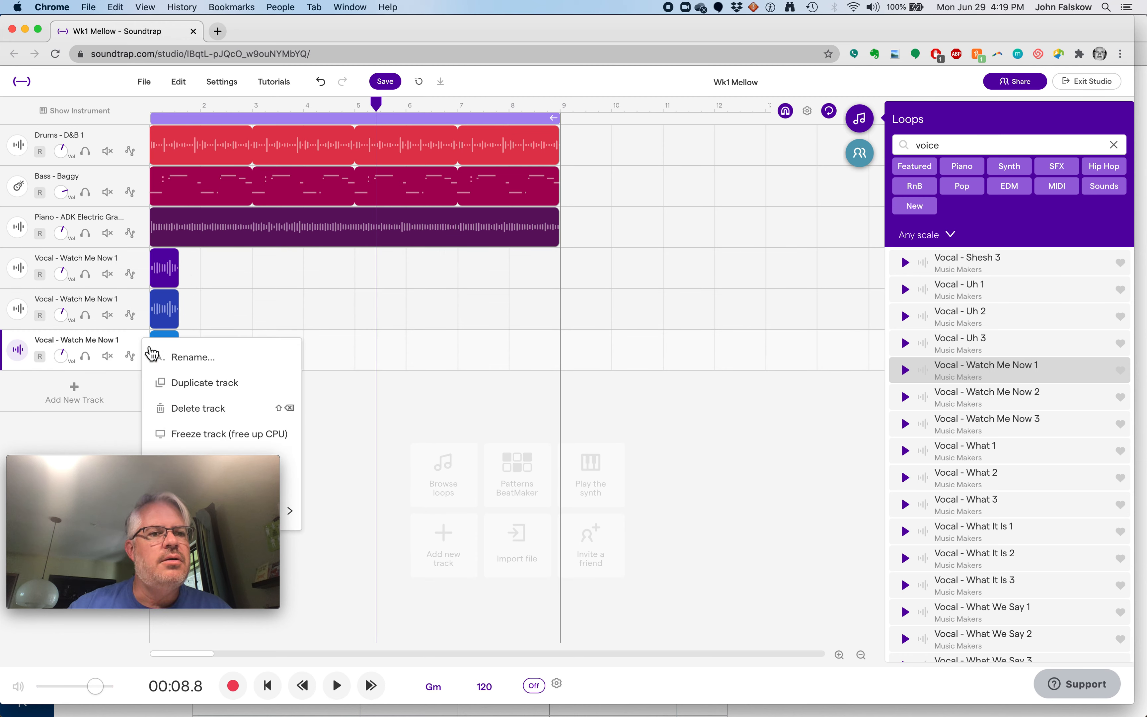
pyautogui.click(172, 413)
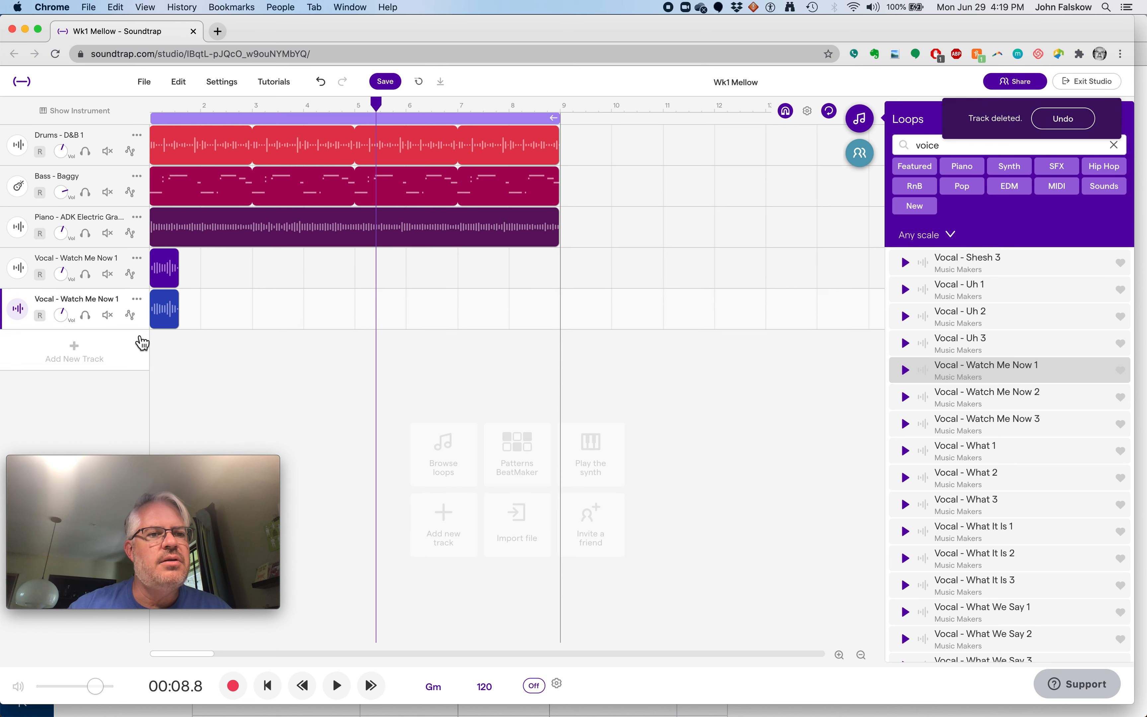
pyautogui.click(139, 301)
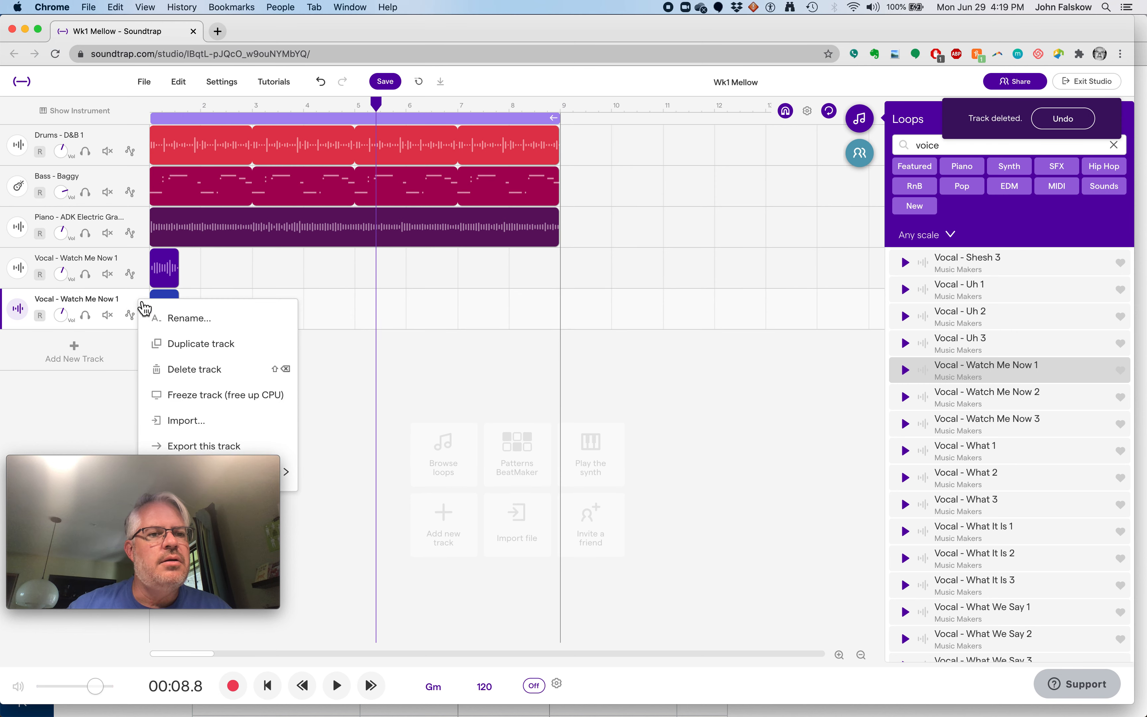
pyautogui.click(175, 379)
# Step: Play the song from the beginning with the vocal track included and stop partway through
pyautogui.click(311, 335)
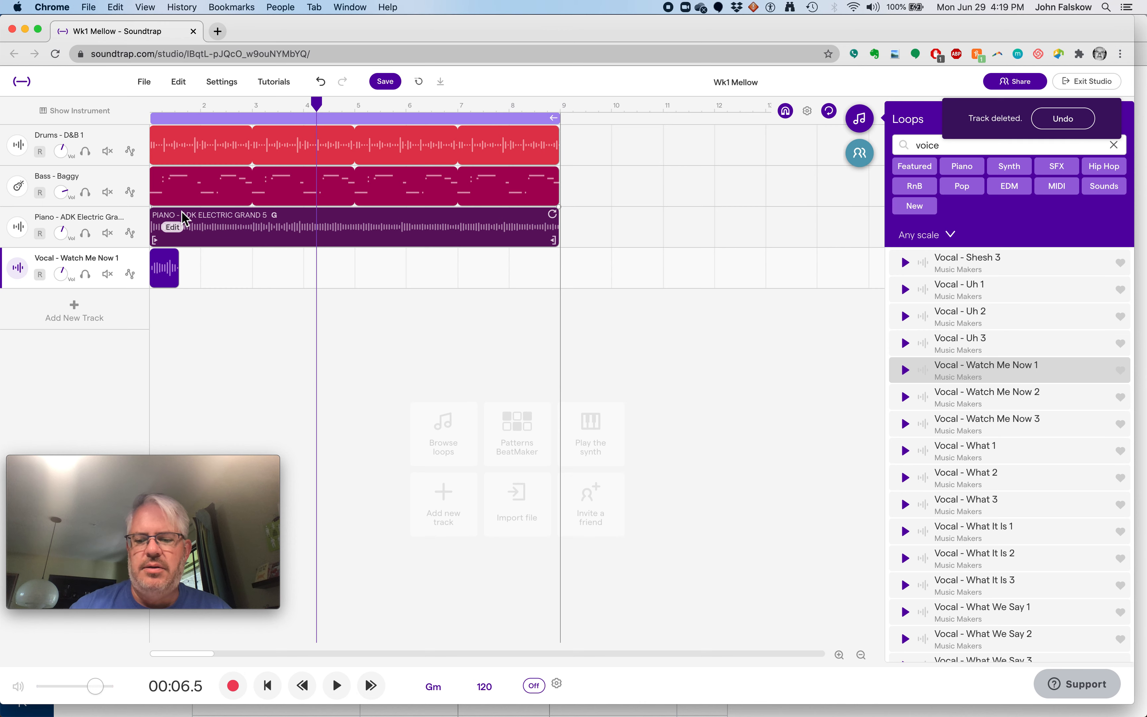
pyautogui.press('Return')
pyautogui.press('space')
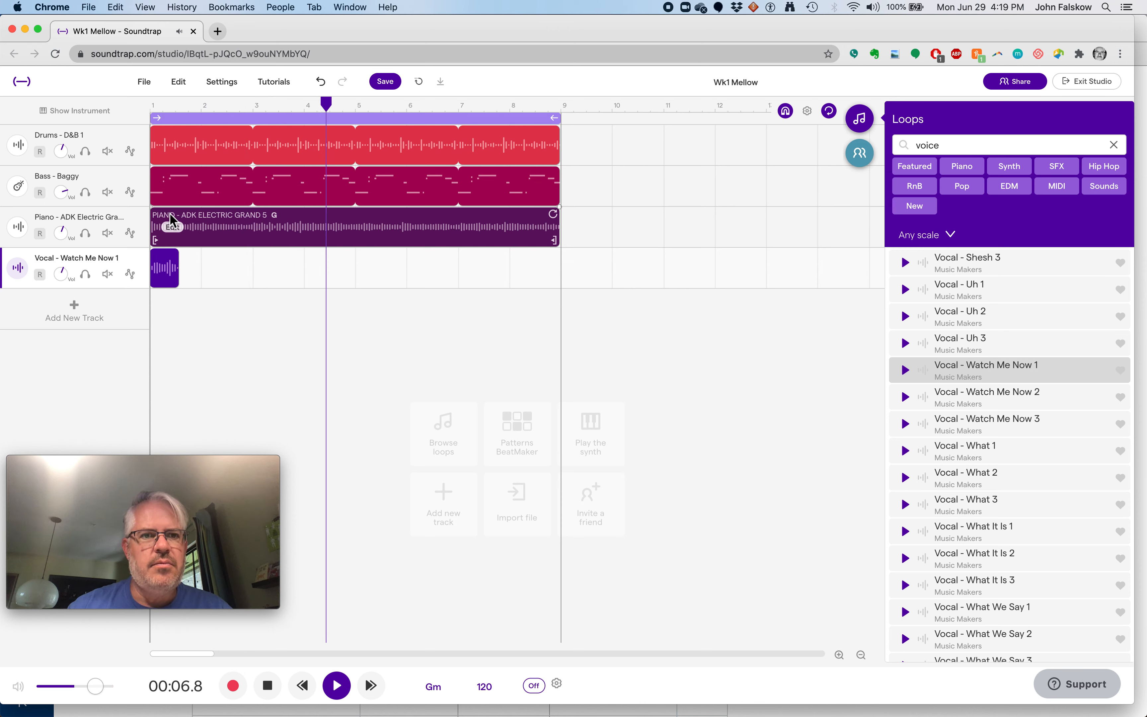
pyautogui.press('space')
# Step: Switch to the Project 1 assignment page, highlight the four-track and tempo-change requirements, and return to the Soundtrap studio
pyautogui.press('super+Tab')
pyautogui.press('super+shift+Tab')
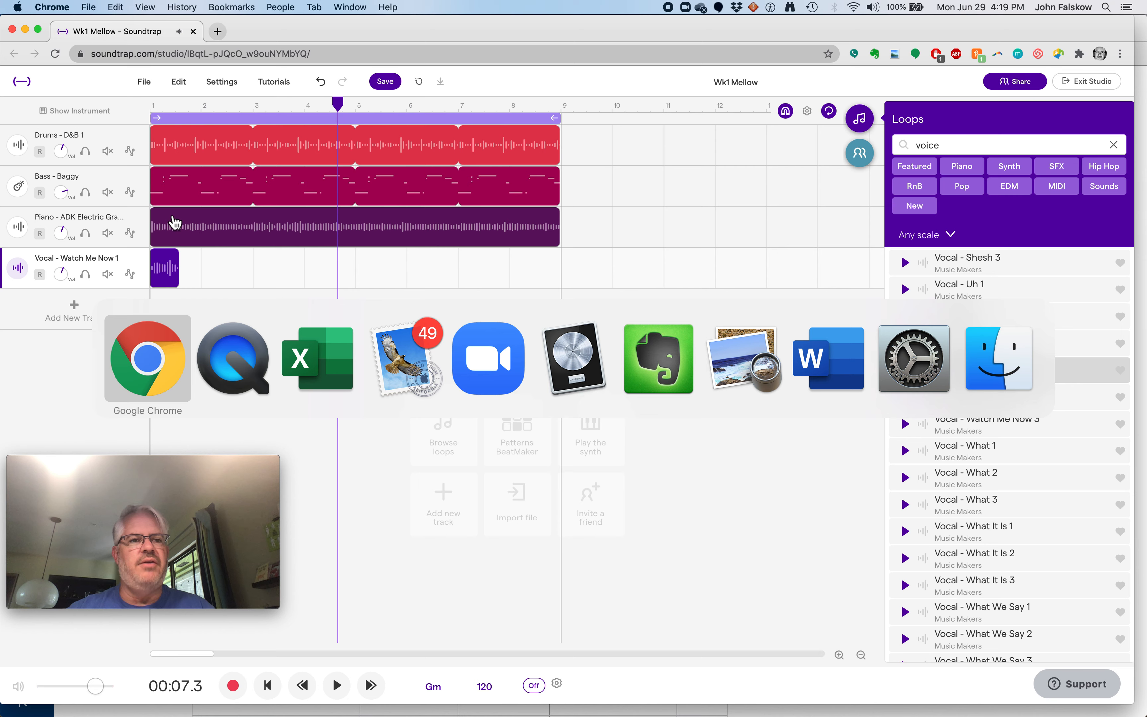
pyautogui.press('super+grave')
pyautogui.tripleClick(276, 239)
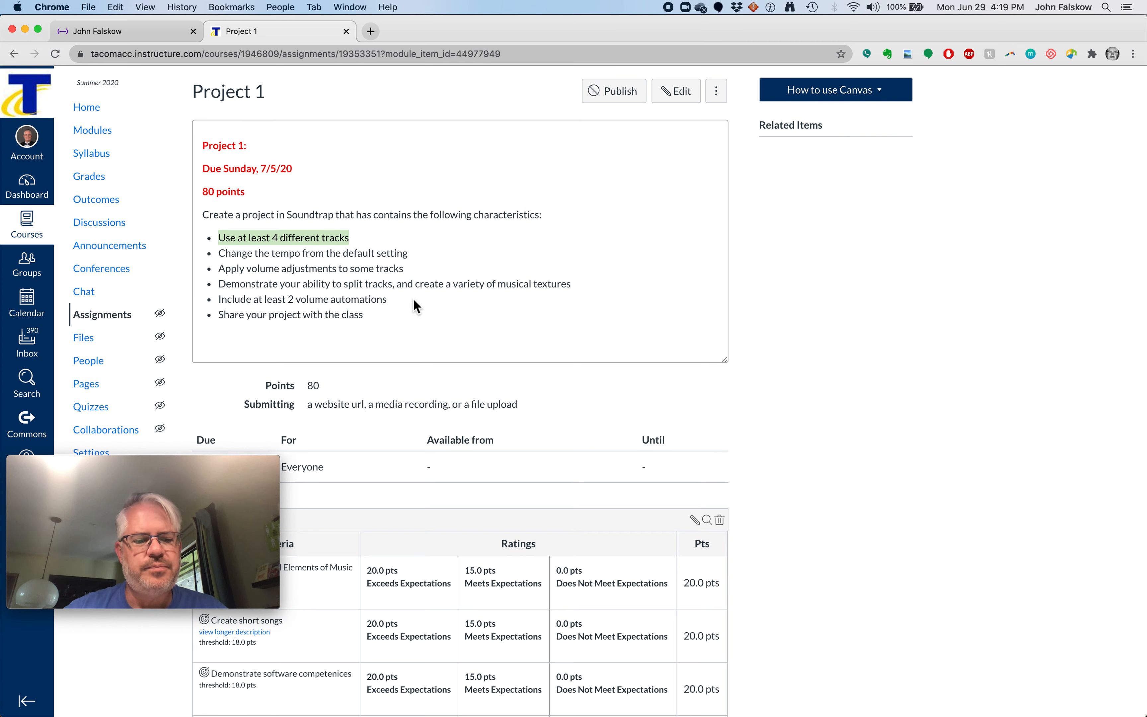
pyautogui.tripleClick(354, 254)
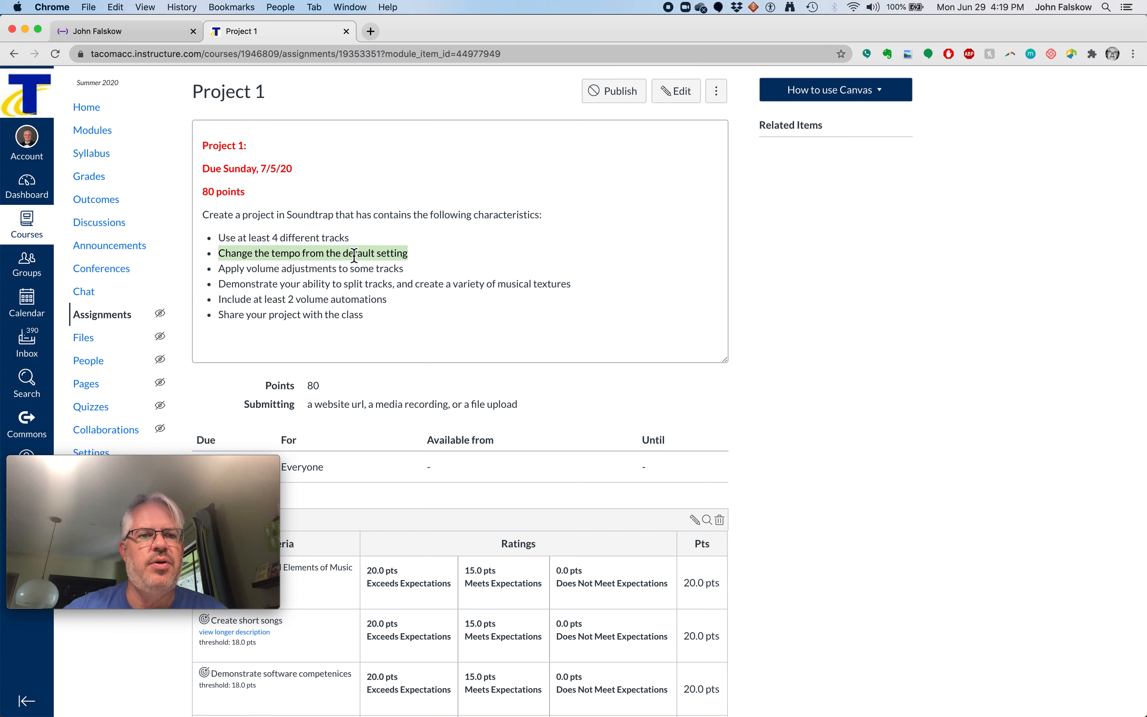
pyautogui.press('super+w')
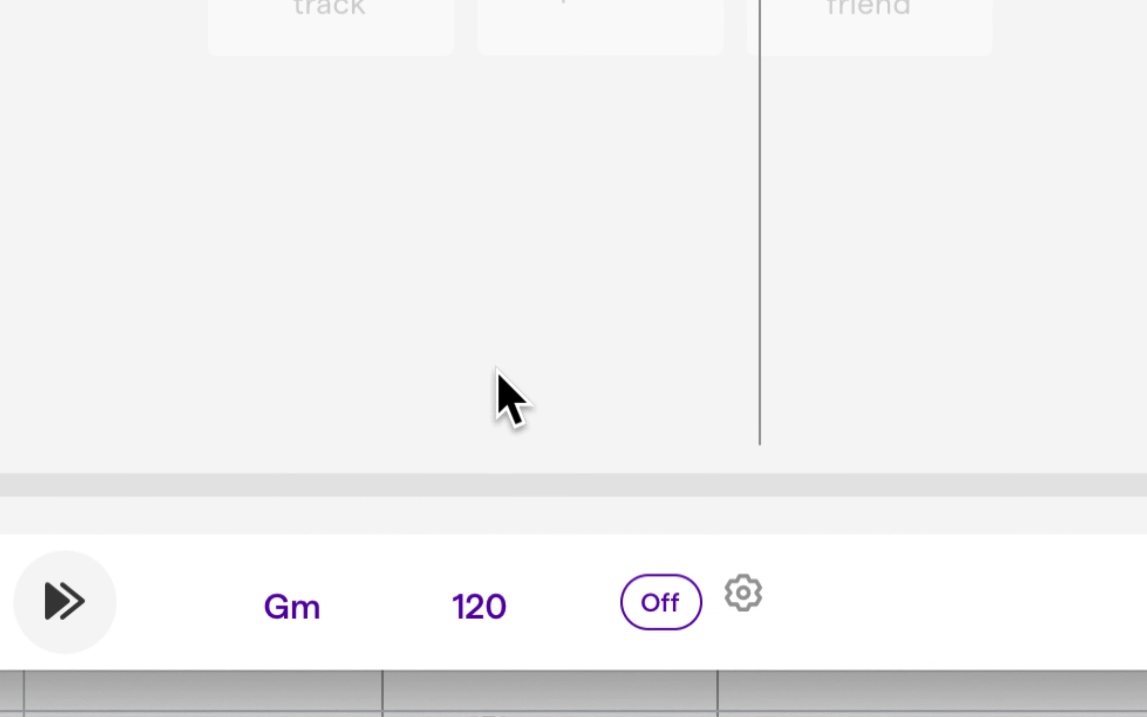
# Step: Set the song tempo to 149 BPM and adjust the audio data to match it
pyautogui.click(480, 610)
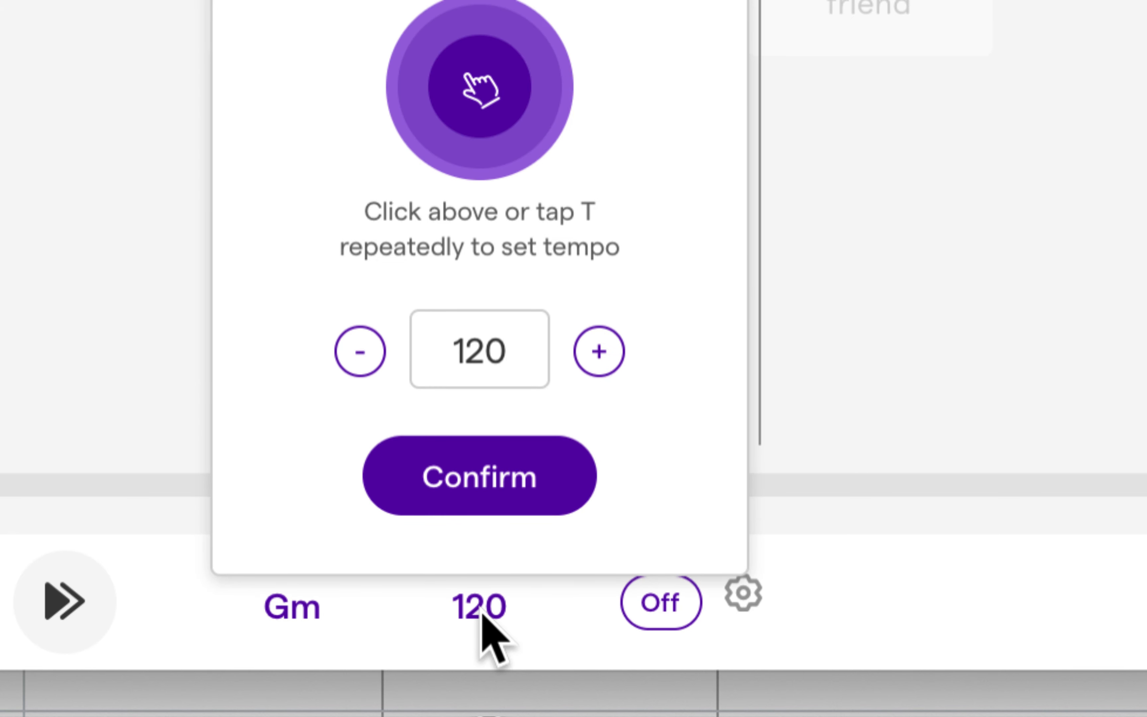
pyautogui.click(598, 352)
pyautogui.click(598, 352)
pyautogui.click(598, 352)
pyautogui.click(598, 352)
pyautogui.click(598, 351)
pyautogui.click(598, 352)
pyautogui.tripleClick(598, 352)
pyautogui.tripleClick(598, 352)
pyautogui.tripleClick(598, 351)
pyautogui.tripleClick(597, 351)
pyautogui.tripleClick(598, 351)
pyautogui.tripleClick(598, 352)
pyautogui.doubleClick(597, 352)
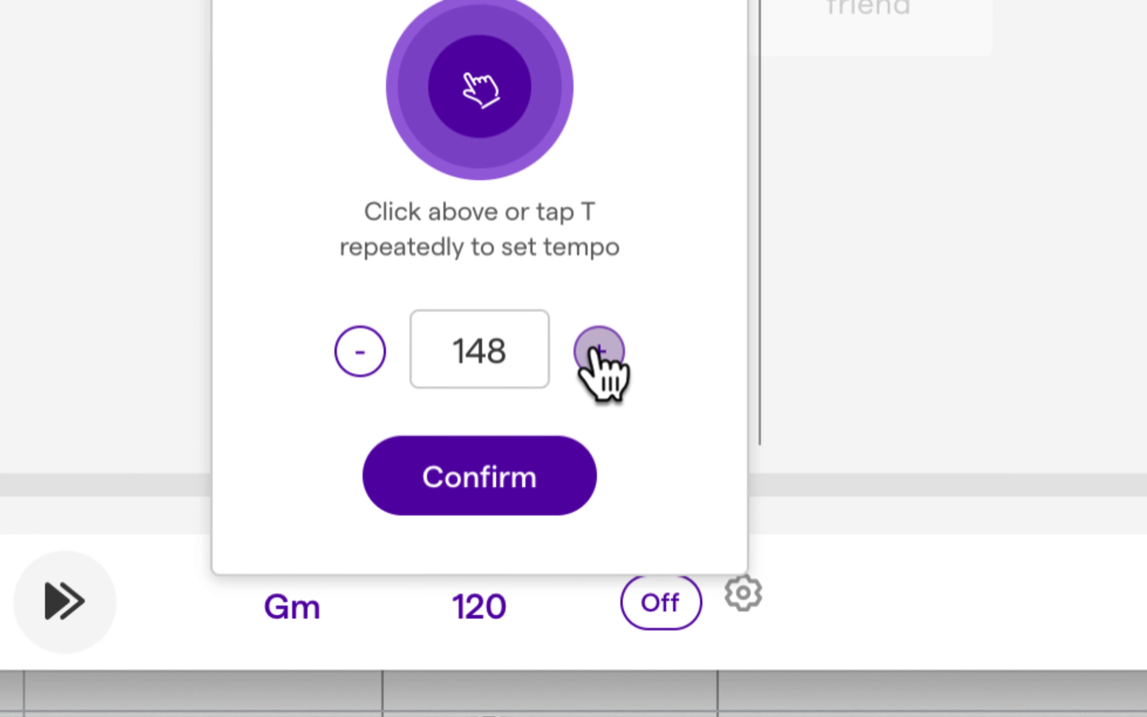
pyautogui.click(598, 352)
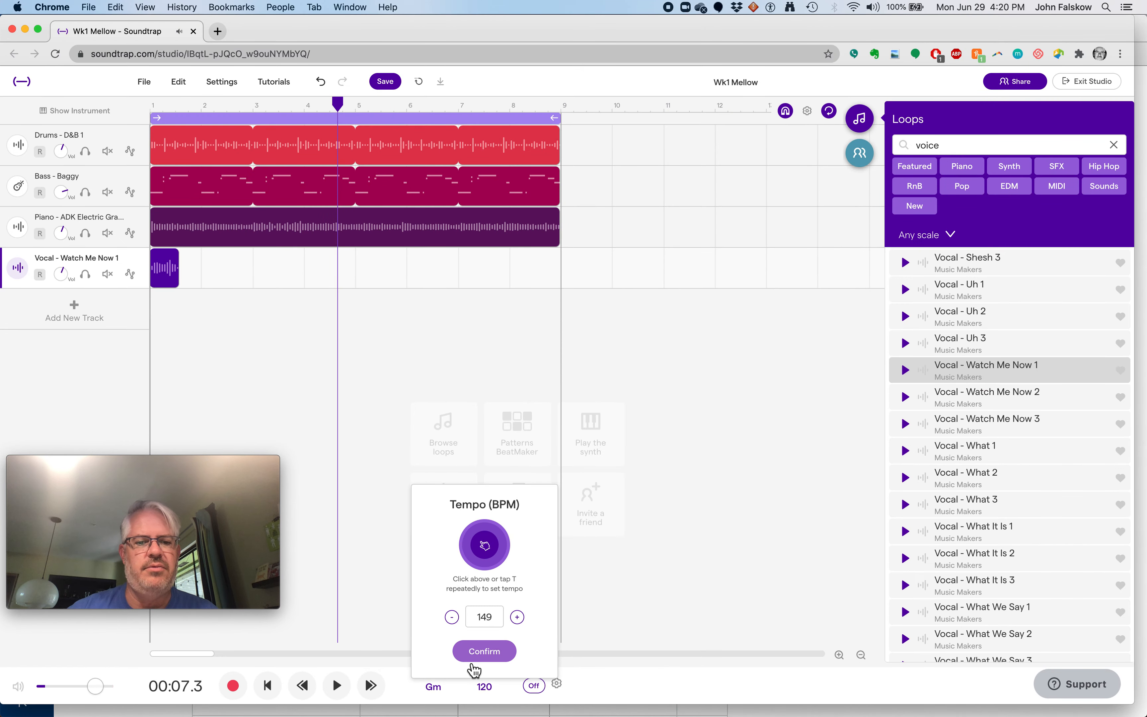
pyautogui.click(484, 651)
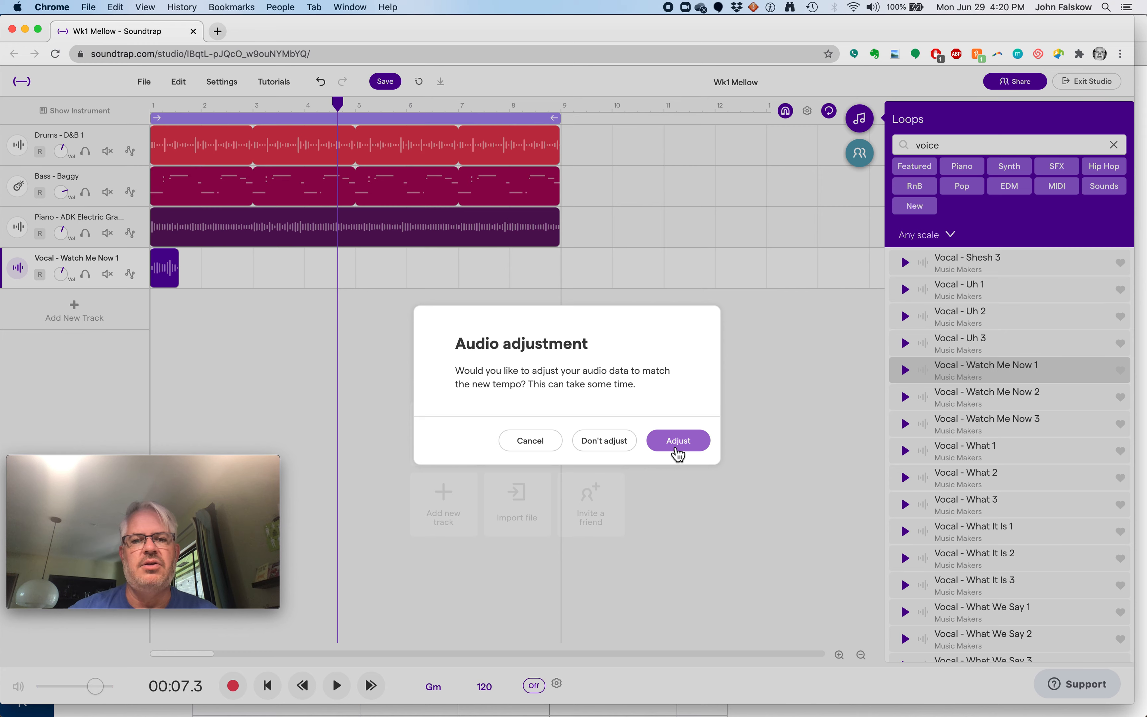
pyautogui.click(675, 451)
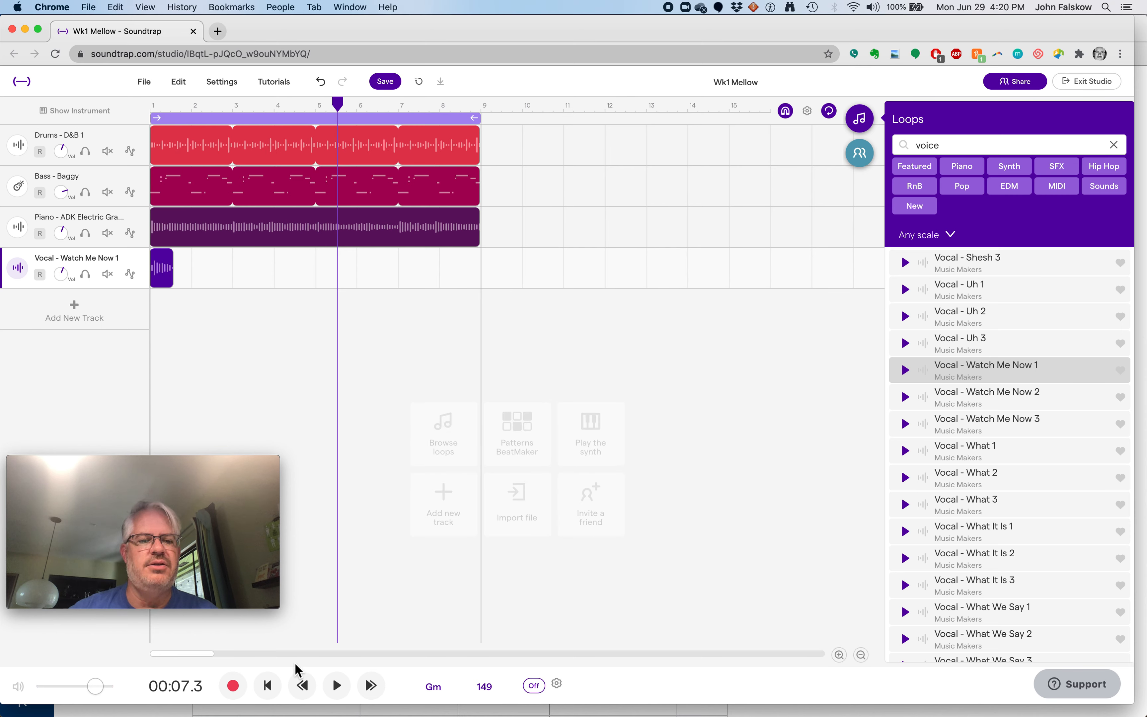
# Step: Play the song from the beginning at the faster tempo and stop partway through
pyautogui.click(267, 685)
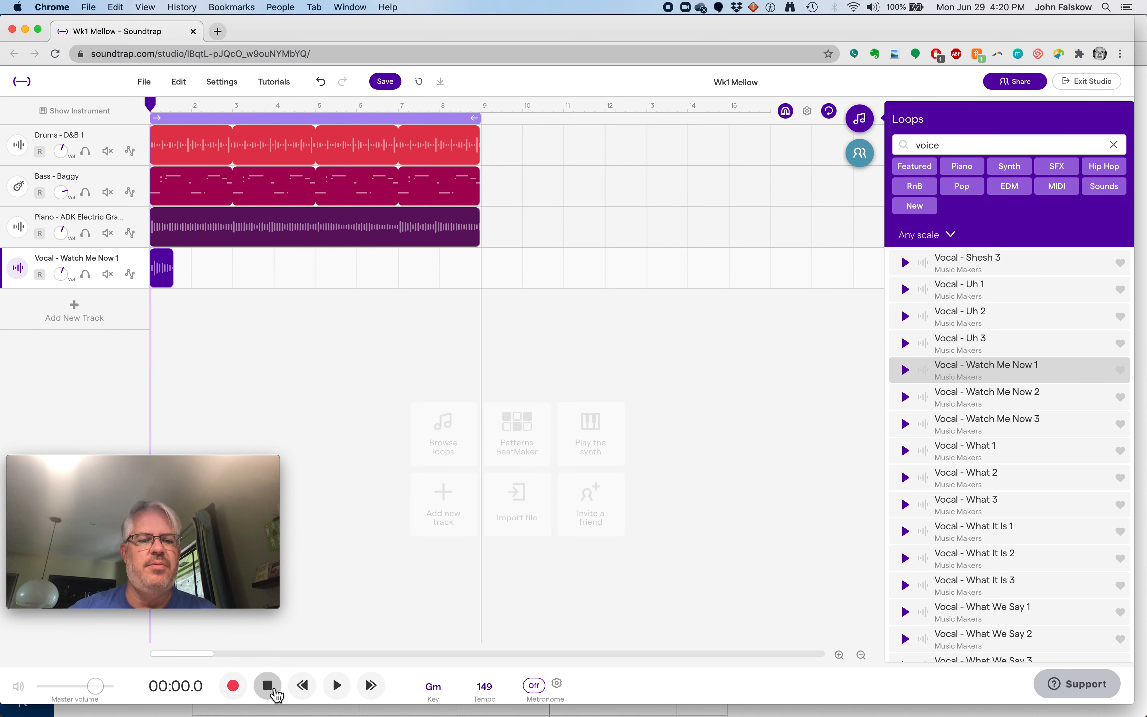
pyautogui.click(347, 694)
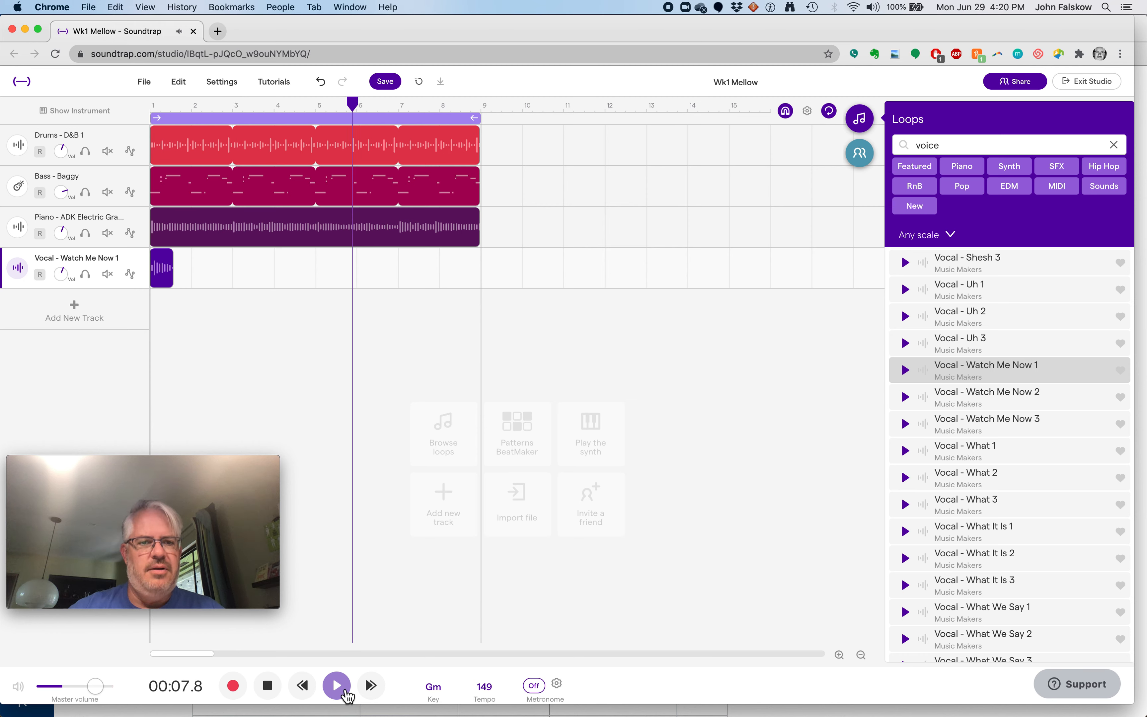
pyautogui.click(346, 693)
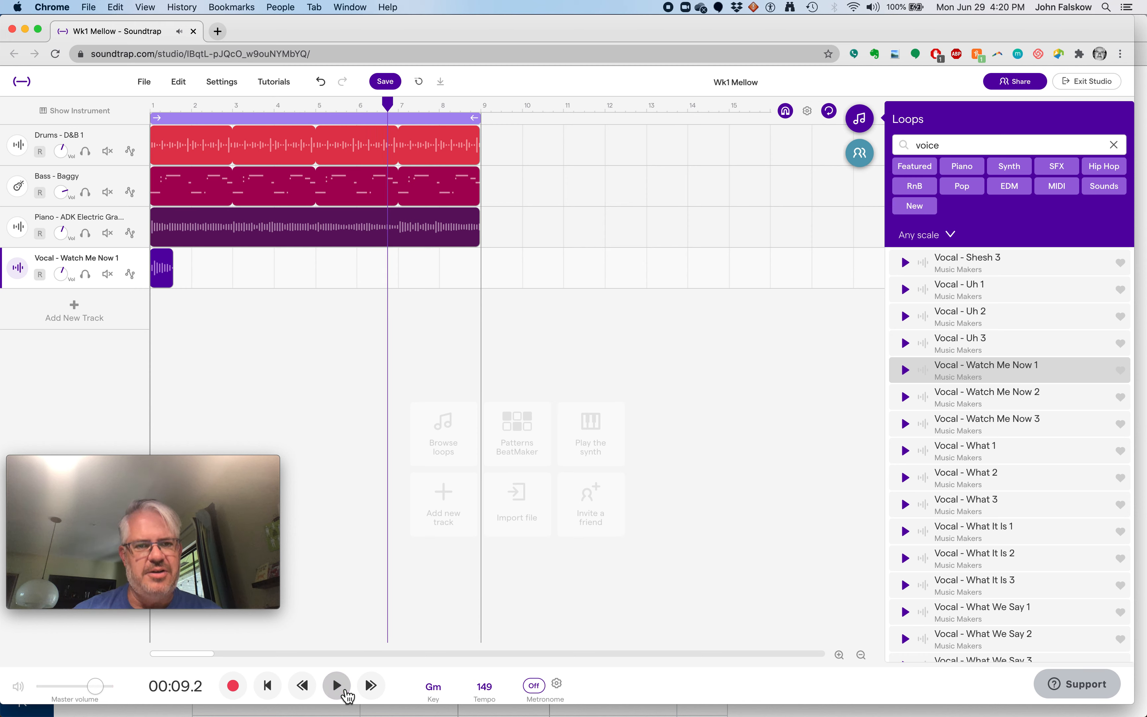
# Step: Set the song tempo to 66 BPM and adjust the audio data to match it
pyautogui.click(484, 687)
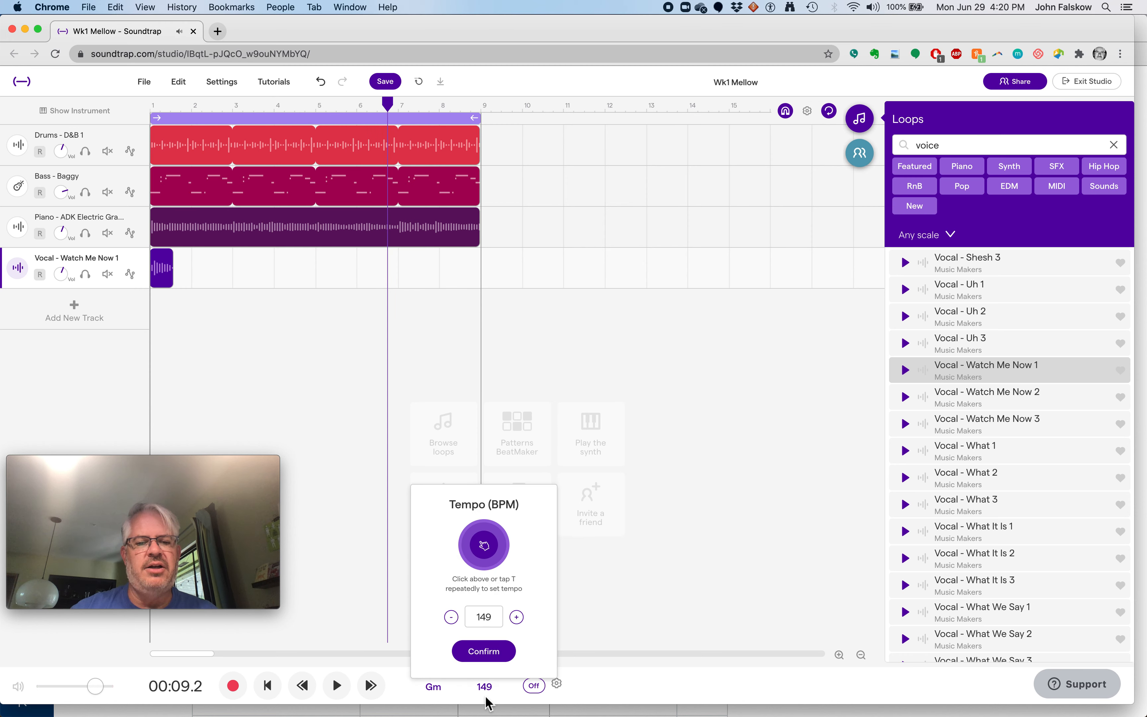
pyautogui.doubleClick(482, 616)
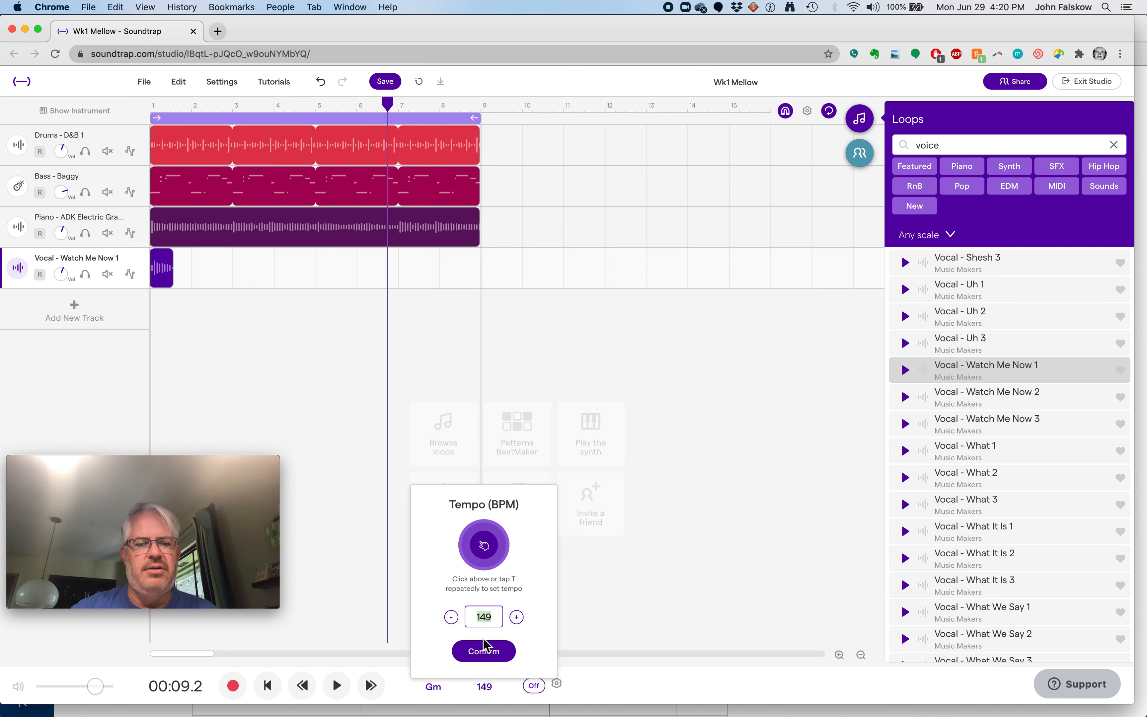
pyautogui.write('66')
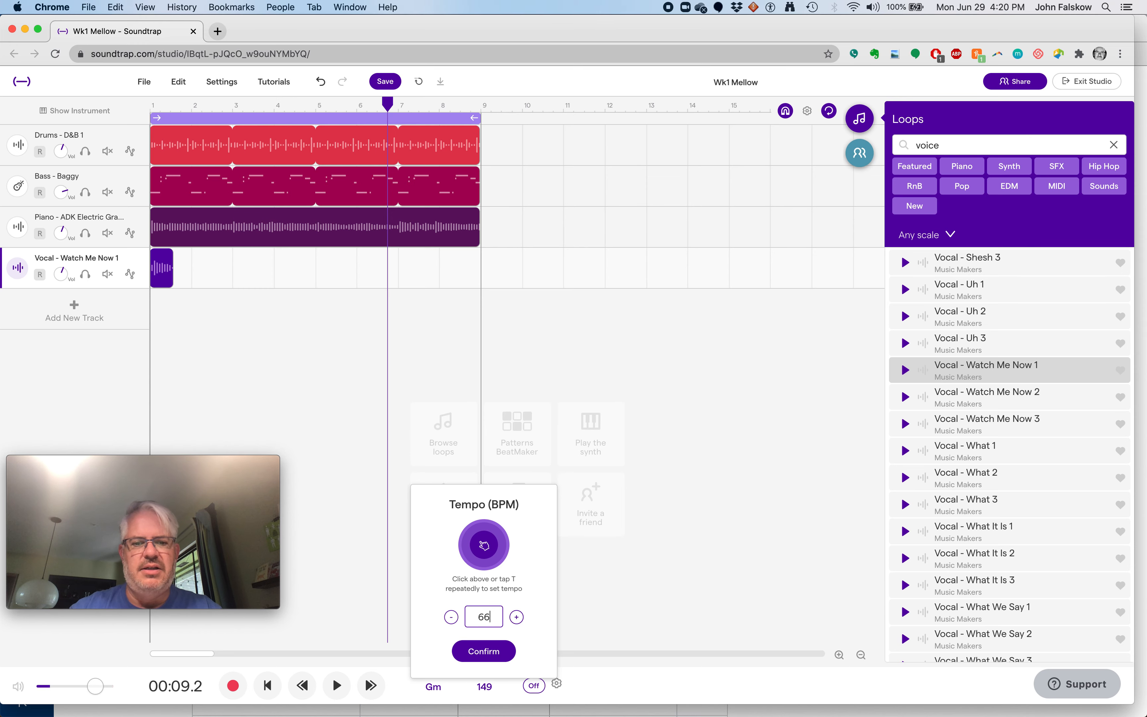
pyautogui.click(504, 651)
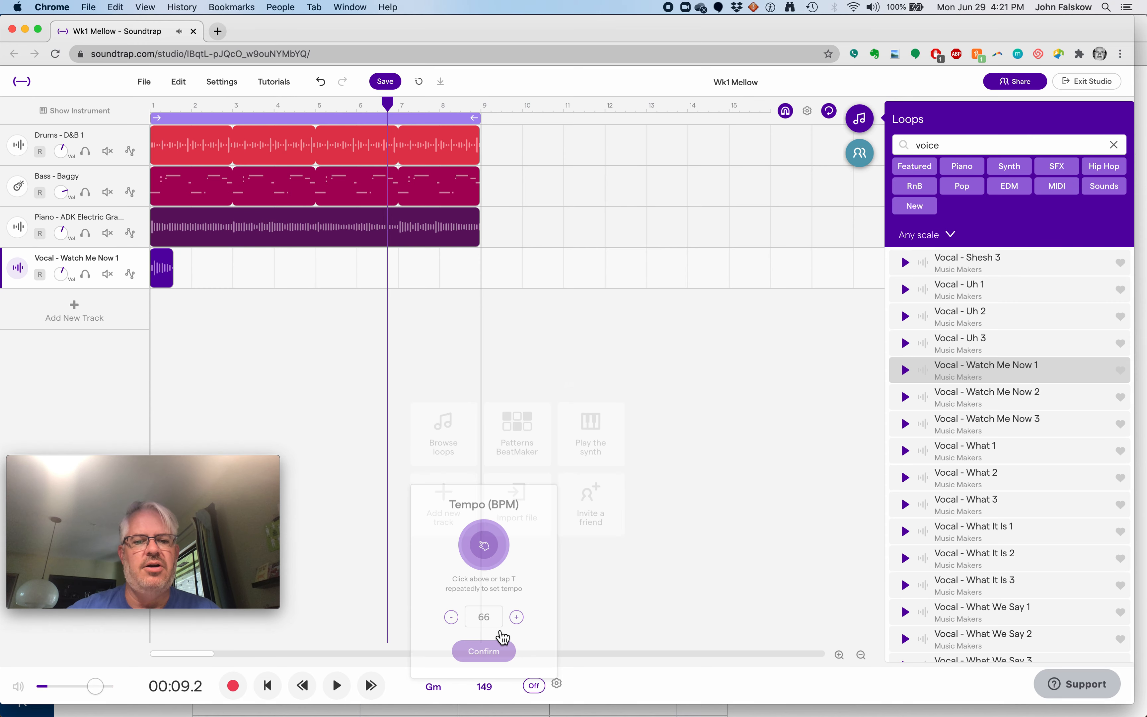
pyautogui.click(675, 443)
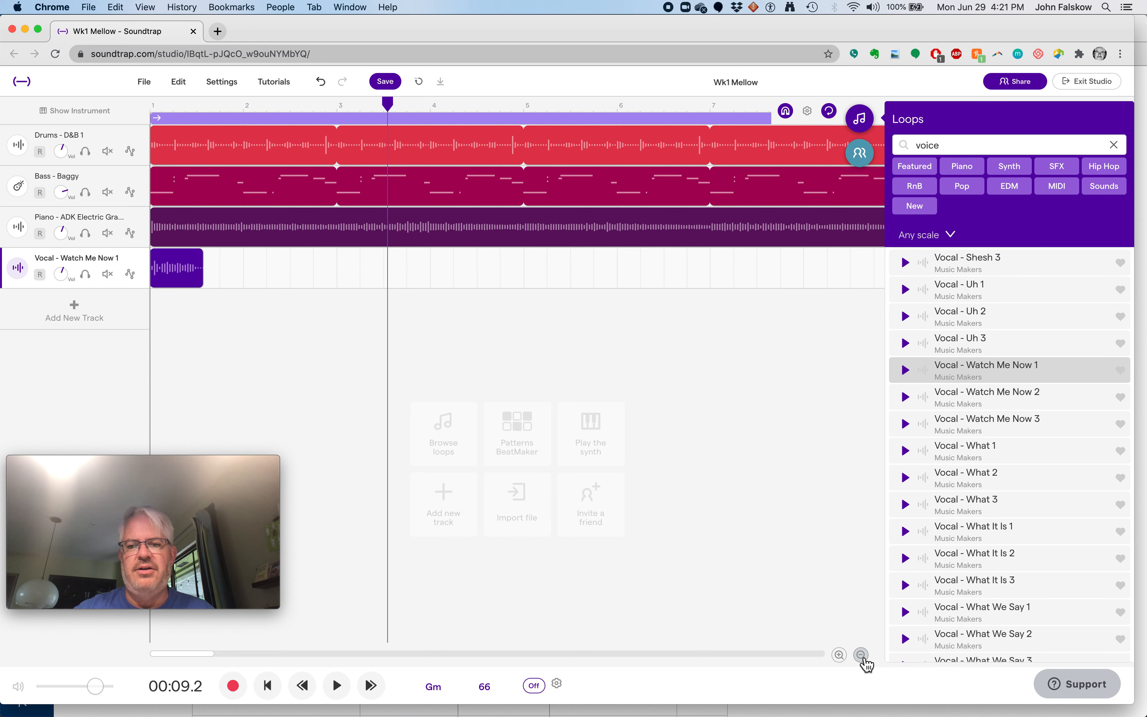
# Step: Play the song from the beginning at the slower tempo and stop partway through
pyautogui.click(902, 652)
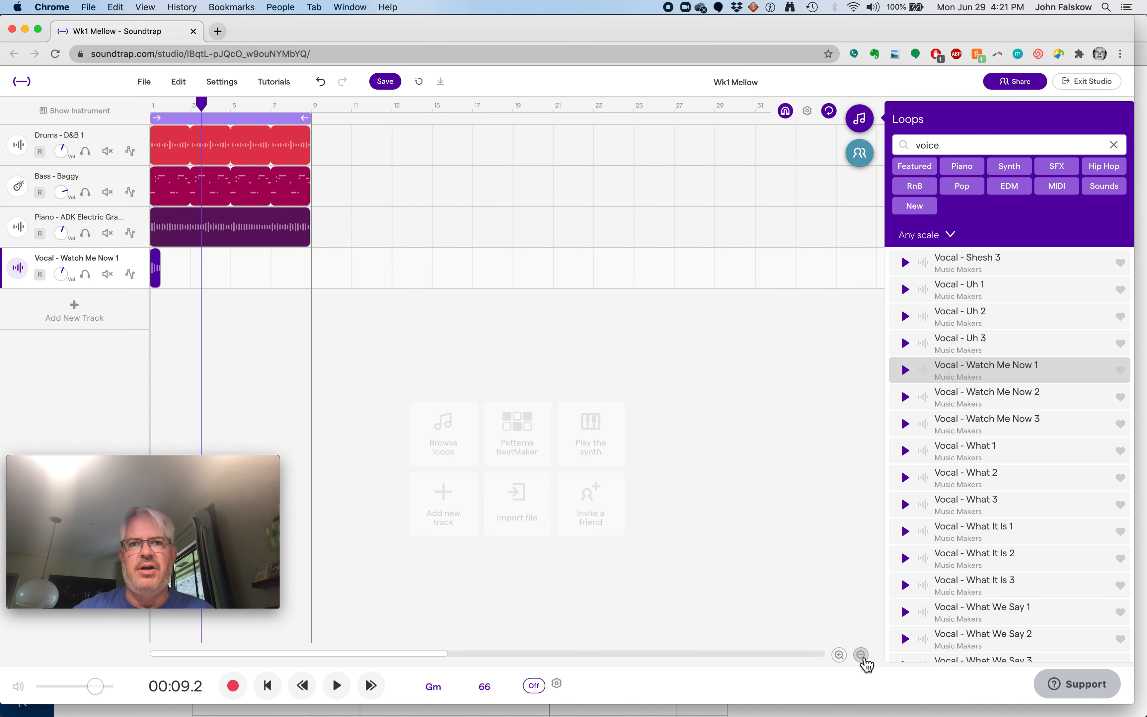
pyautogui.click(839, 654)
pyautogui.click(839, 655)
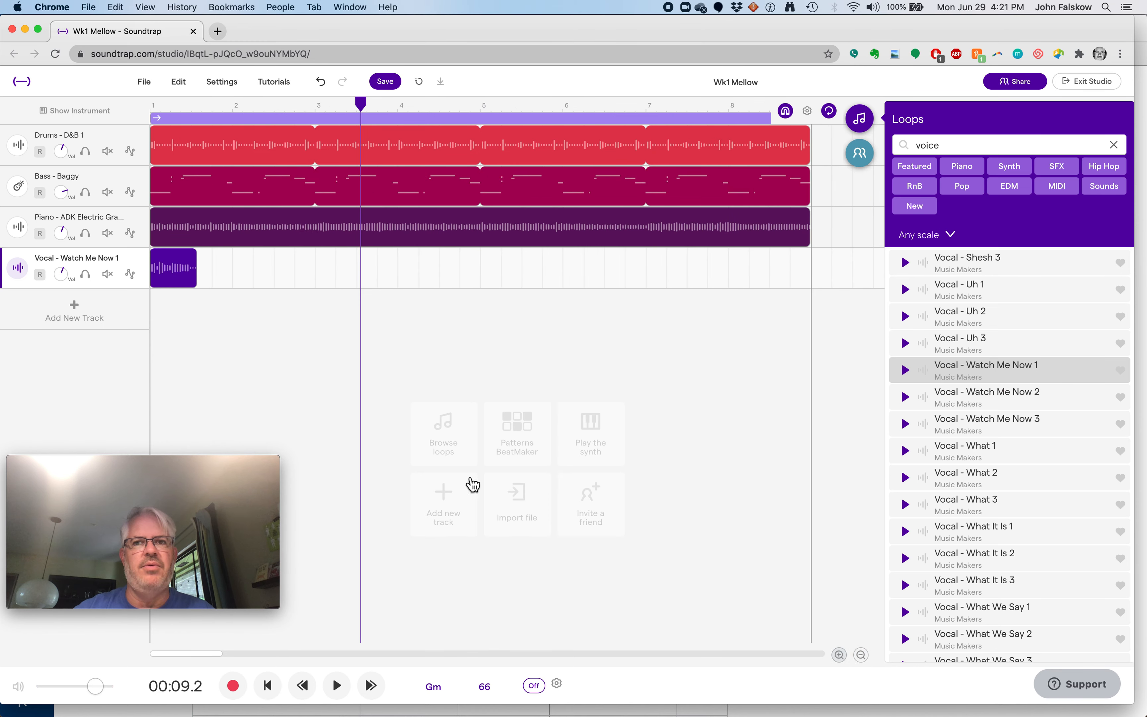
pyautogui.click(271, 687)
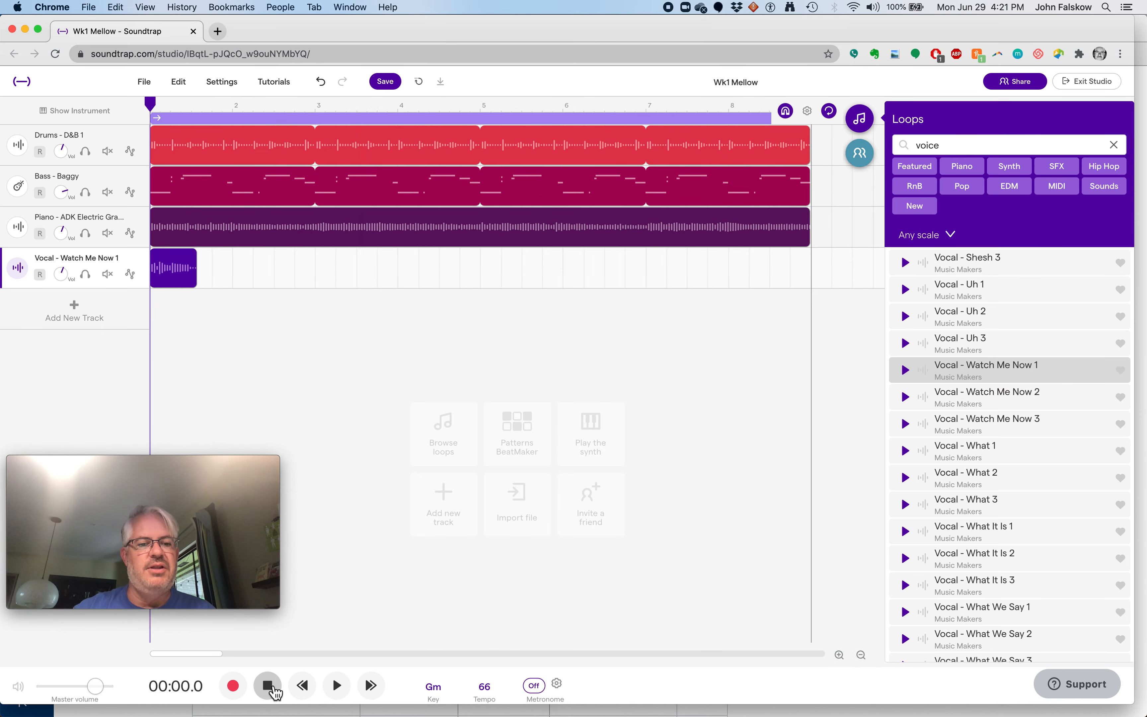
pyautogui.press('space')
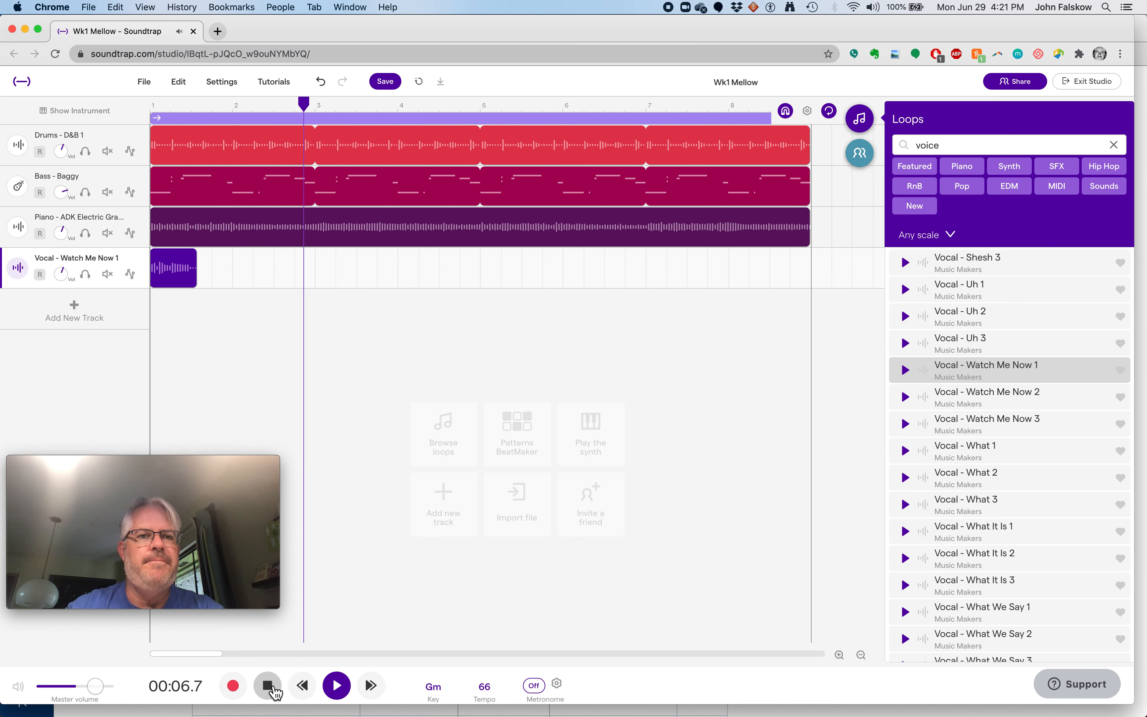
pyautogui.click(268, 686)
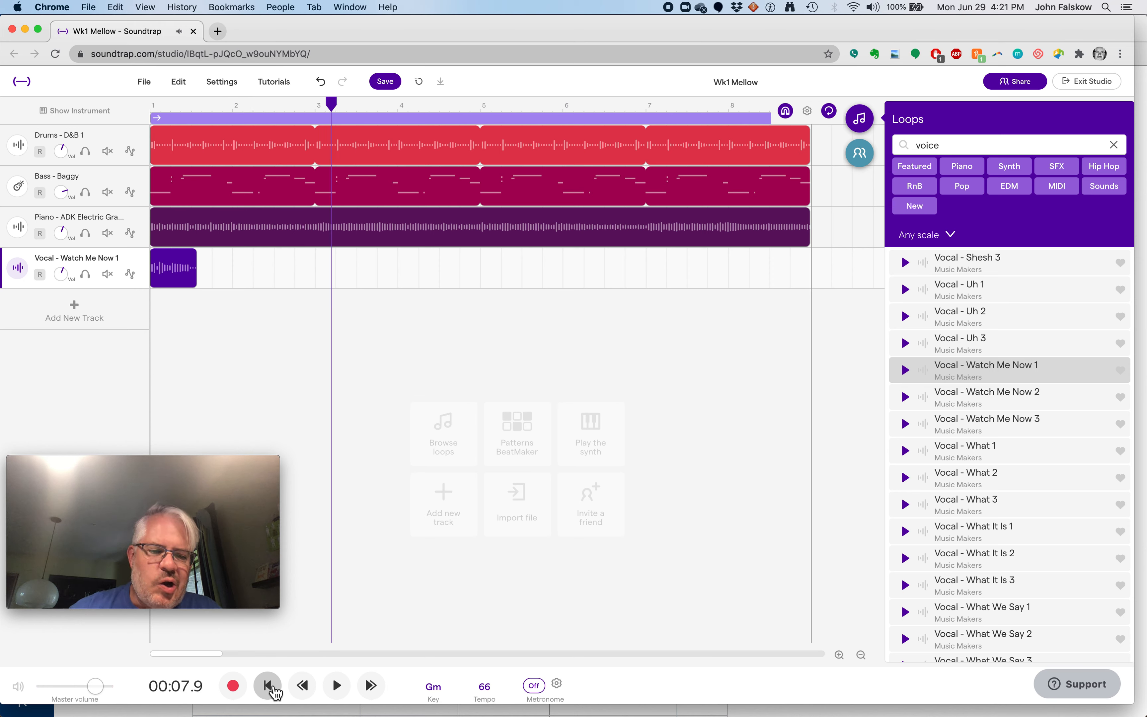
# Step: Set the song tempo to 150 BPM and adjust the audio data to match it
pyautogui.click(489, 693)
pyautogui.click(489, 616)
pyautogui.doubleClick(489, 616)
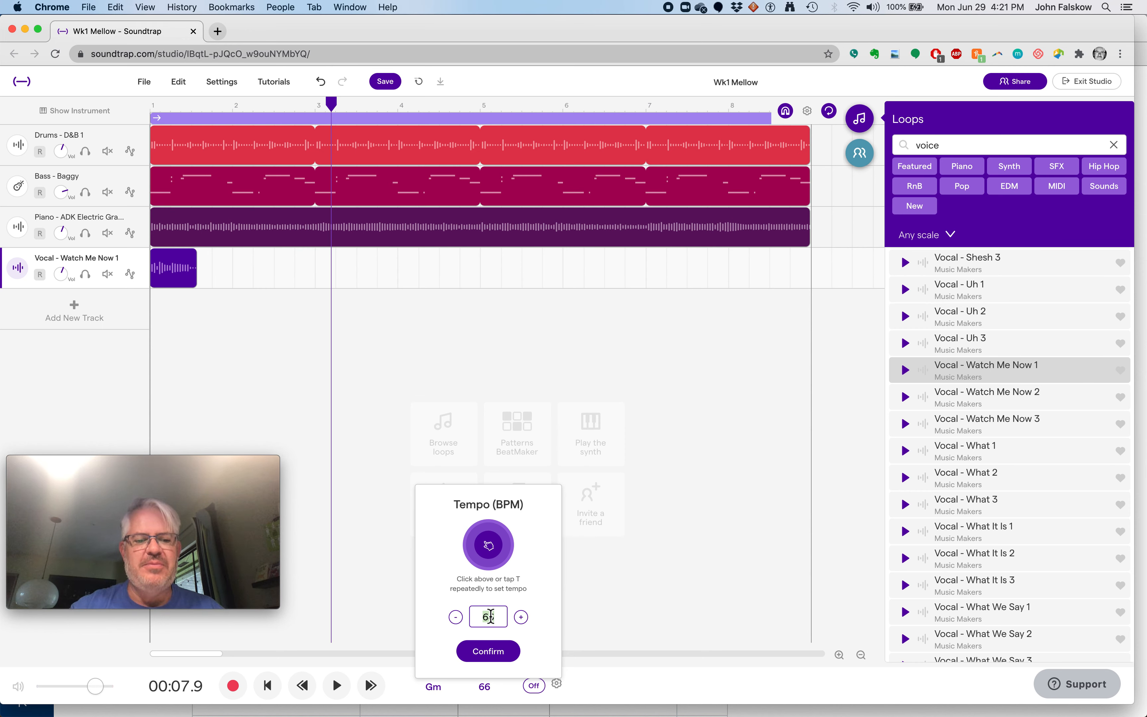
pyautogui.write('150')
pyautogui.click(498, 650)
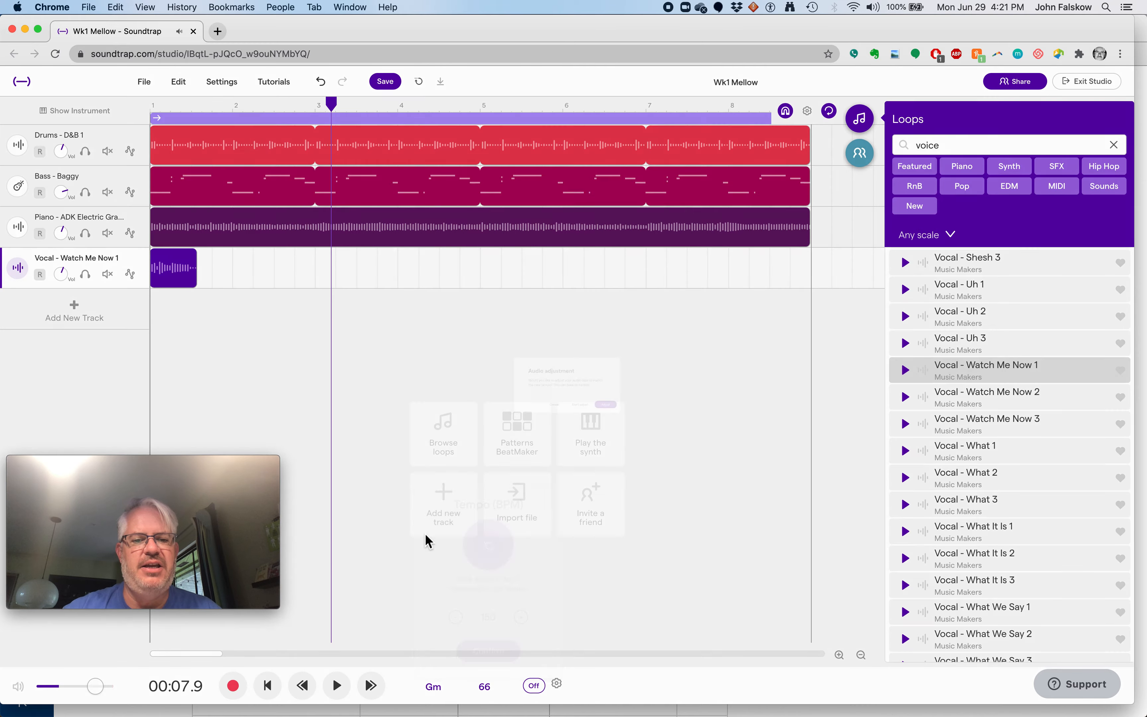
pyautogui.click(677, 443)
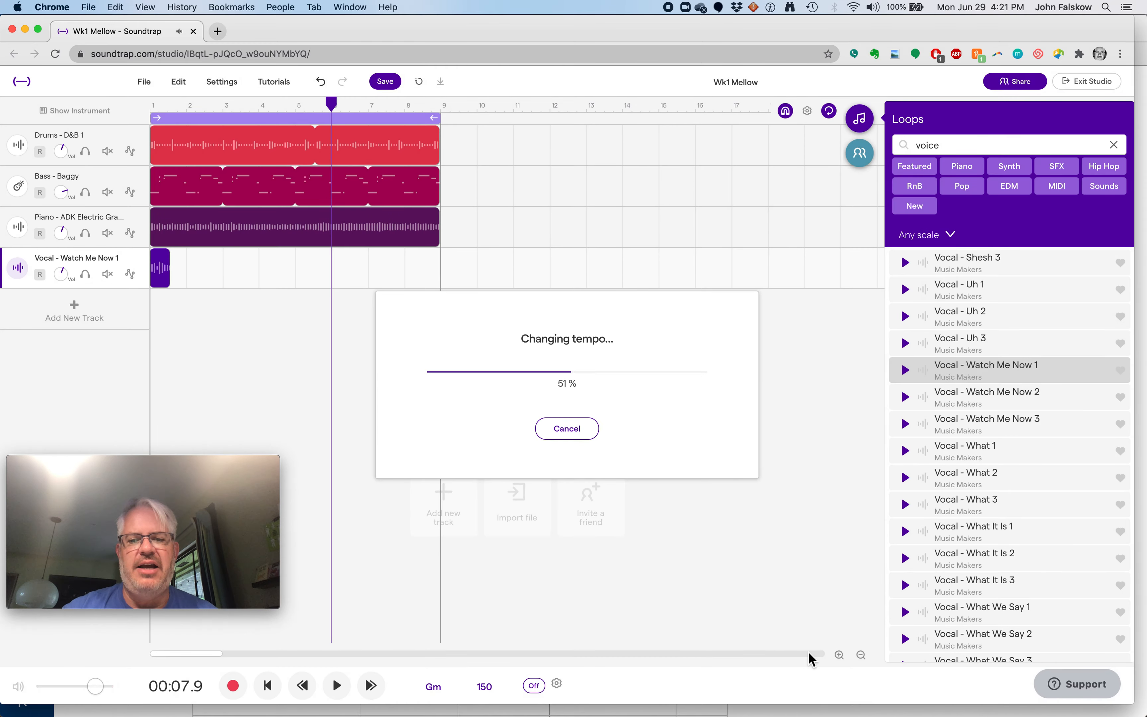
# Step: Fit the whole song in the timeline and play it at 150 BPM to check the new tempo
pyautogui.click(839, 655)
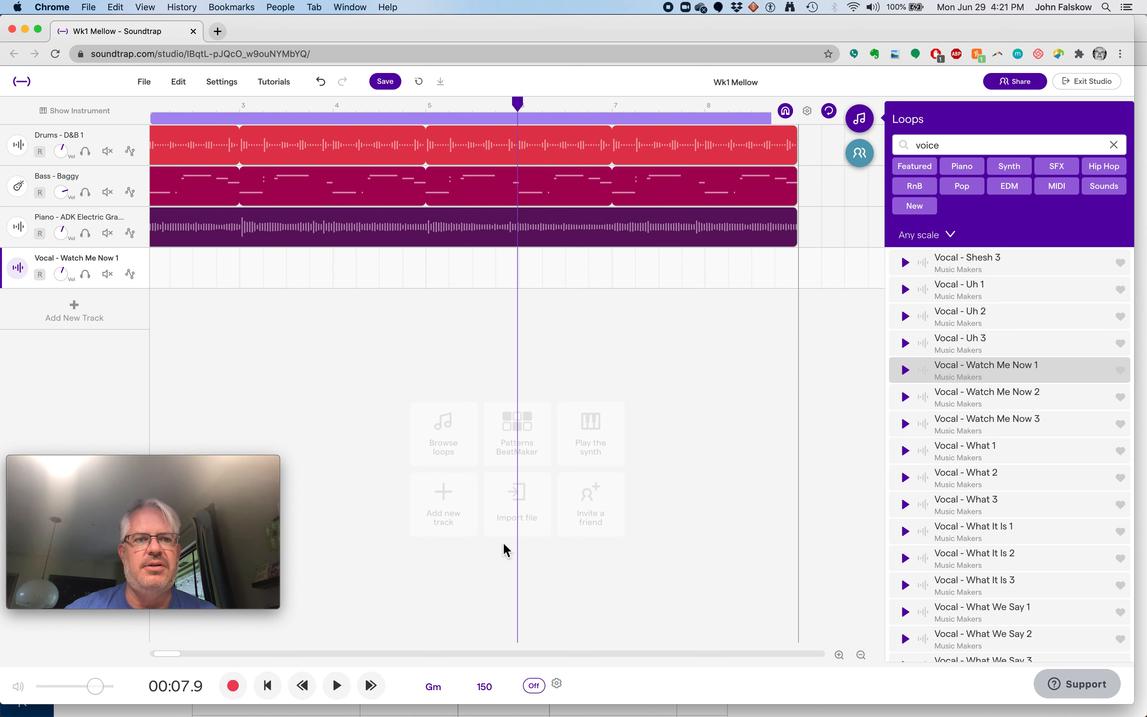
pyautogui.click(861, 655)
pyautogui.press('Return')
pyautogui.press('space')
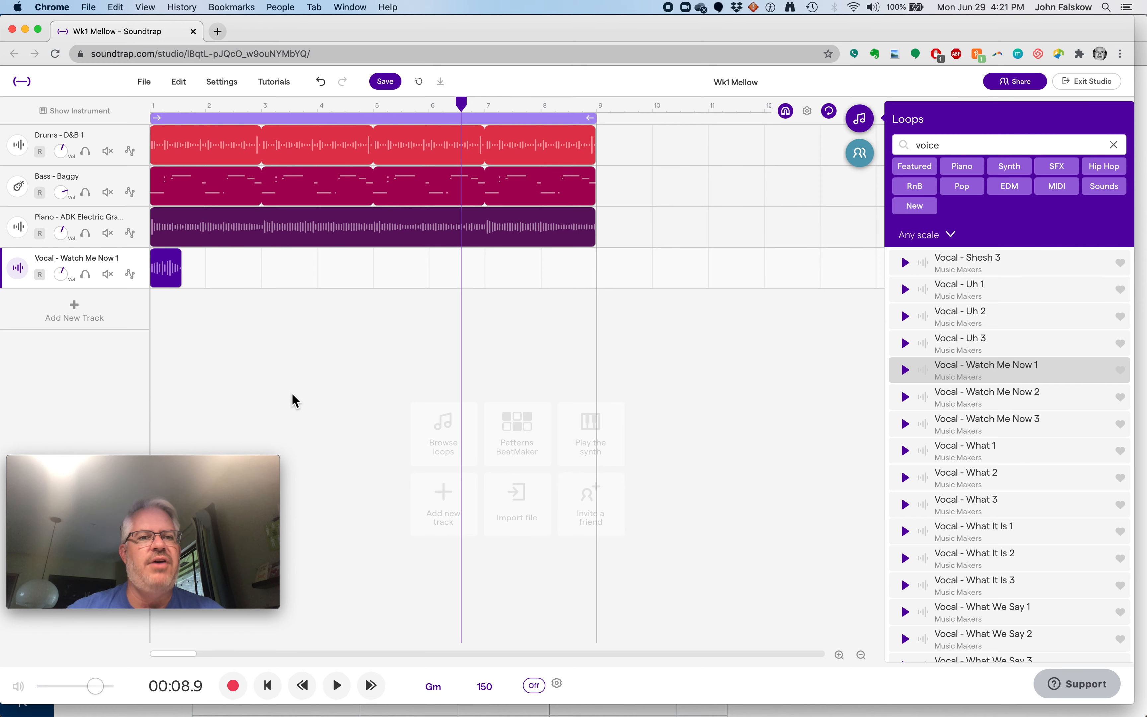
# Step: Switch to the Project 1 assignment page, highlight the volume adjustments requirement, and return to the Soundtrap studio
pyautogui.press('super+Tab')
pyautogui.press('super+shift+Tab')
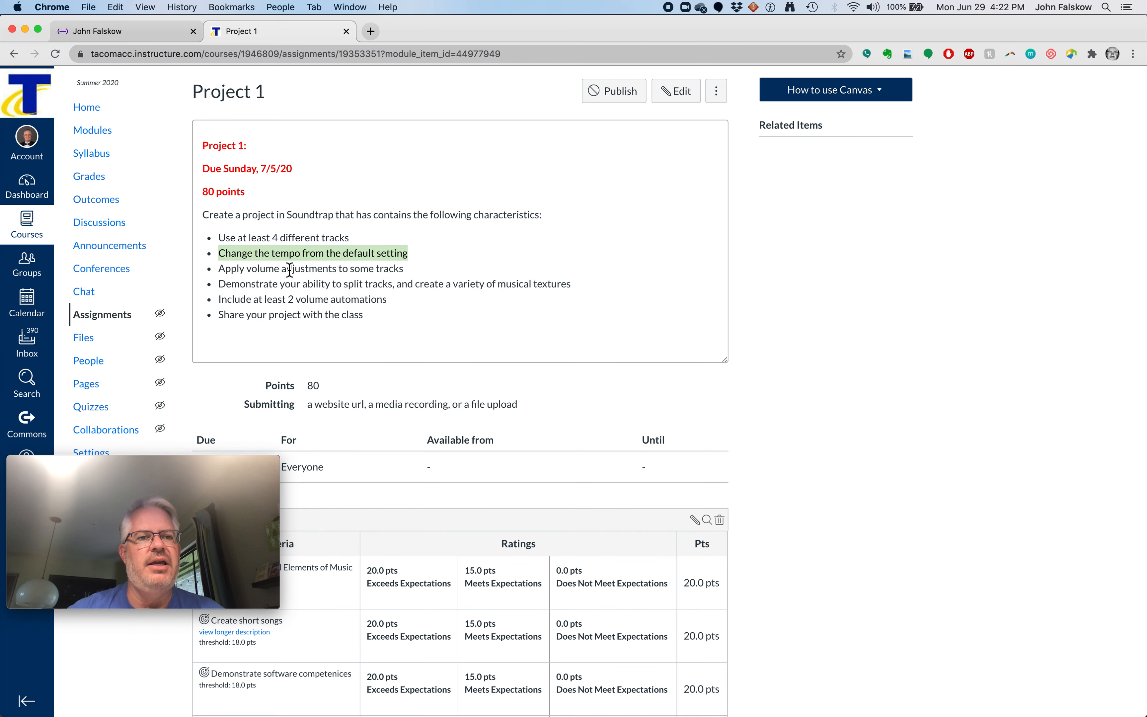
pyautogui.tripleClick(290, 269)
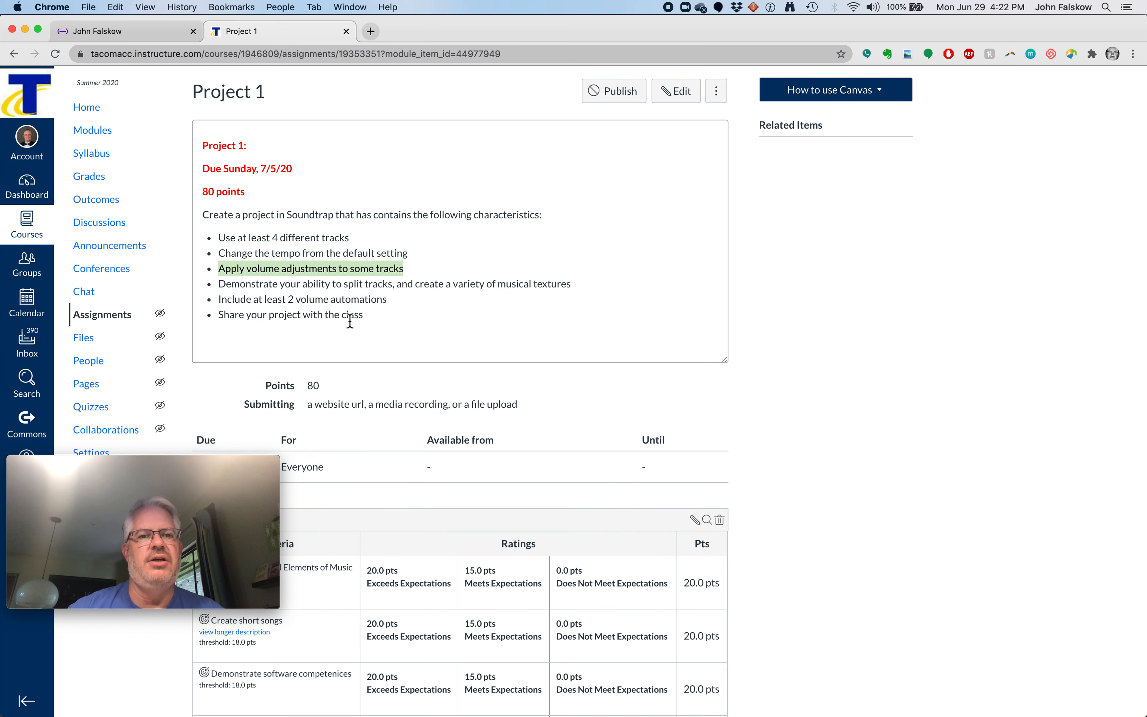
pyautogui.press('super+grave')
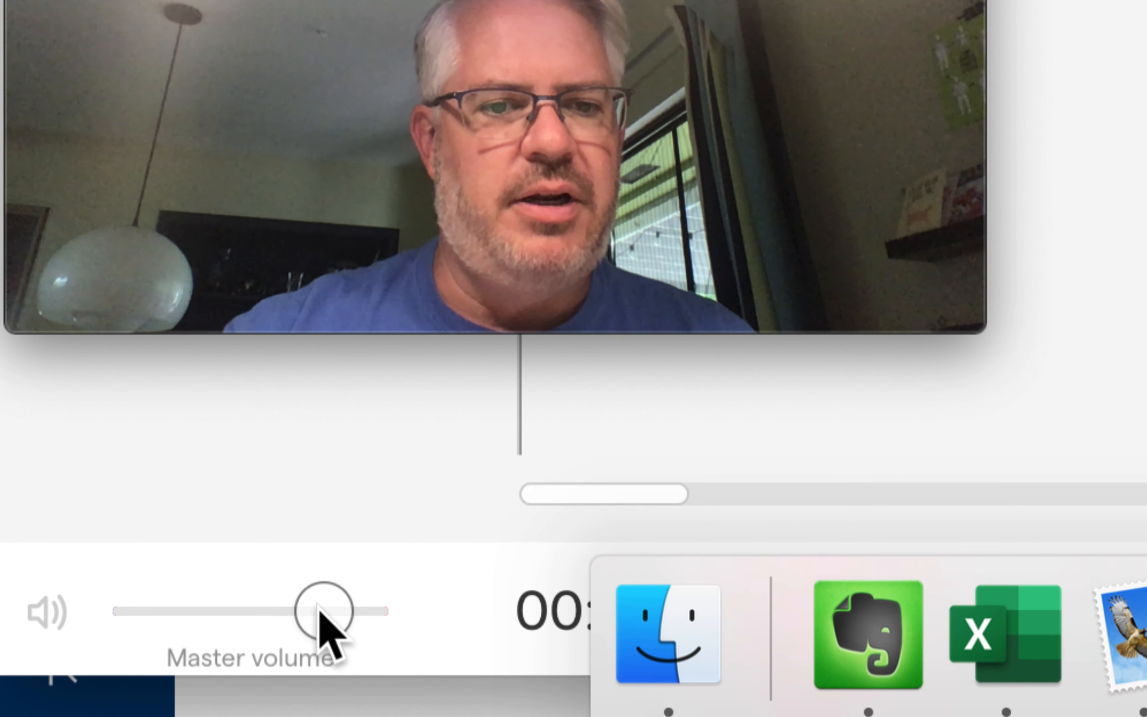
# Step: Lower and restore the master volume, and raise the Drums - D&B 1 track's volume to maximum
pyautogui.moveTo(260, 633); pyautogui.dragTo(131, 634)
pyautogui.moveTo(211, 616); pyautogui.dragTo(374, 612)
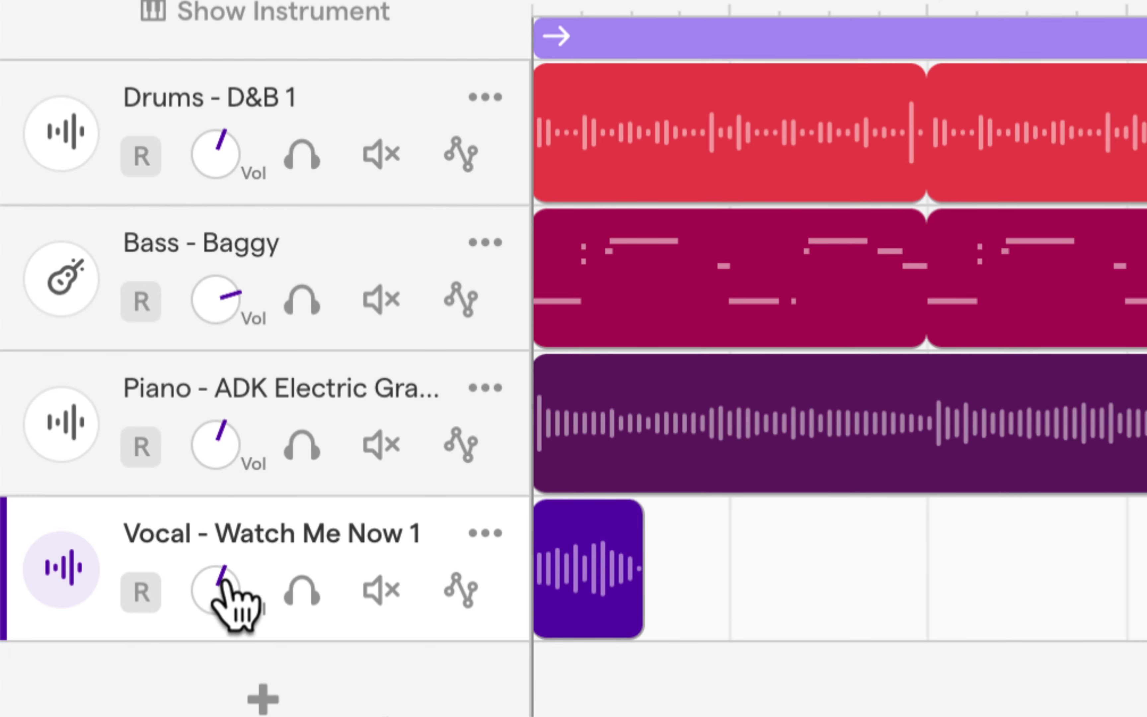
pyautogui.click(359, 97)
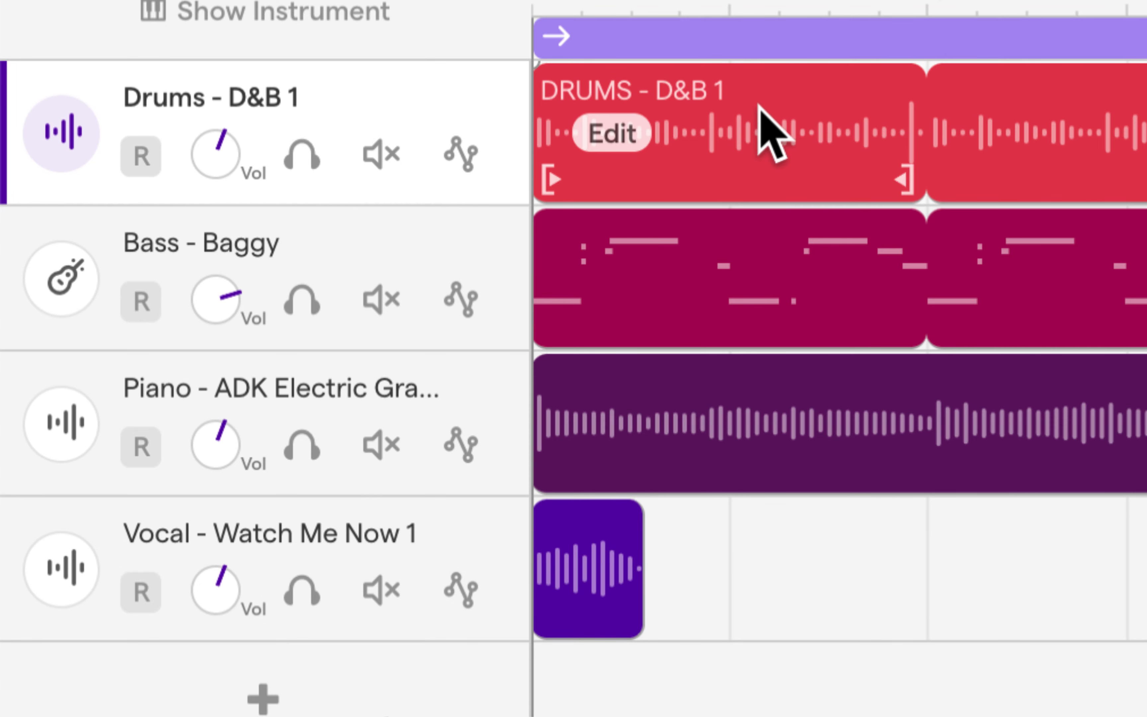
pyautogui.click(609, 91)
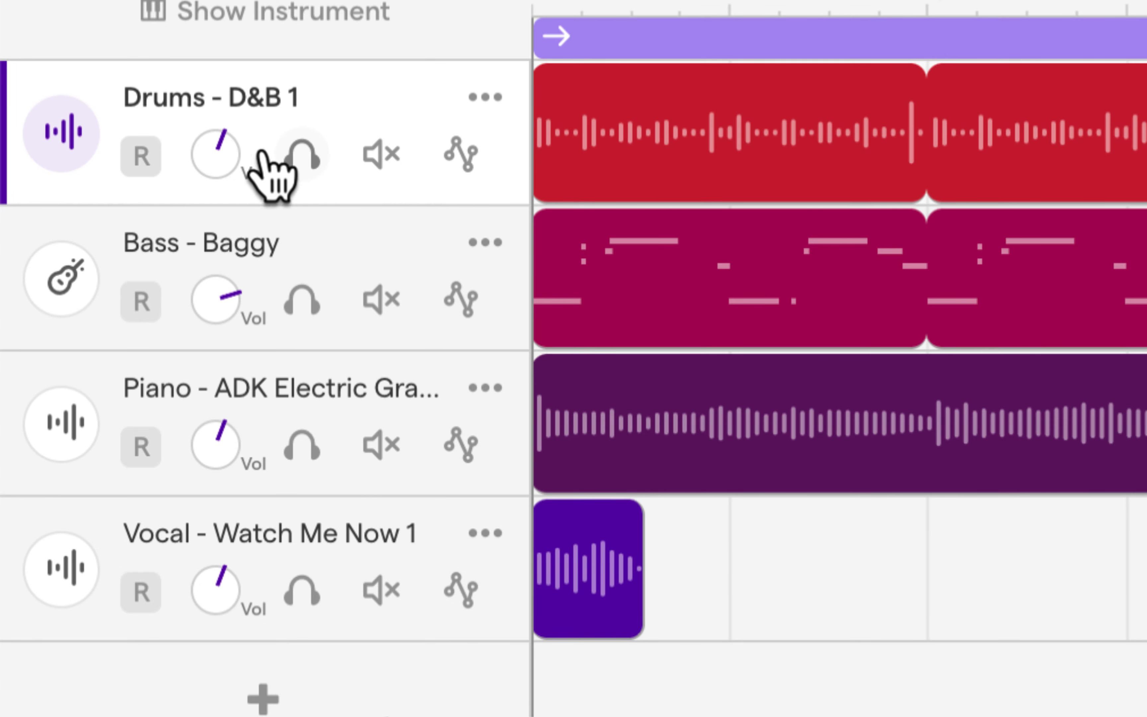
pyautogui.moveTo(221, 181); pyautogui.dragTo(217, 1)
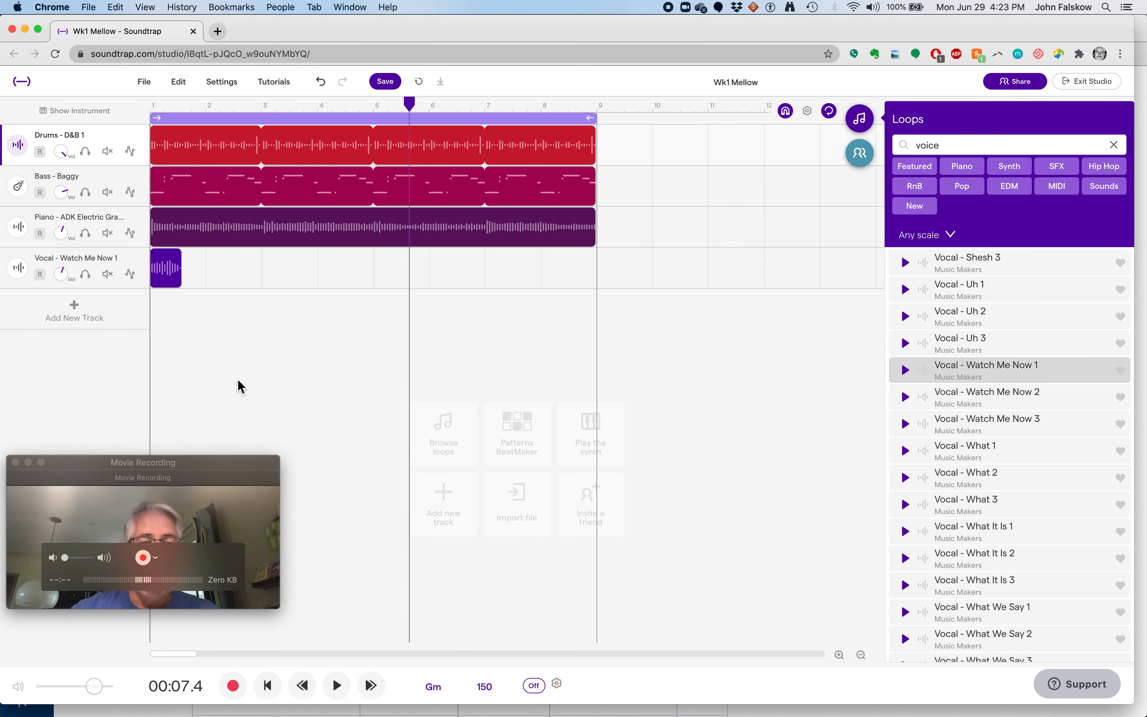
# Step: Play the song from the beginning to hear the louder drums, and stop playback
pyautogui.click(238, 520)
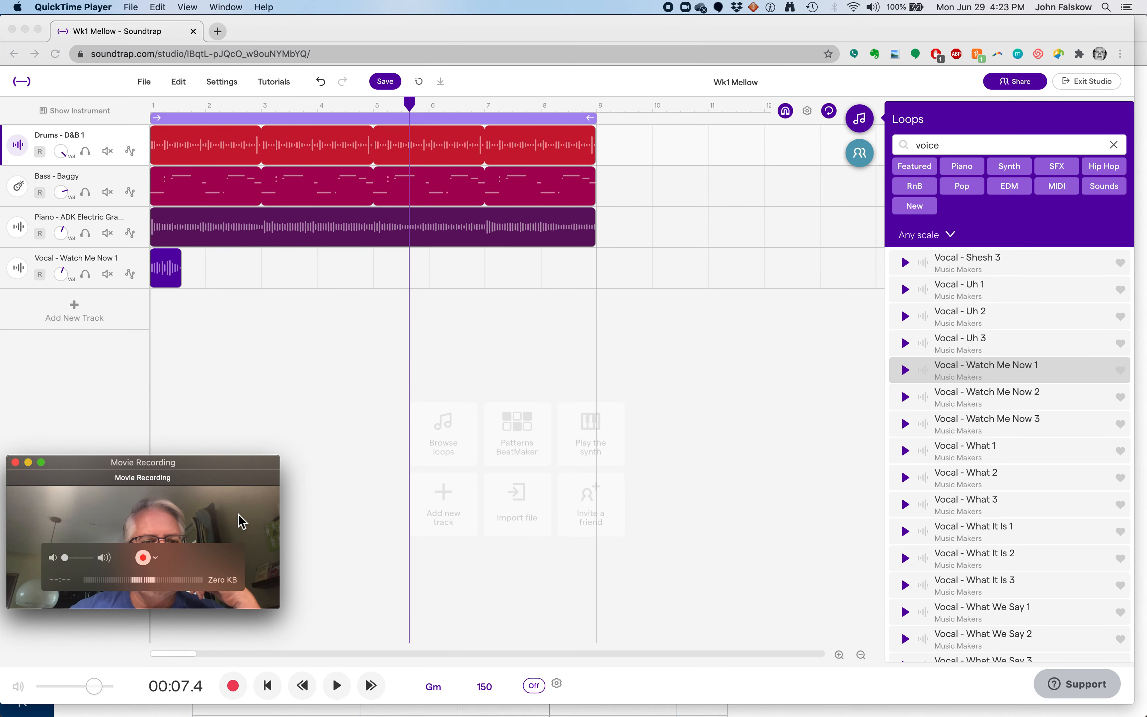
pyautogui.click(560, 501)
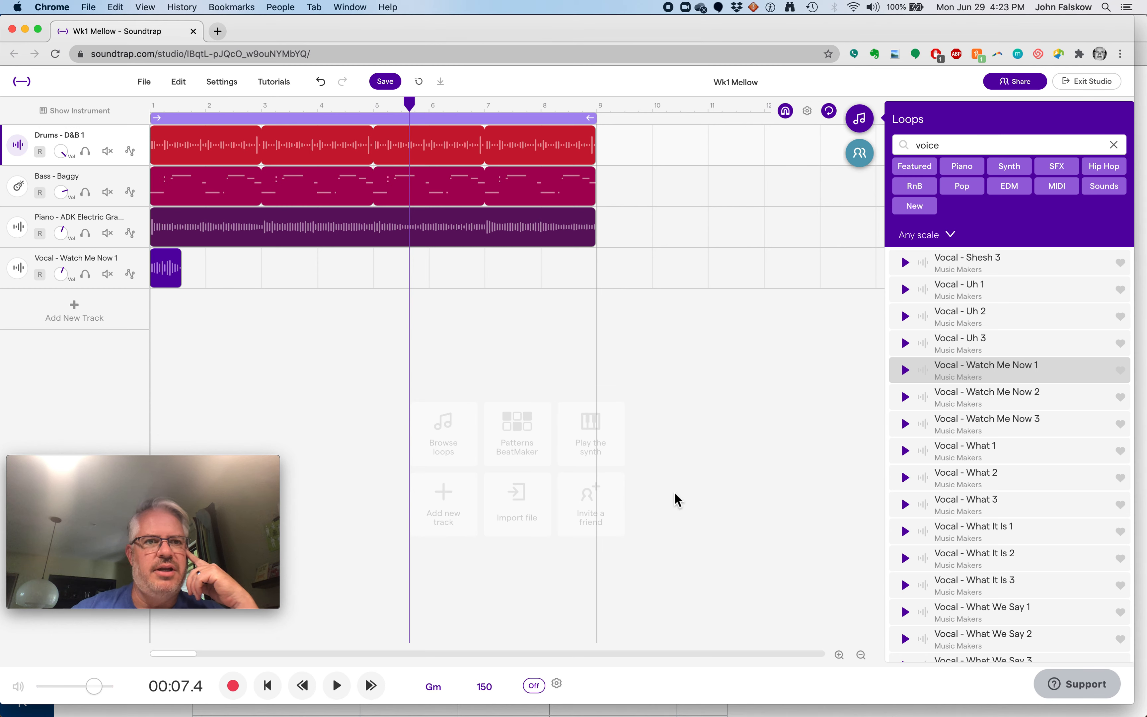
pyautogui.click(267, 686)
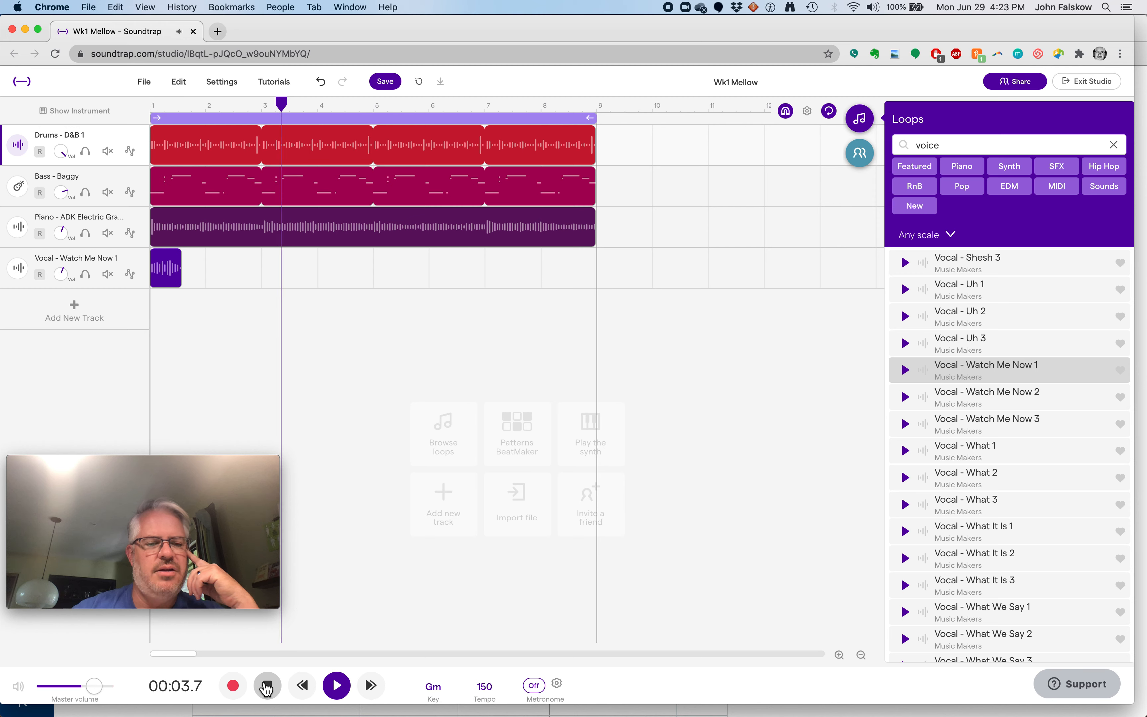
pyautogui.click(267, 686)
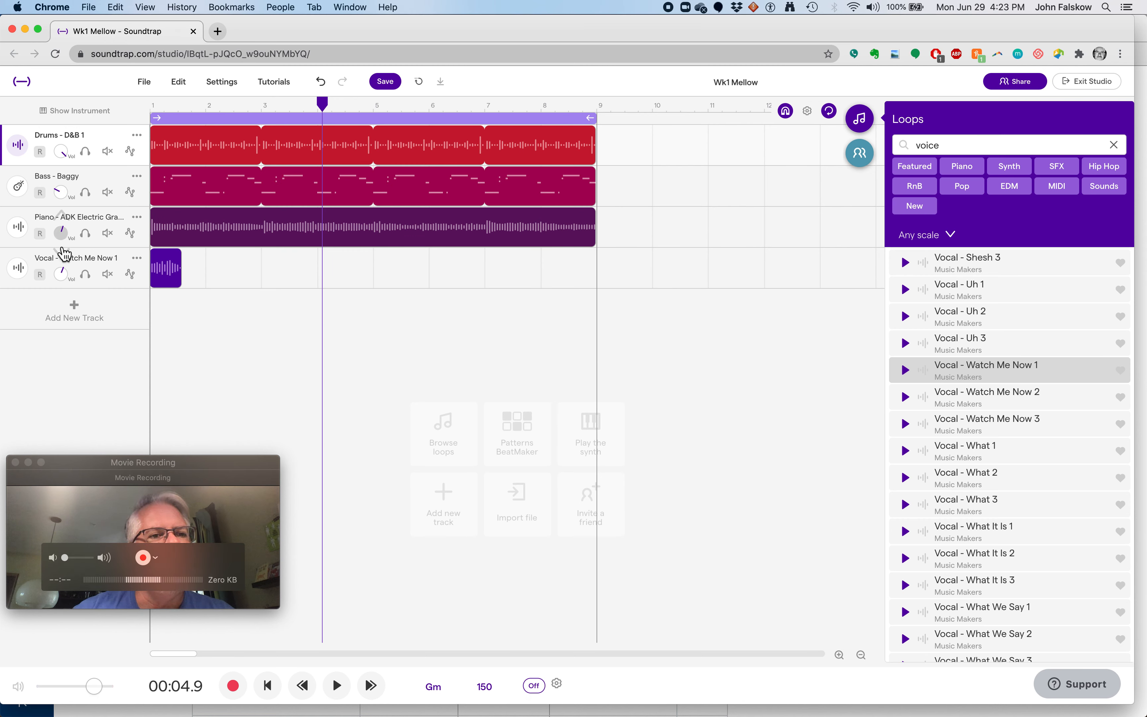
# Step: Turn down the Bass, Piano and Vocal track volumes and play the song from the beginning to hear the drums dominate
pyautogui.moveTo(70, 318); pyautogui.dragTo(71, 366)
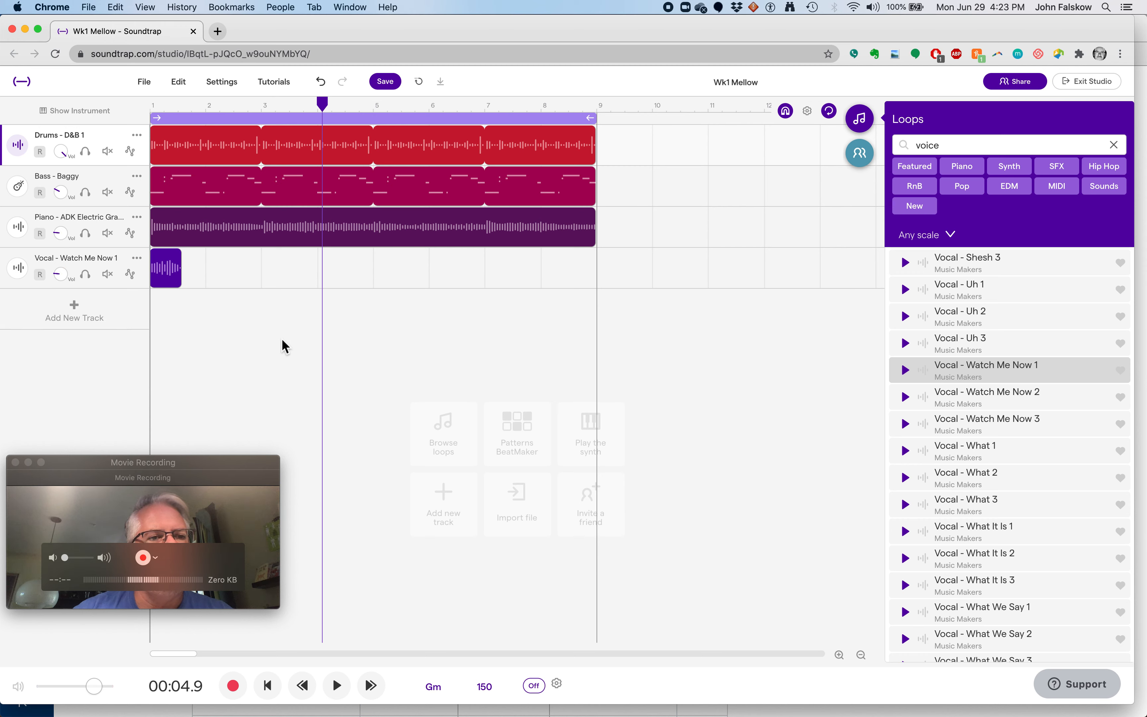
pyautogui.click(273, 694)
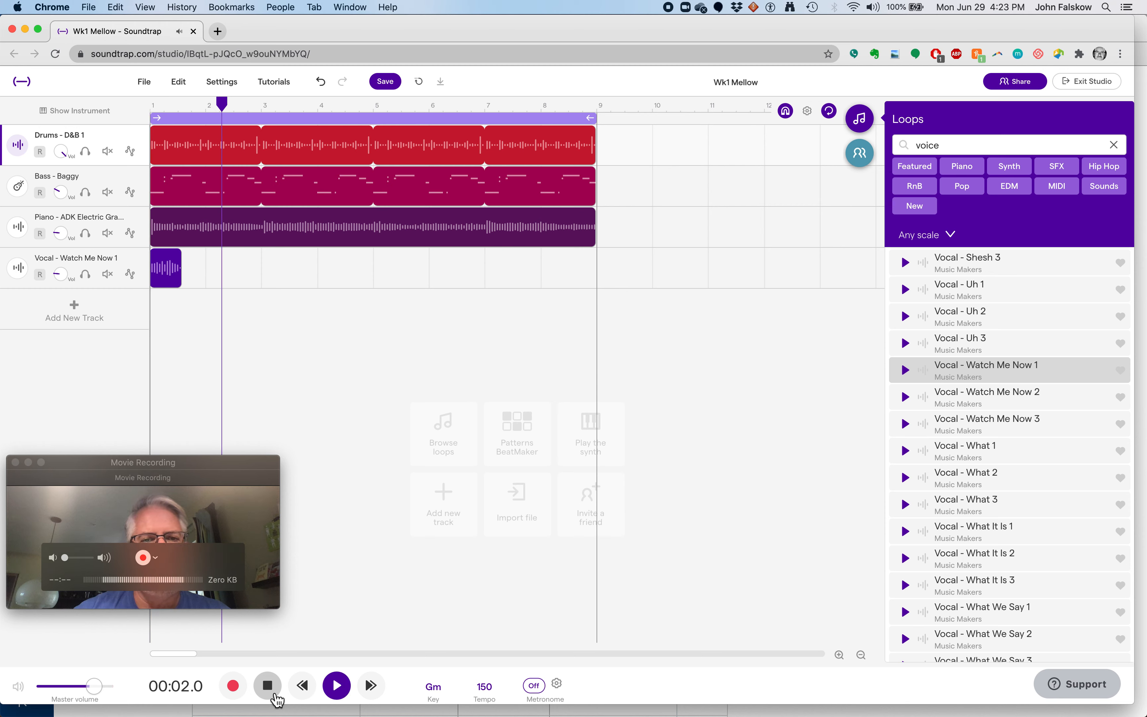
pyautogui.click(259, 525)
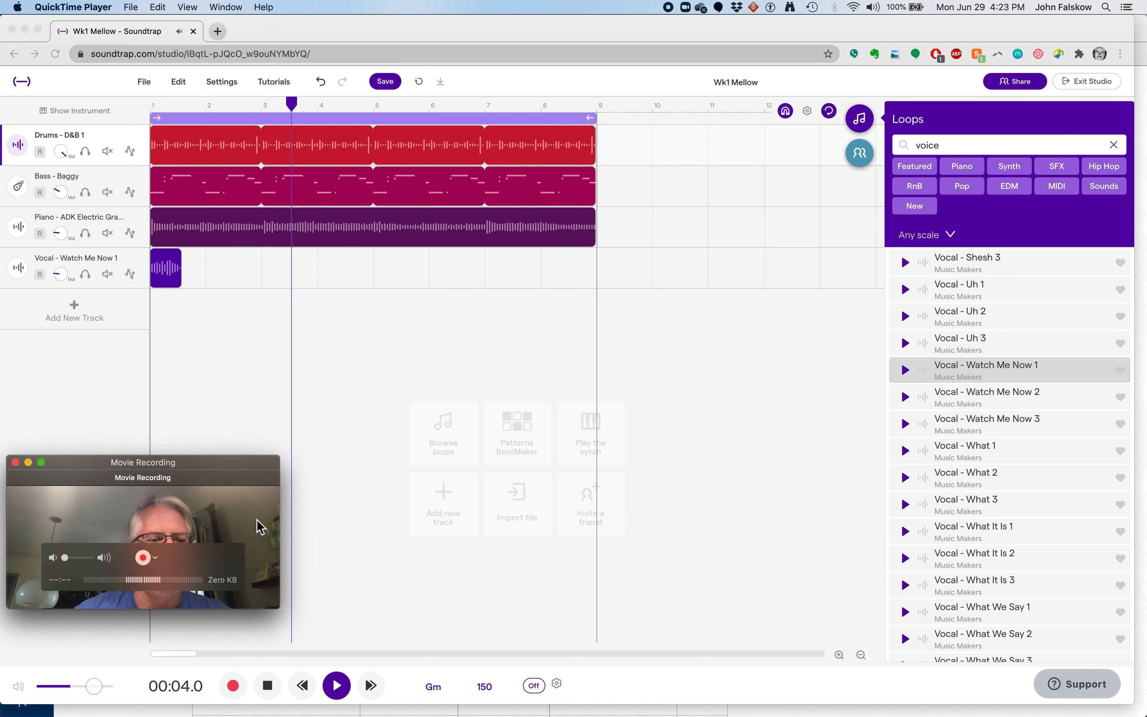
pyautogui.click(469, 487)
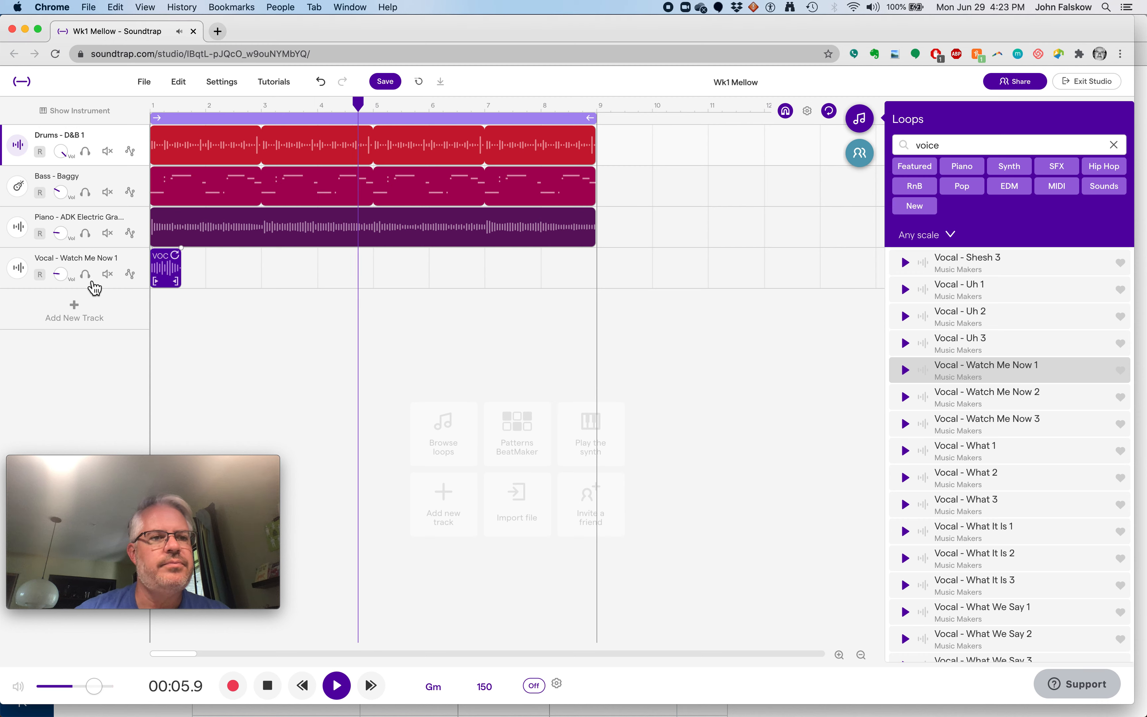
# Step: Rebalance the mix during playback by lowering the Drums volume and raising the Bass, Piano and Vocal volumes
pyautogui.moveTo(68, 164); pyautogui.dragTo(57, 99)
pyautogui.moveTo(63, 235); pyautogui.dragTo(63, 191)
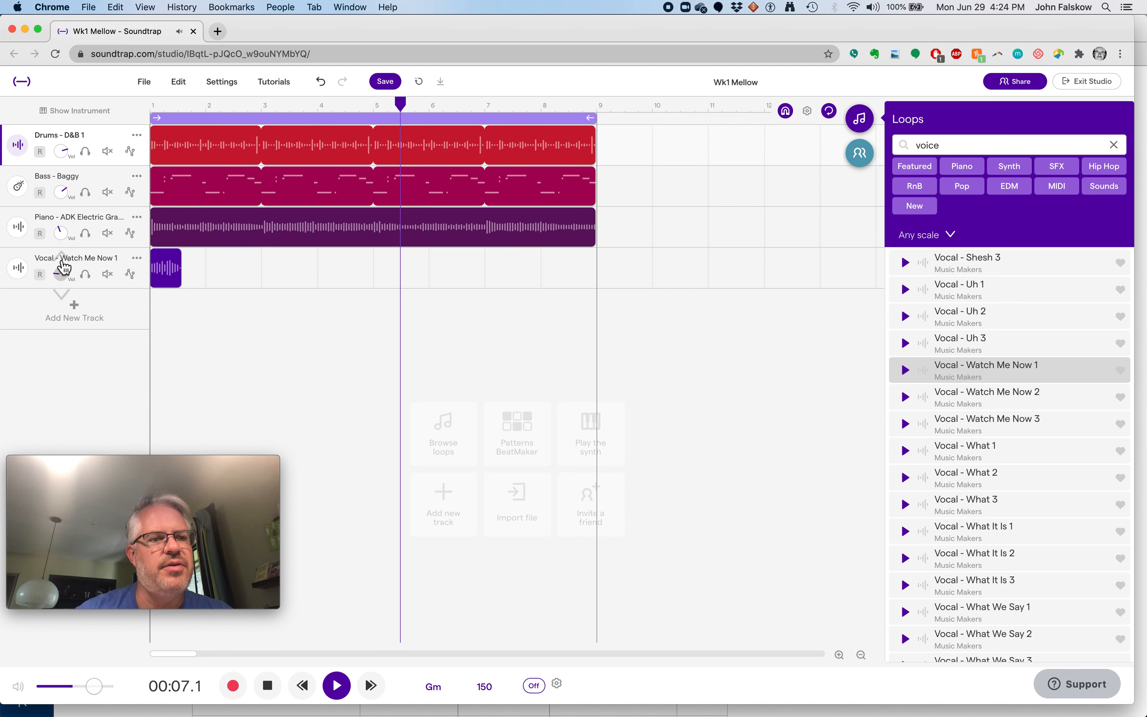
pyautogui.moveTo(68, 154); pyautogui.dragTo(66, 157)
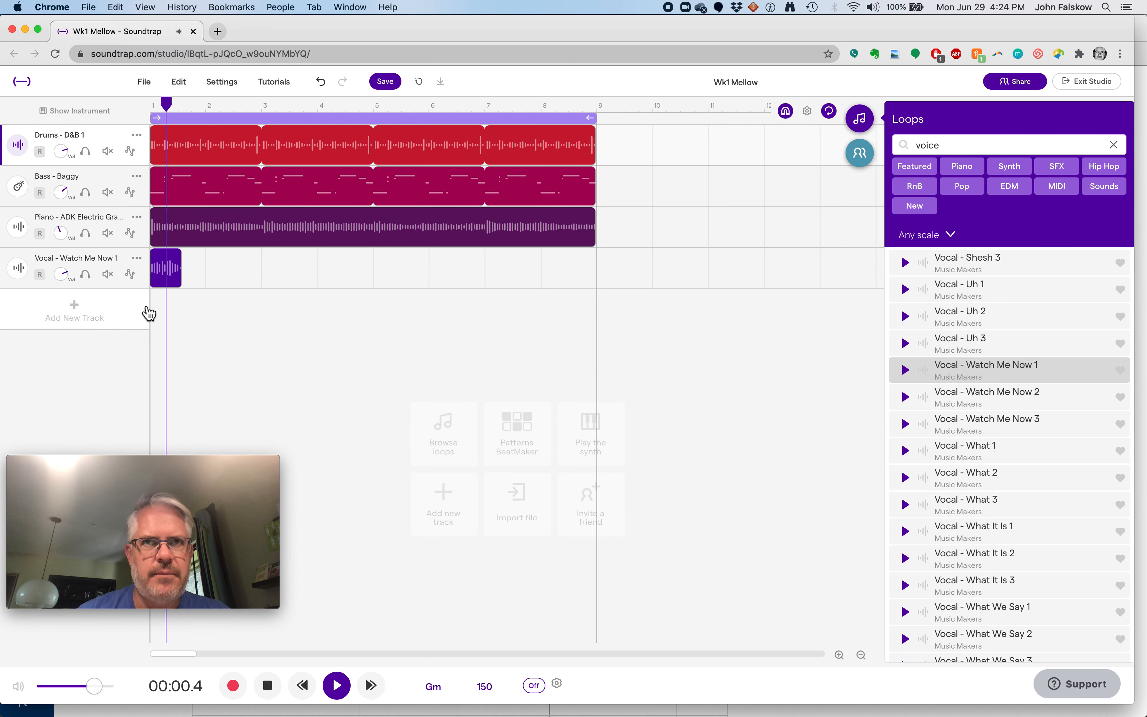
pyautogui.moveTo(62, 274); pyautogui.dragTo(72, 303)
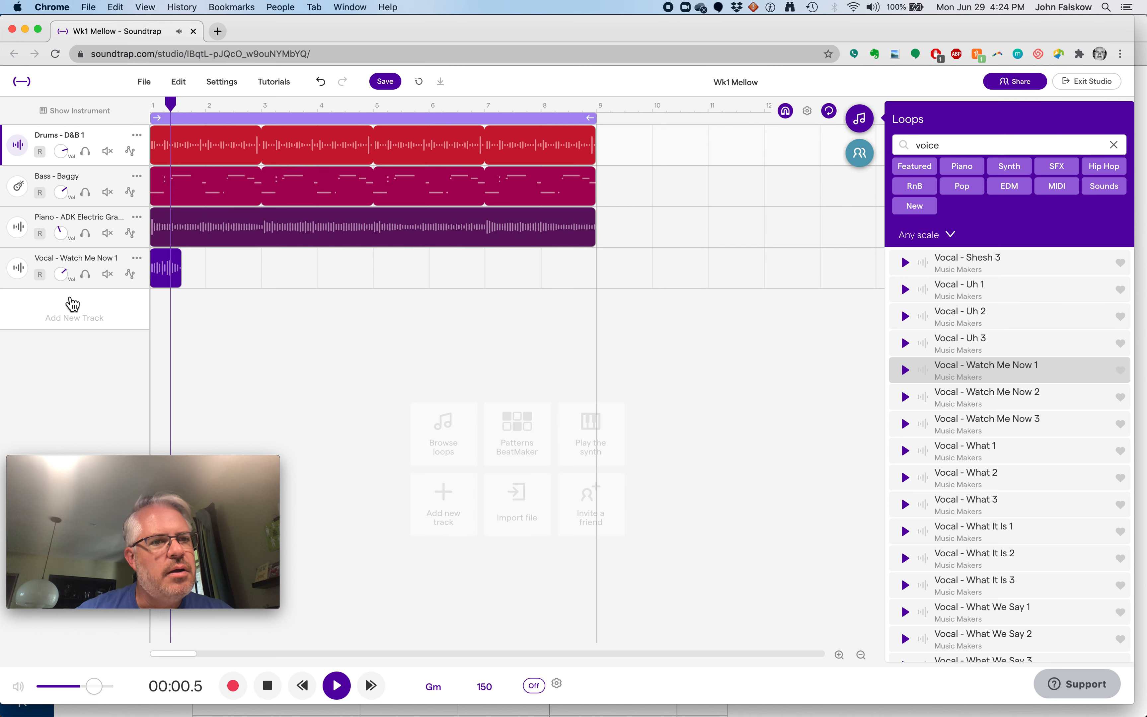
# Step: Lower the Vocal - Watch Me Now 1 track's volume slightly and resume playback
pyautogui.press('space')
pyautogui.click(86, 274)
pyautogui.click(85, 274)
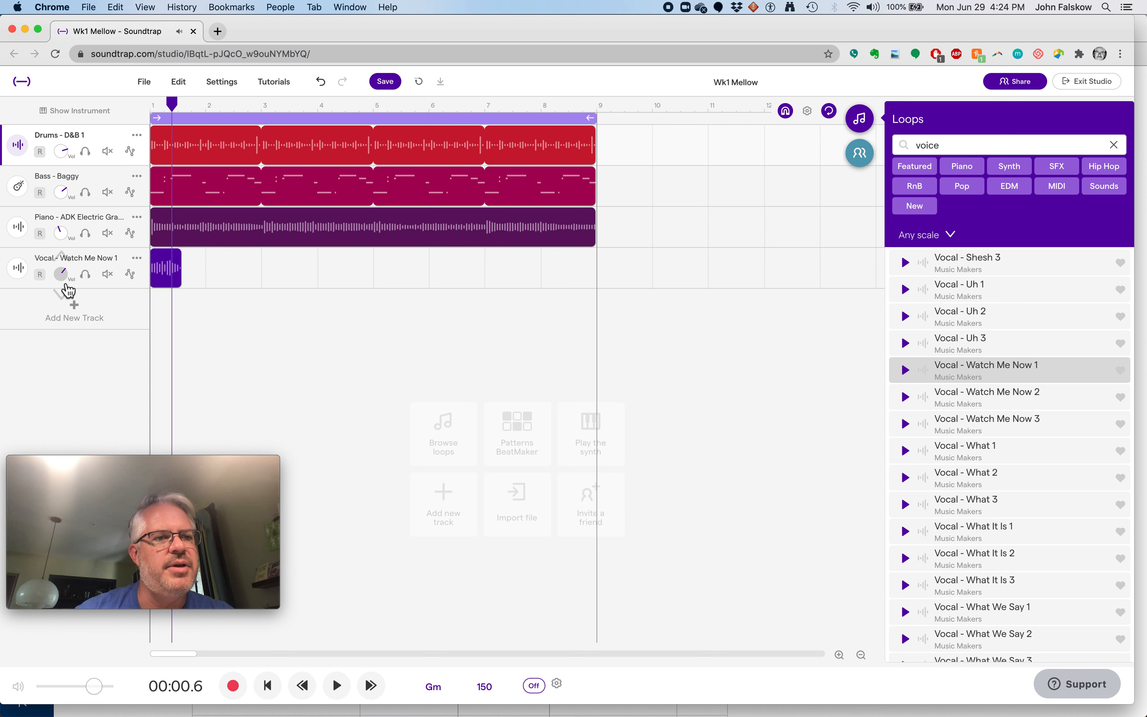
pyautogui.moveTo(69, 301); pyautogui.dragTo(69, 301)
pyautogui.press('space')
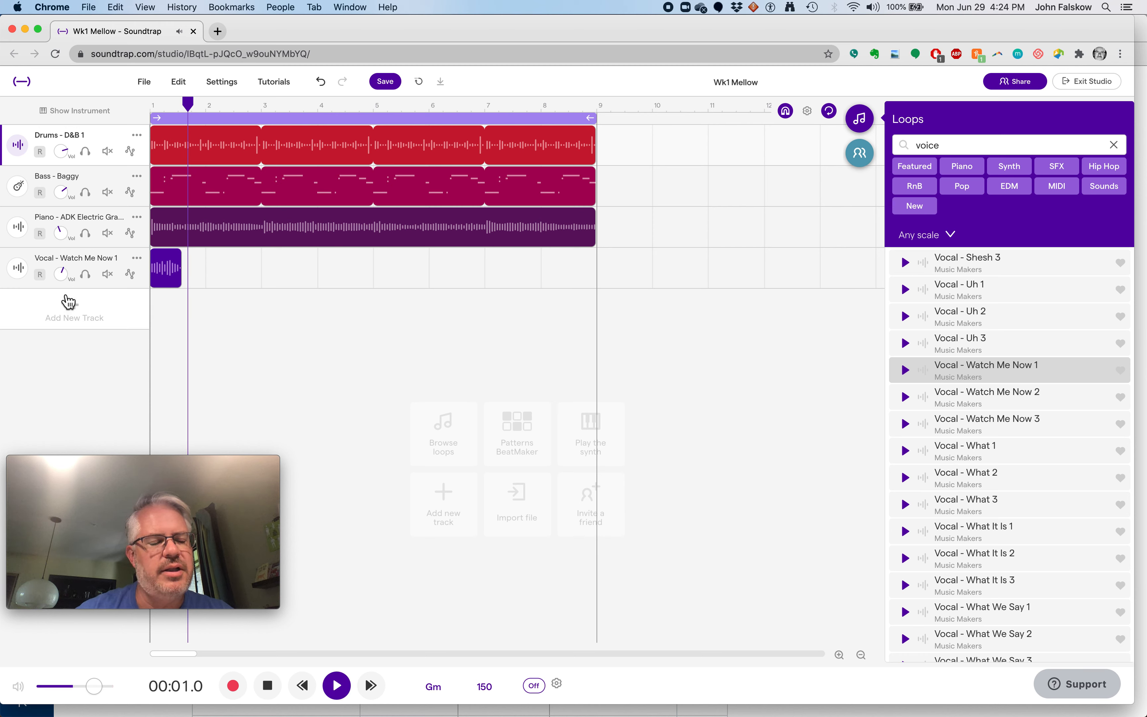
# Step: Replay the song from the beginning to check the balance between the four tracks, and stop playback
pyautogui.press('space')
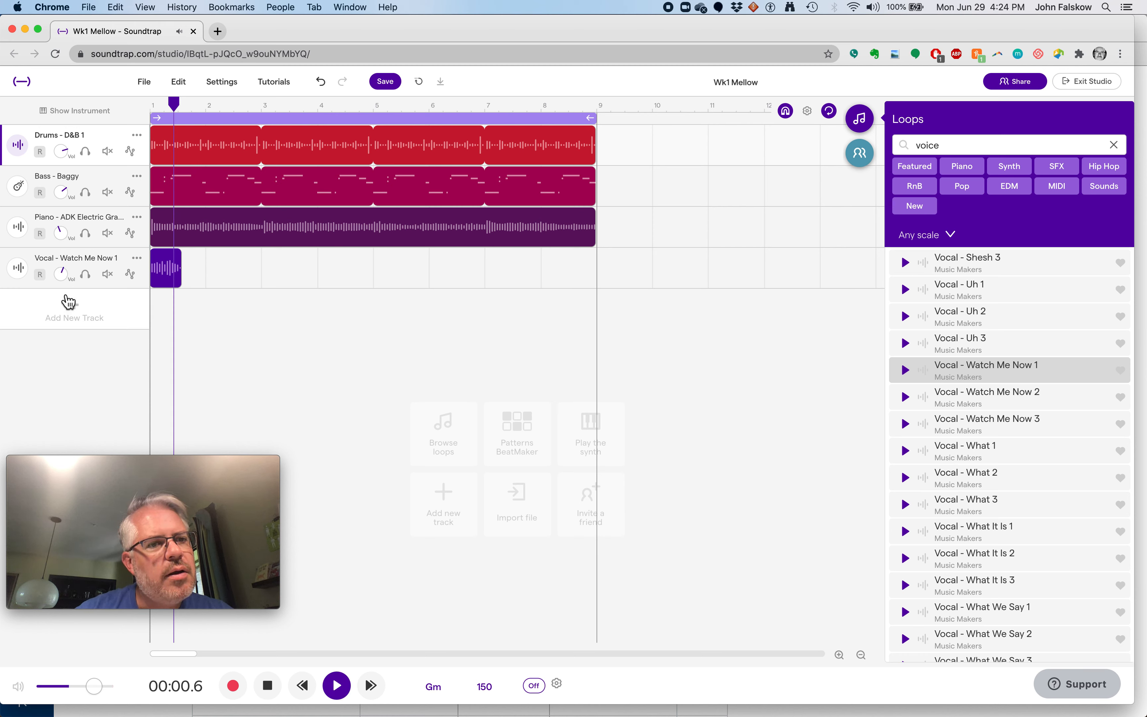
pyautogui.press('space')
pyautogui.press('Return')
pyautogui.press('space')
pyautogui.press('Return')
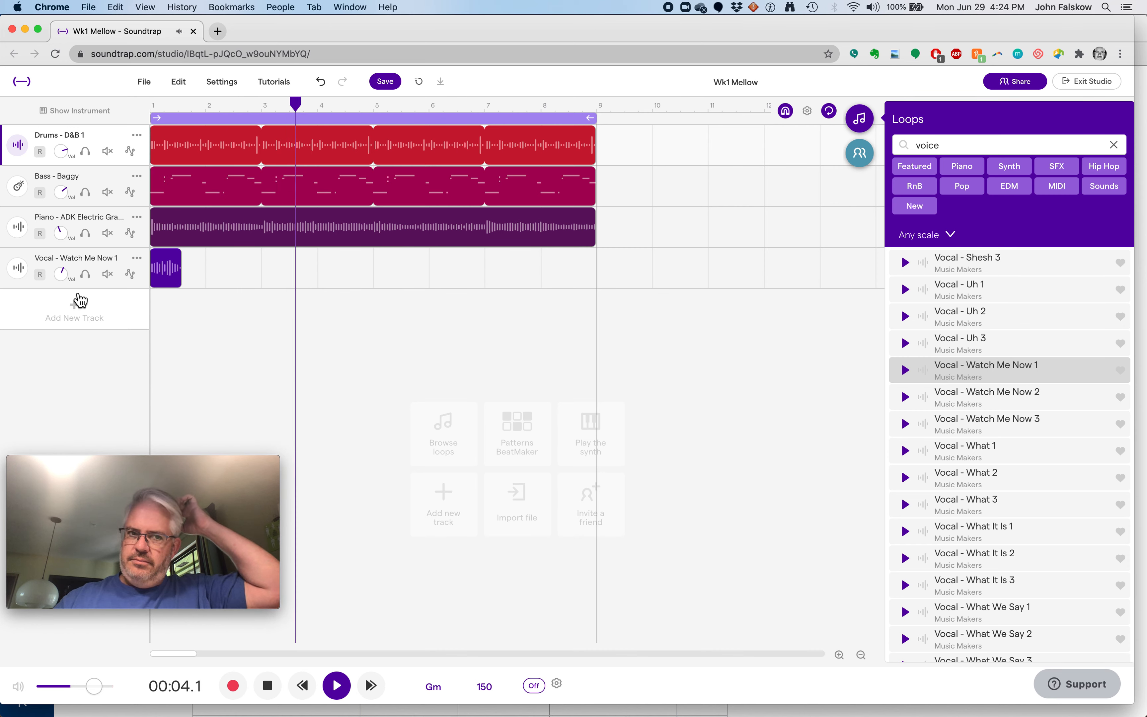
pyautogui.press('space')
# Step: Switch to the Project 1 page, highlight the track count, tempo and volume adjustment requirements, and return to the Soundtrap studio
pyautogui.press('super+Tab')
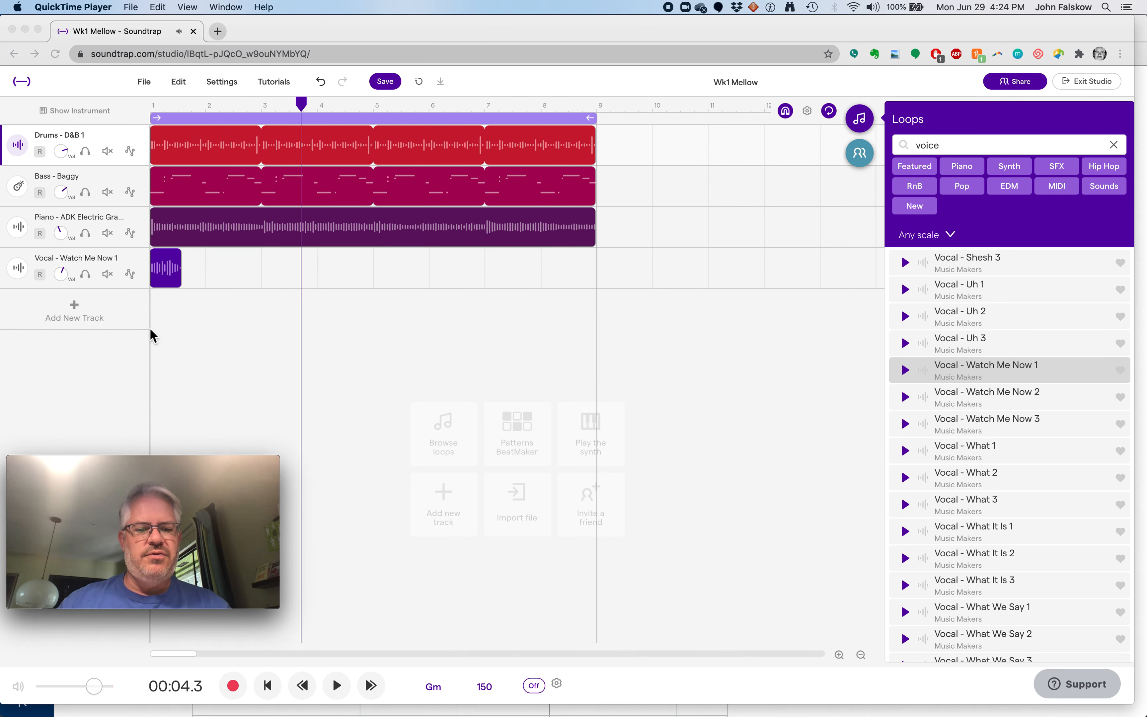
pyautogui.press('super+Tab')
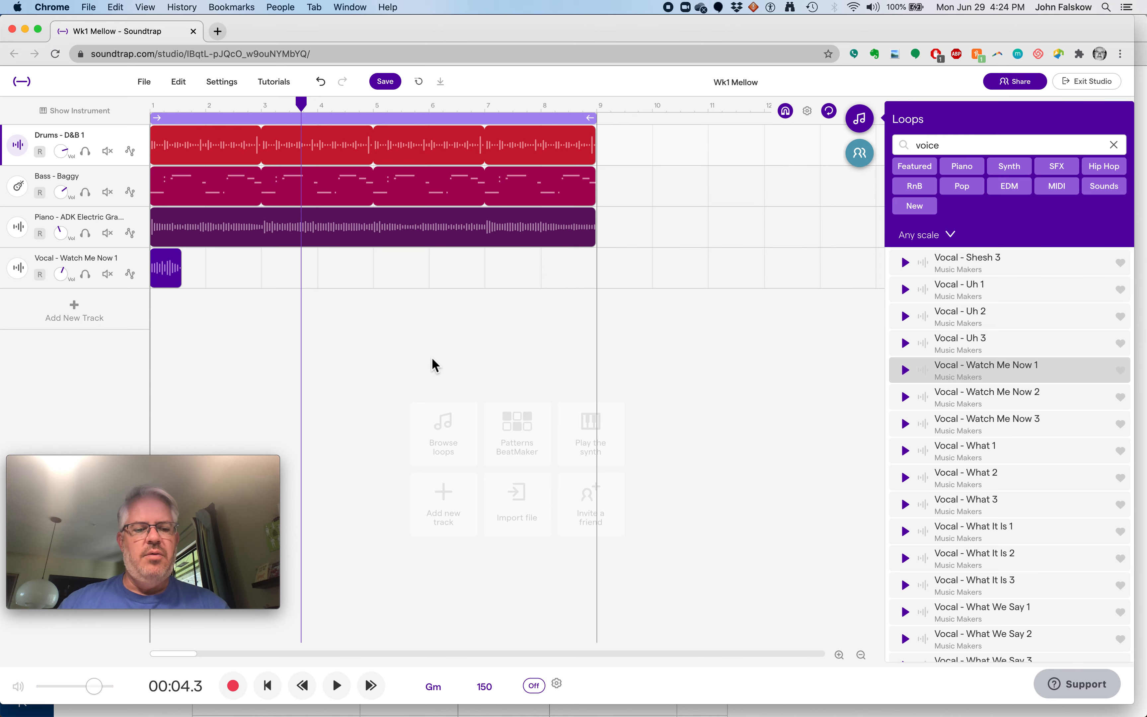
pyautogui.press('super+grave')
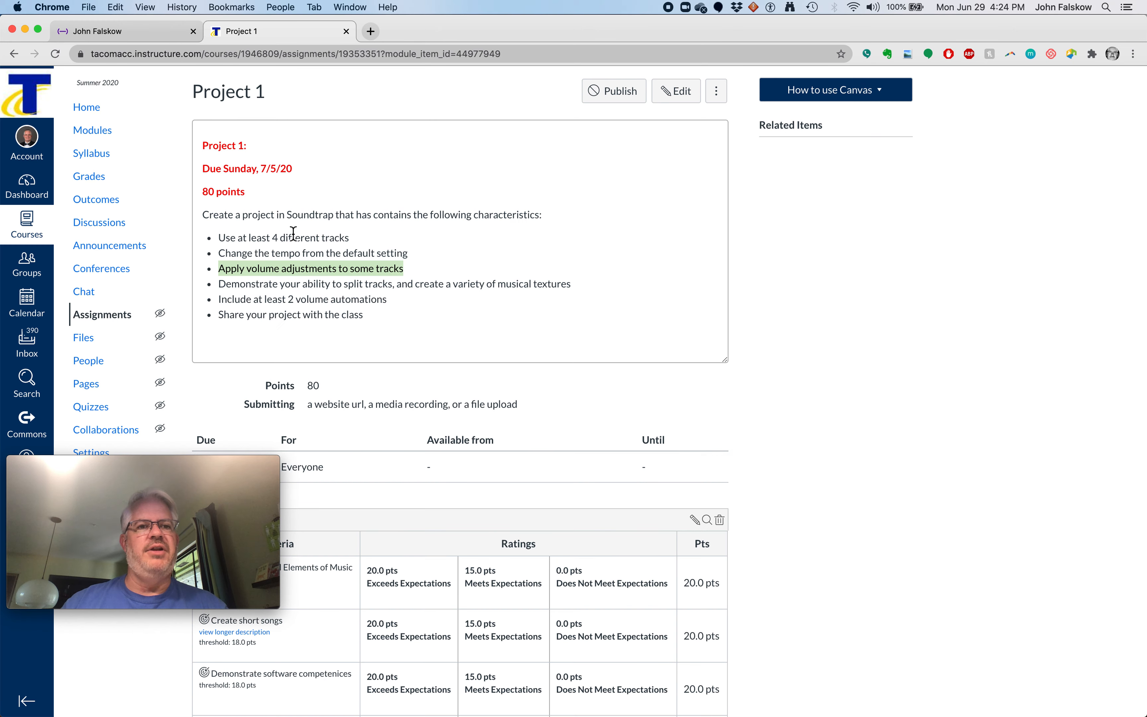
pyautogui.tripleClick(292, 237)
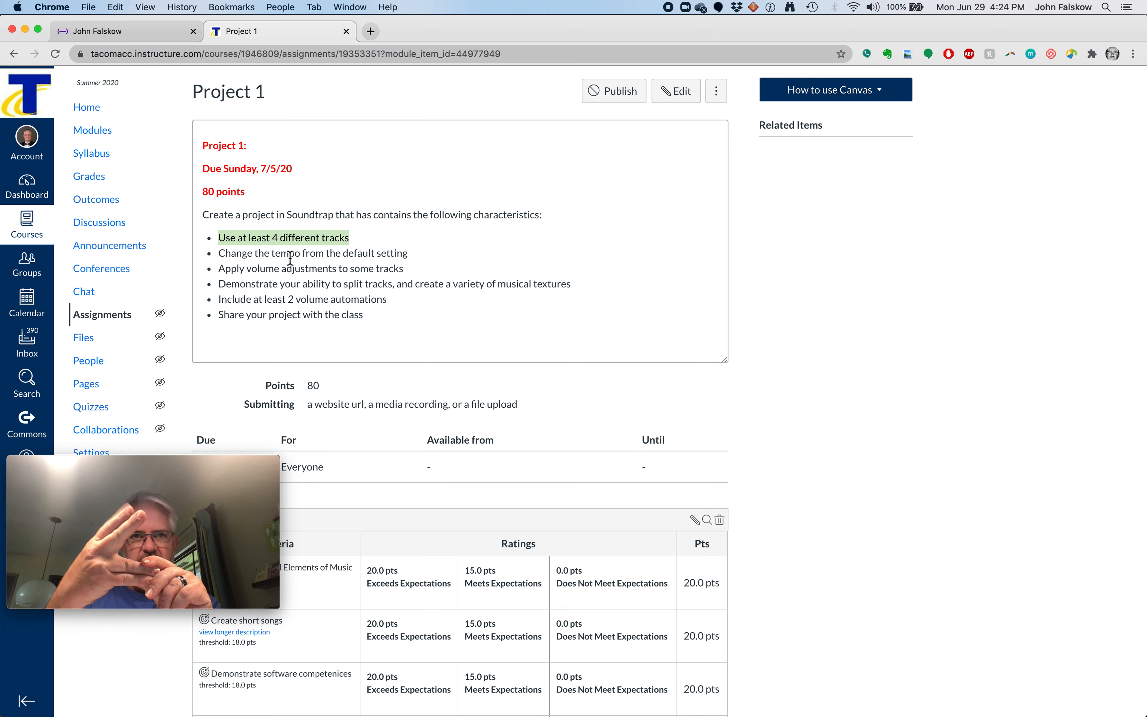
pyautogui.tripleClick(286, 253)
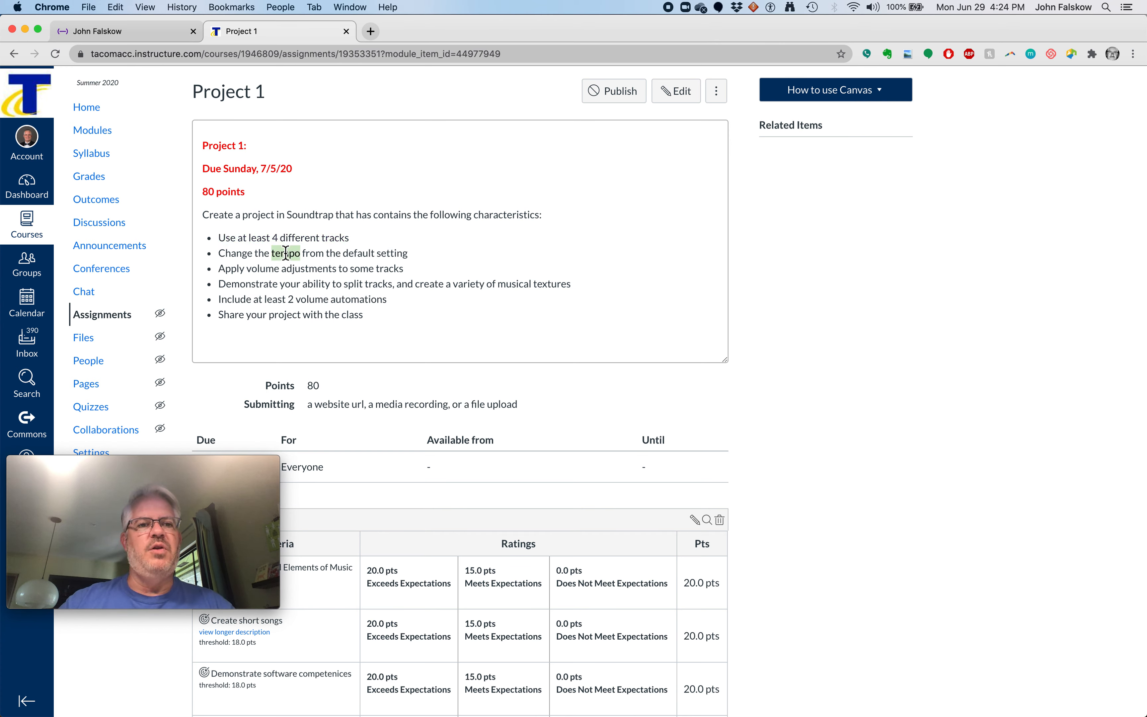
pyautogui.tripleClick(289, 268)
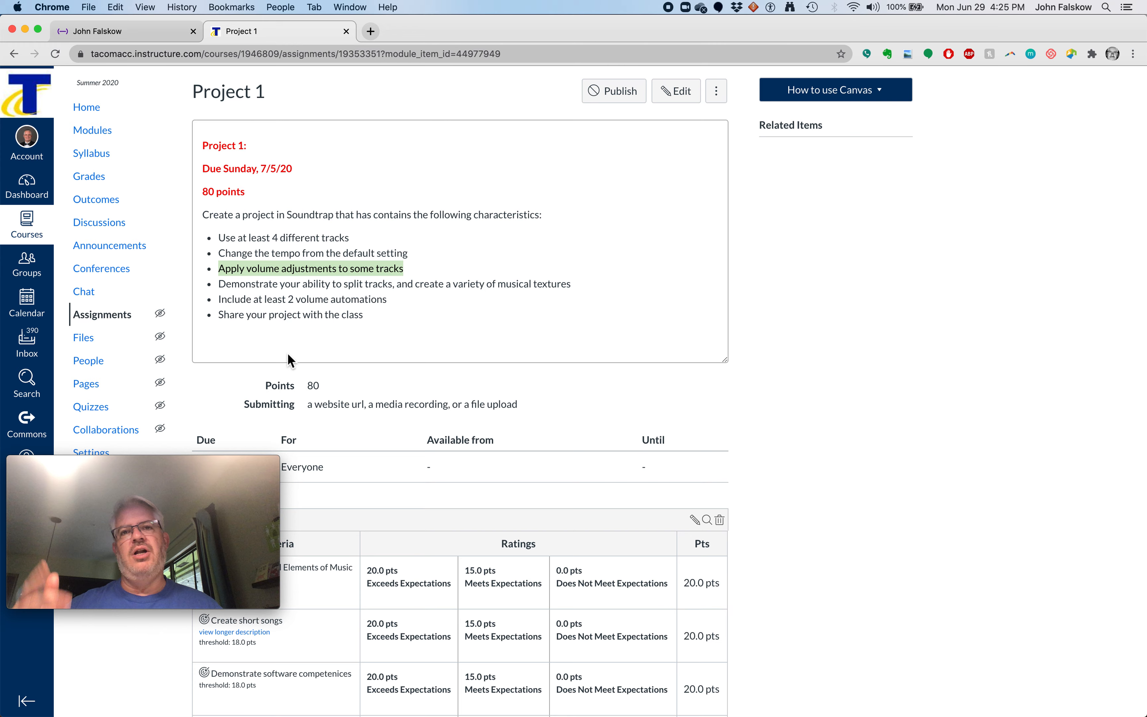
pyautogui.press('super+w')
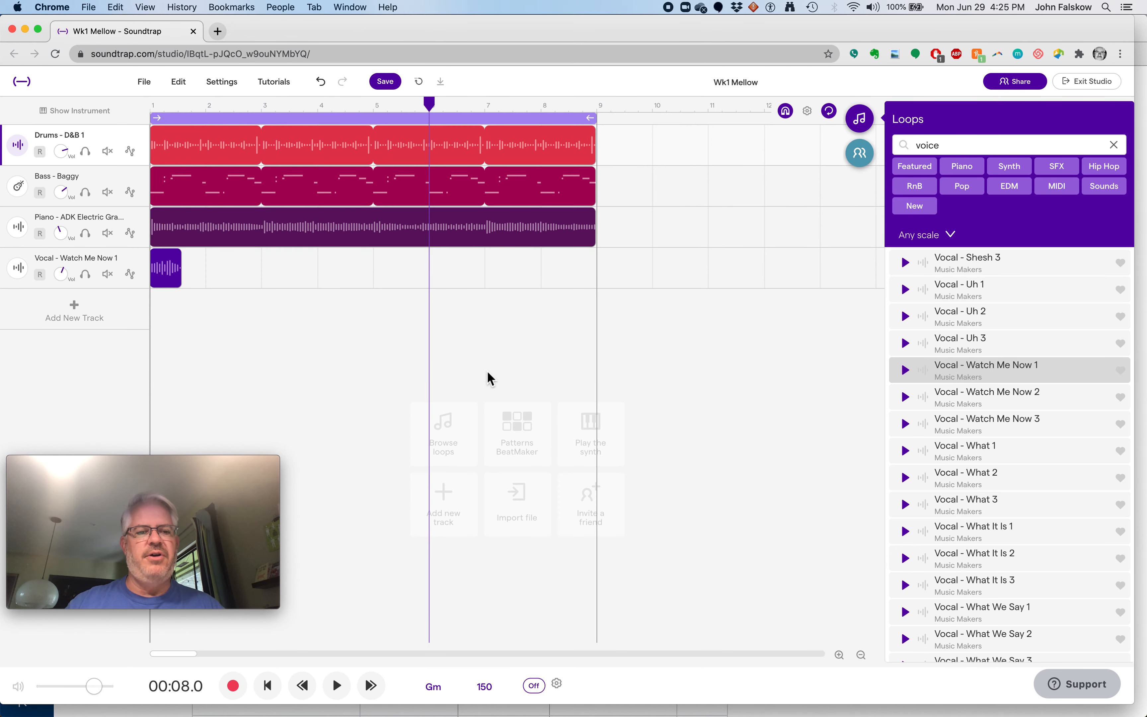
# Step: Resume playback of the song in the studio
pyautogui.press('space')
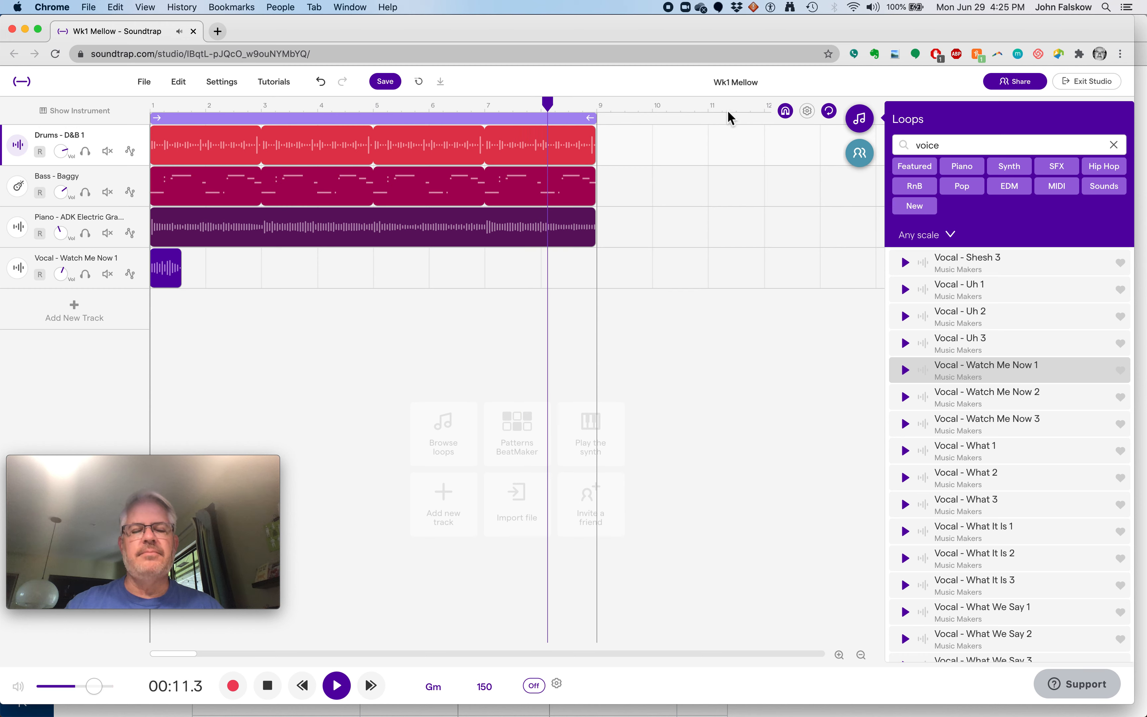